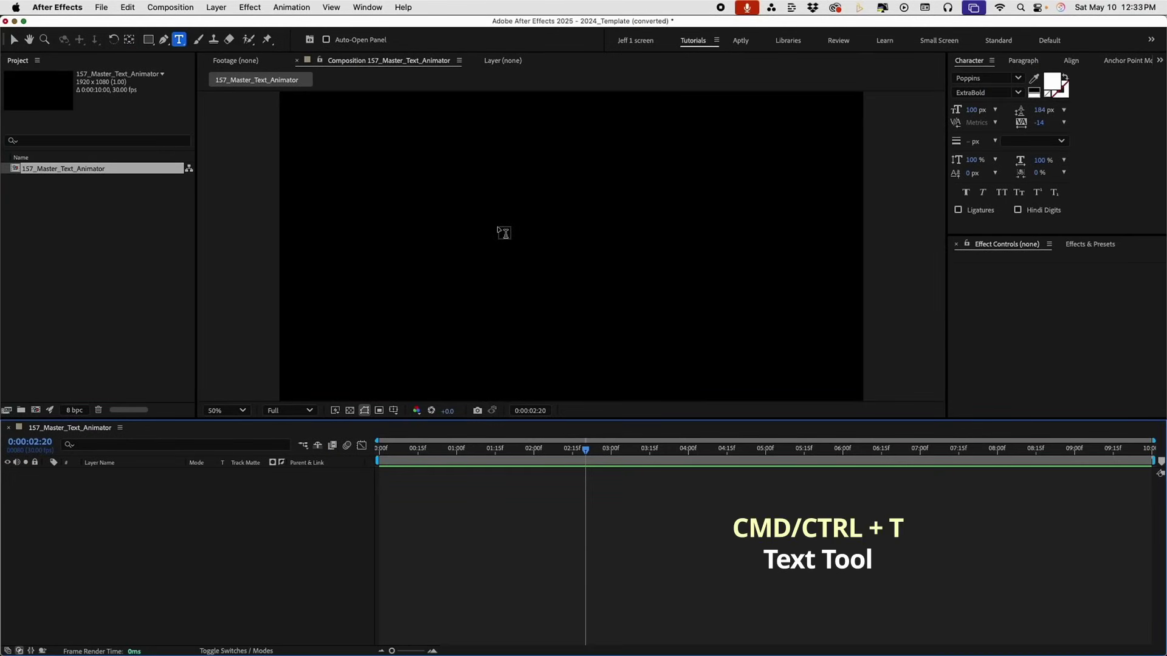
Step: Create a text layer reading 'Text animations are really cool!' in the composition
{"action": "left_click", "coordinate": [499, 226]}
{"action": "type", "text": "Text animations are"}
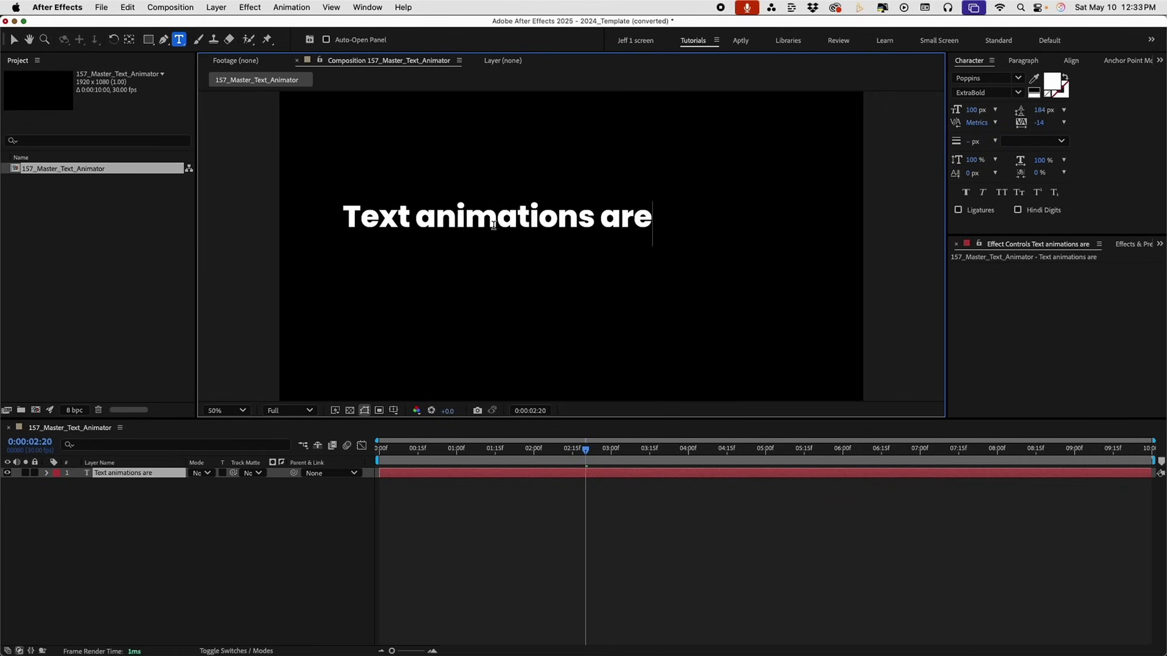
{"action": "type", "text": " really cool!"}
{"action": "left_click", "coordinate": [125, 474]}
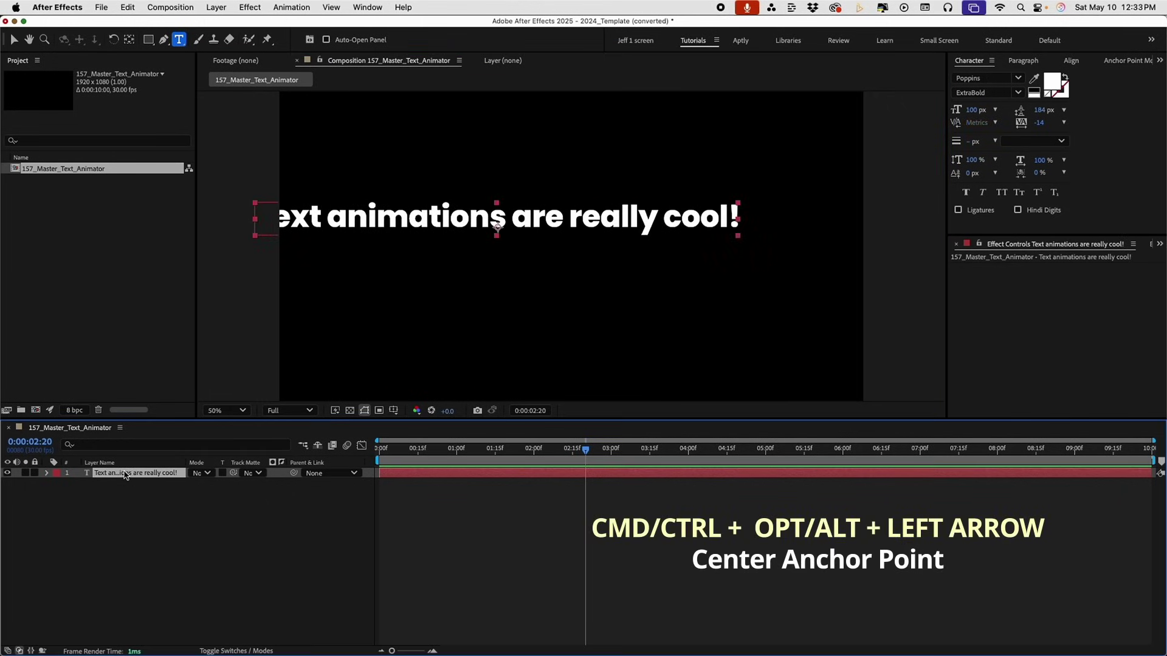
Step: Centre the text layer's anchor point and the layer itself in the composition
{"action": "key", "text": "super+alt+Left"}
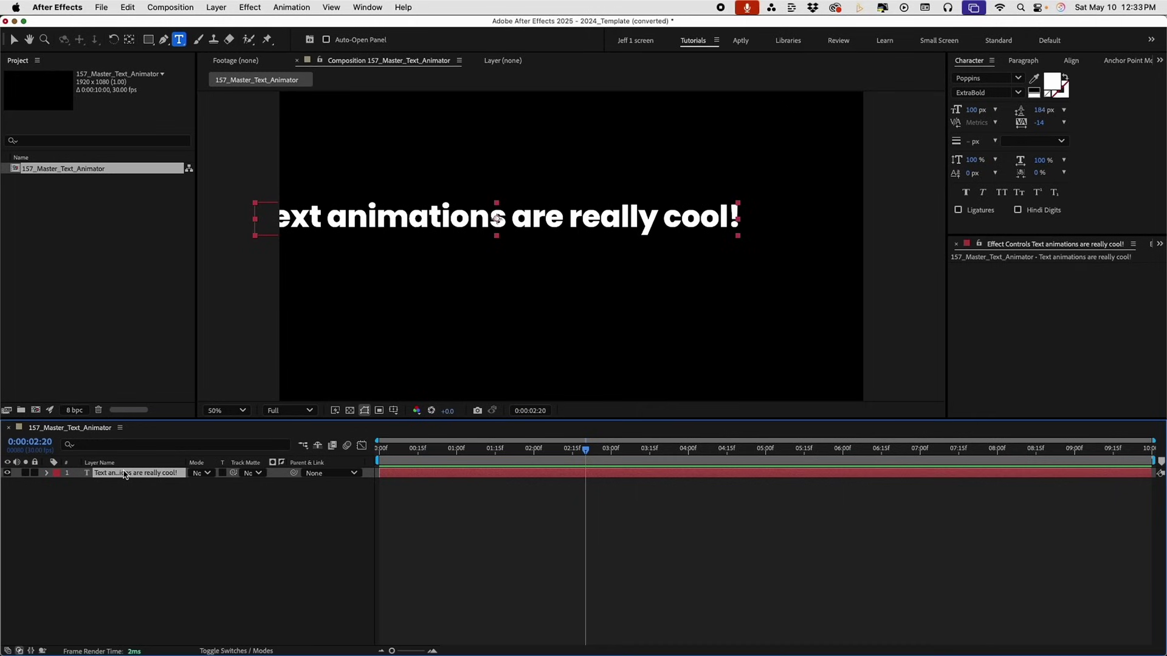
{"action": "key", "text": "super+Left"}
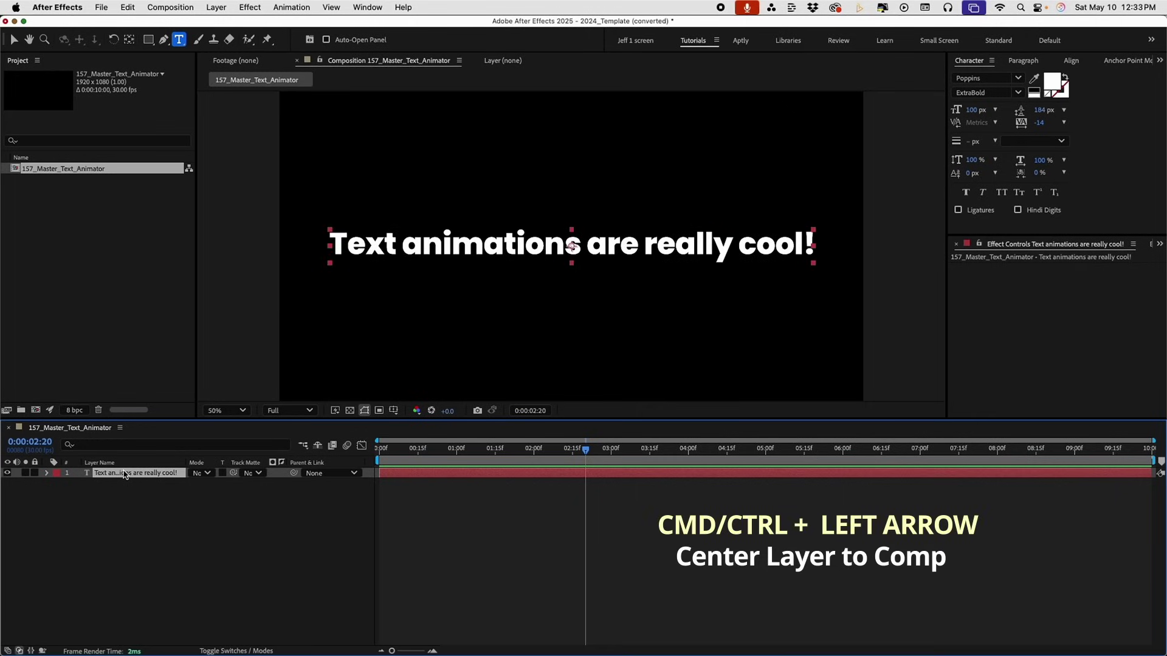
{"action": "left_click", "coordinate": [46, 473]}
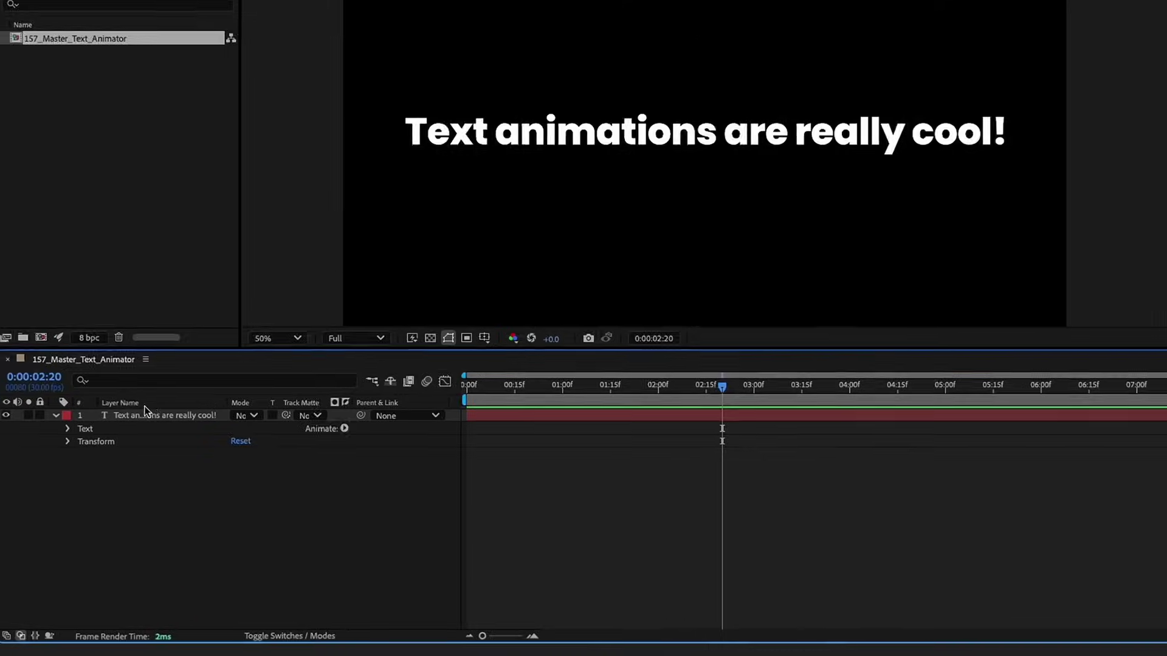
Step: Add a Position text animator named IN and add Opacity to it
{"action": "left_click", "coordinate": [408, 374]}
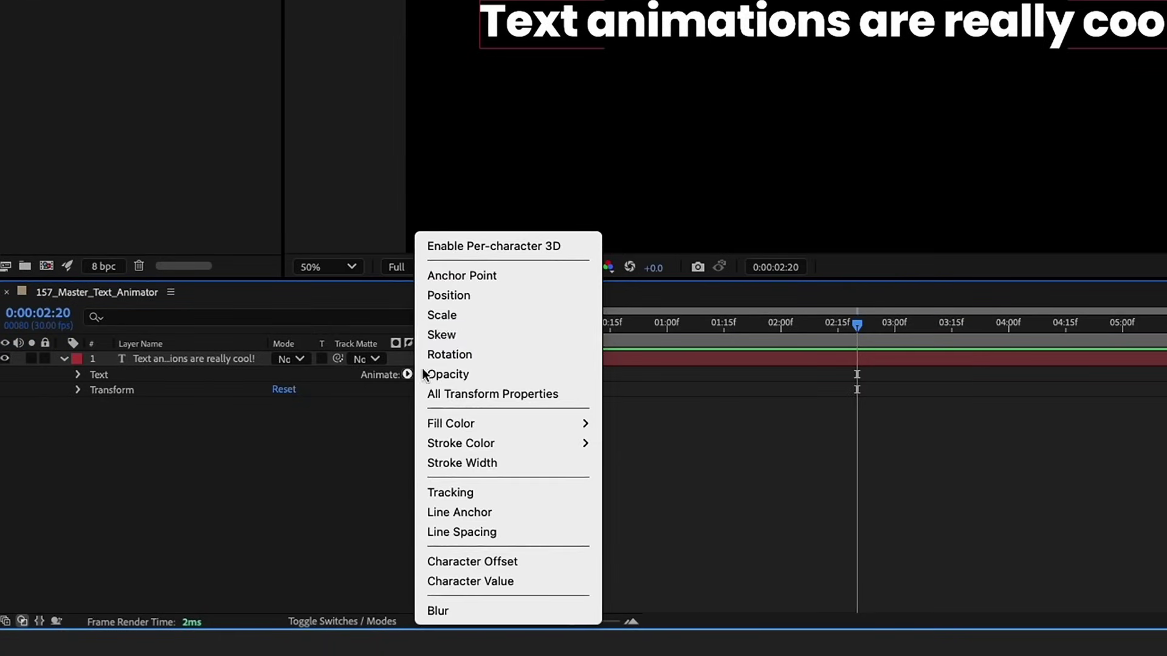
{"action": "left_click", "coordinate": [472, 295]}
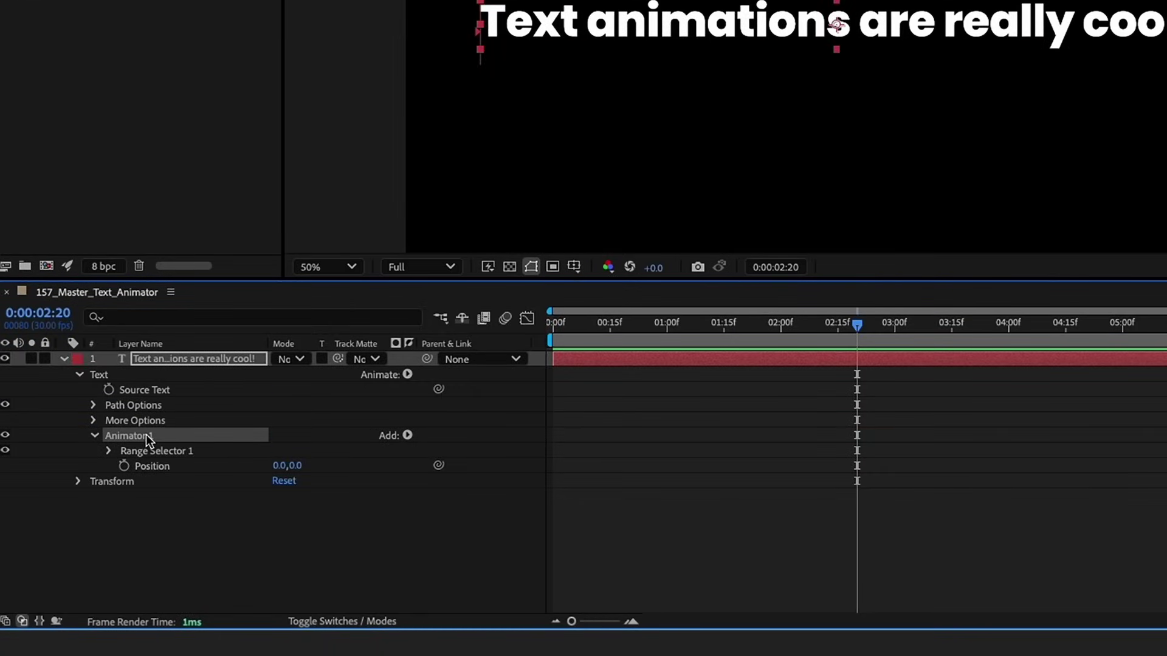
{"action": "key", "text": "Return"}
{"action": "type", "text": "IN"}
{"action": "left_click", "coordinate": [408, 435]}
{"action": "mouse_move", "coordinate": [417, 435]}
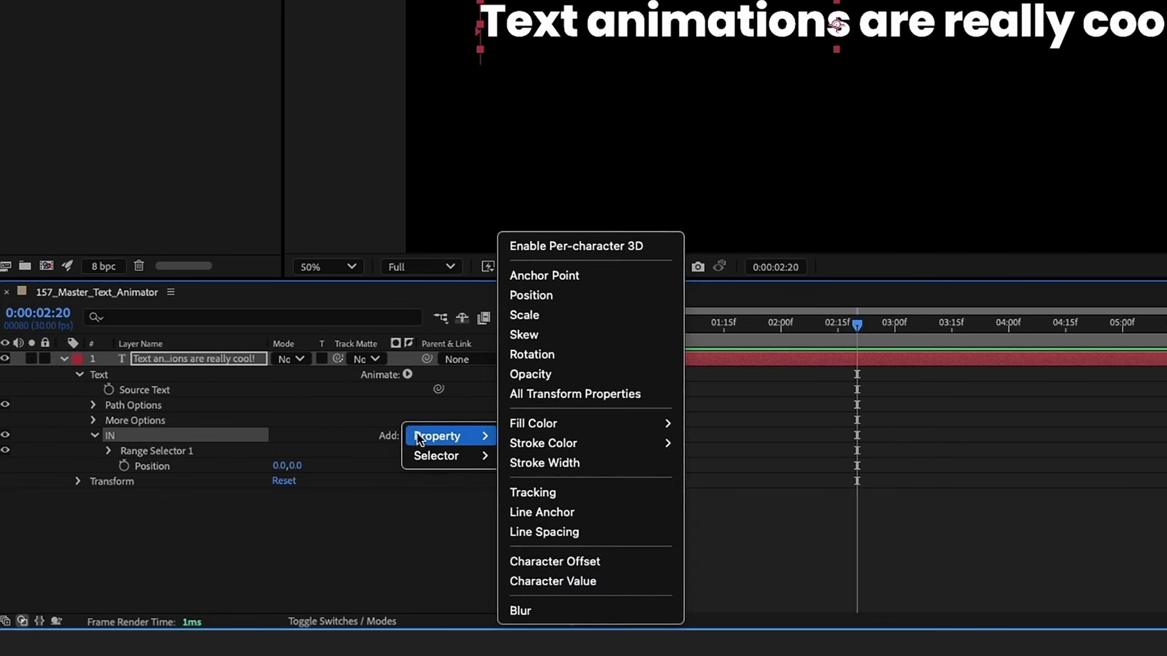
{"action": "left_click", "coordinate": [547, 374]}
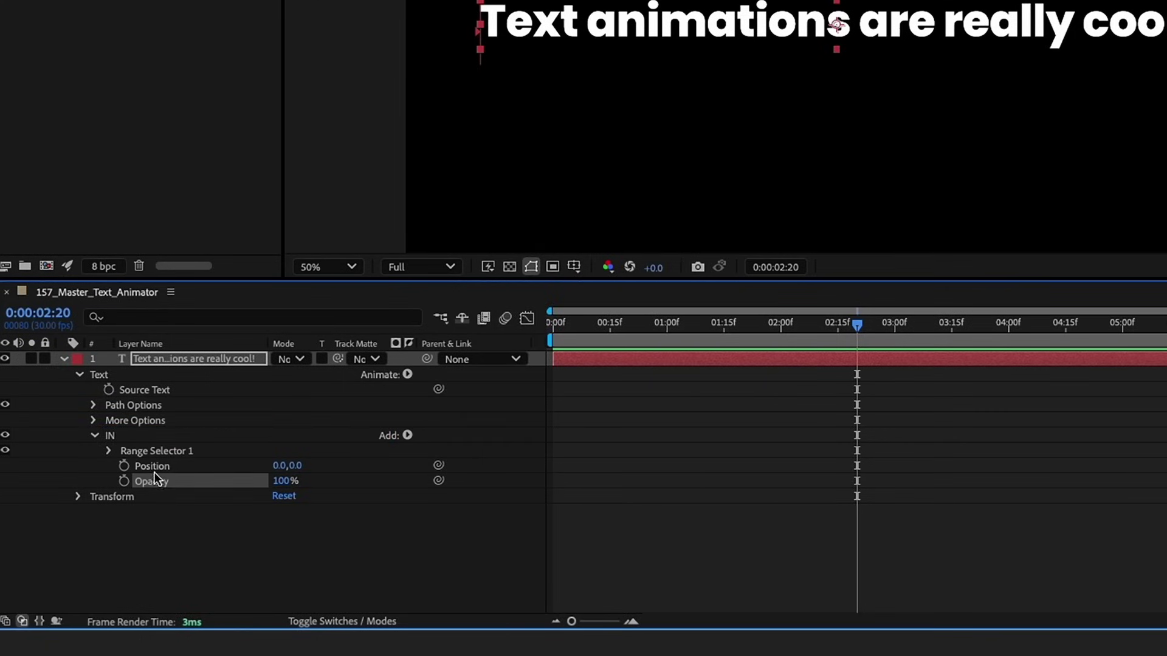
Step: At the first frame, set IN's Position Y to 150 and Opacity to 0%
{"action": "left_click", "coordinate": [113, 436]}
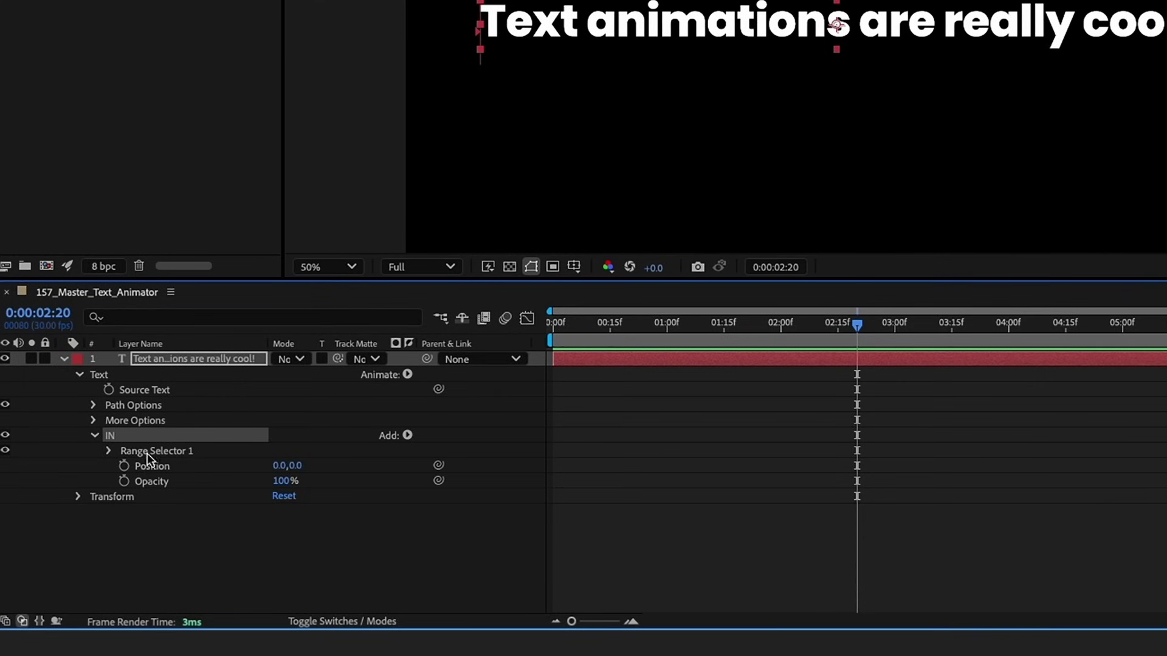
{"action": "left_click", "coordinate": [109, 451]}
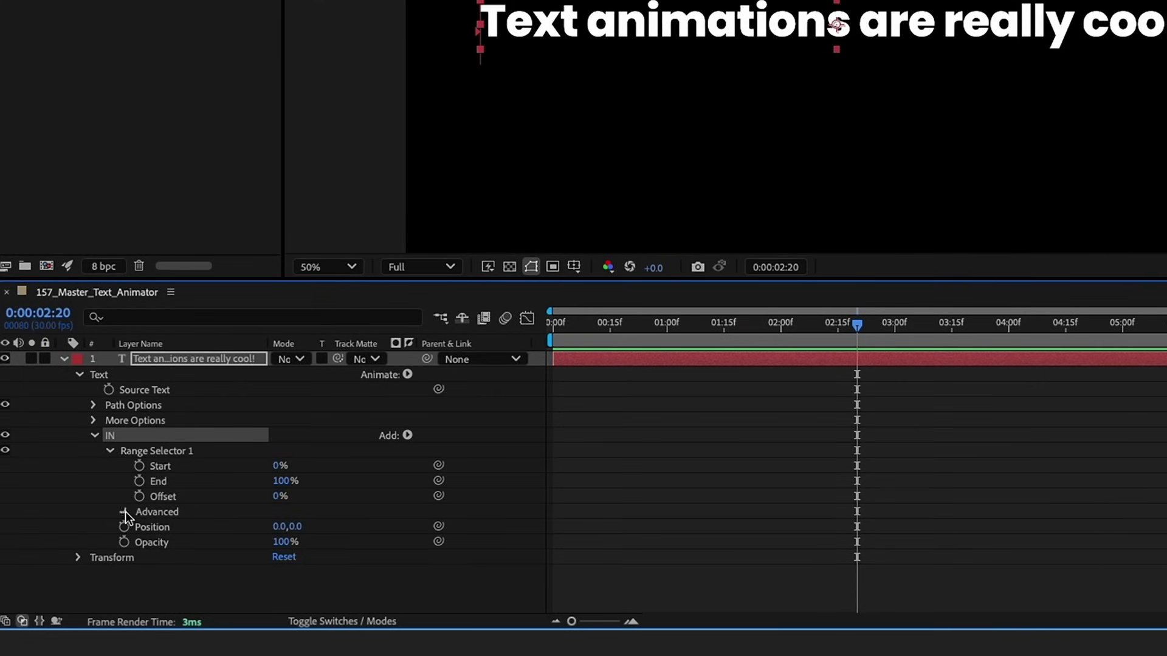
{"action": "left_click", "coordinate": [124, 512]}
{"action": "left_click", "coordinate": [124, 512]}
{"action": "left_click", "coordinate": [450, 429]}
{"action": "left_click", "coordinate": [110, 451]}
{"action": "key", "text": "Home"}
{"action": "left_click", "coordinate": [298, 465]}
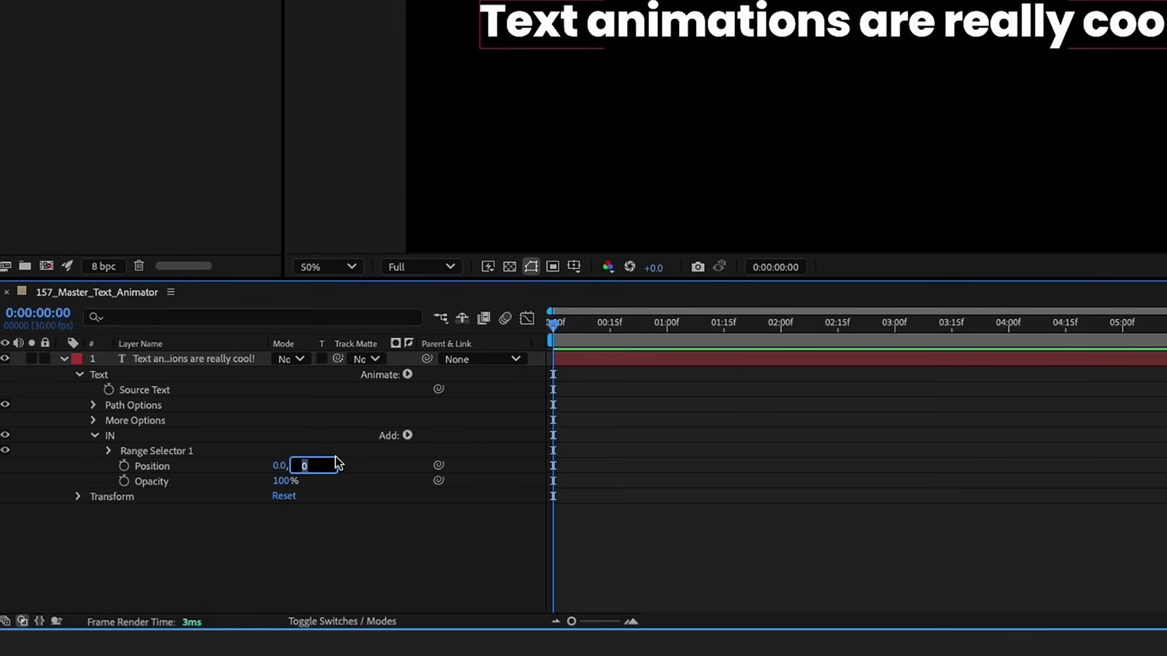
{"action": "type", "text": "150"}
{"action": "left_click", "coordinate": [287, 482]}
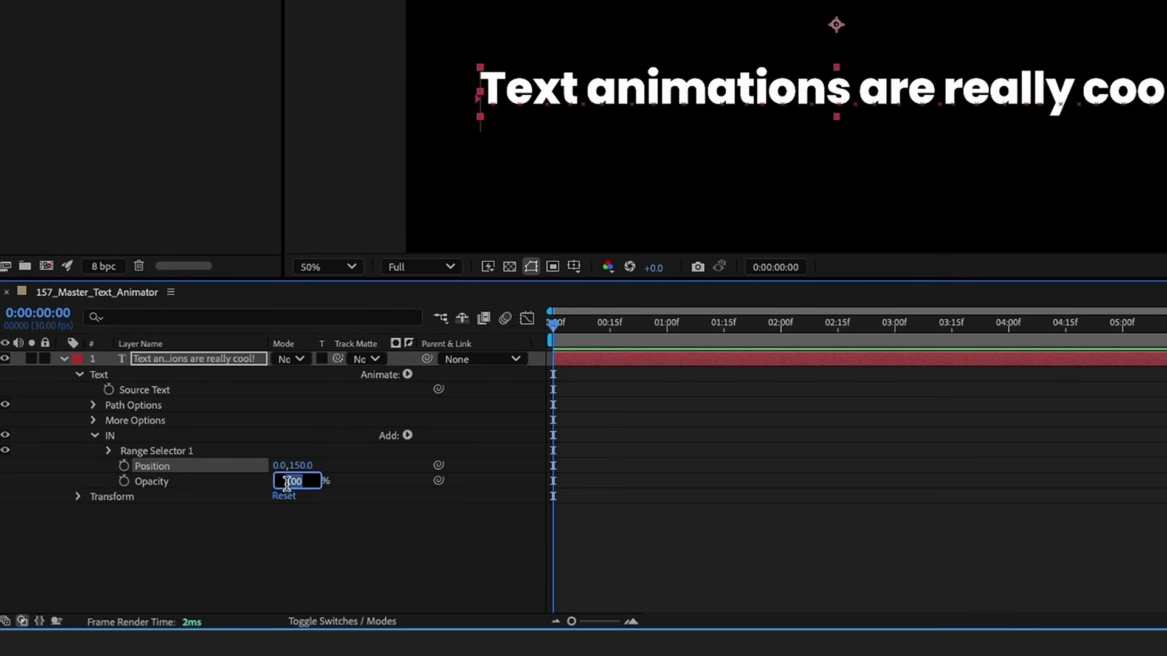
{"action": "type", "text": "0"}
{"action": "key", "text": "Return"}
Step: Set IN's Range Selector 1 Based On to Words and Shape to Ramp Up
{"action": "left_click", "coordinate": [108, 451]}
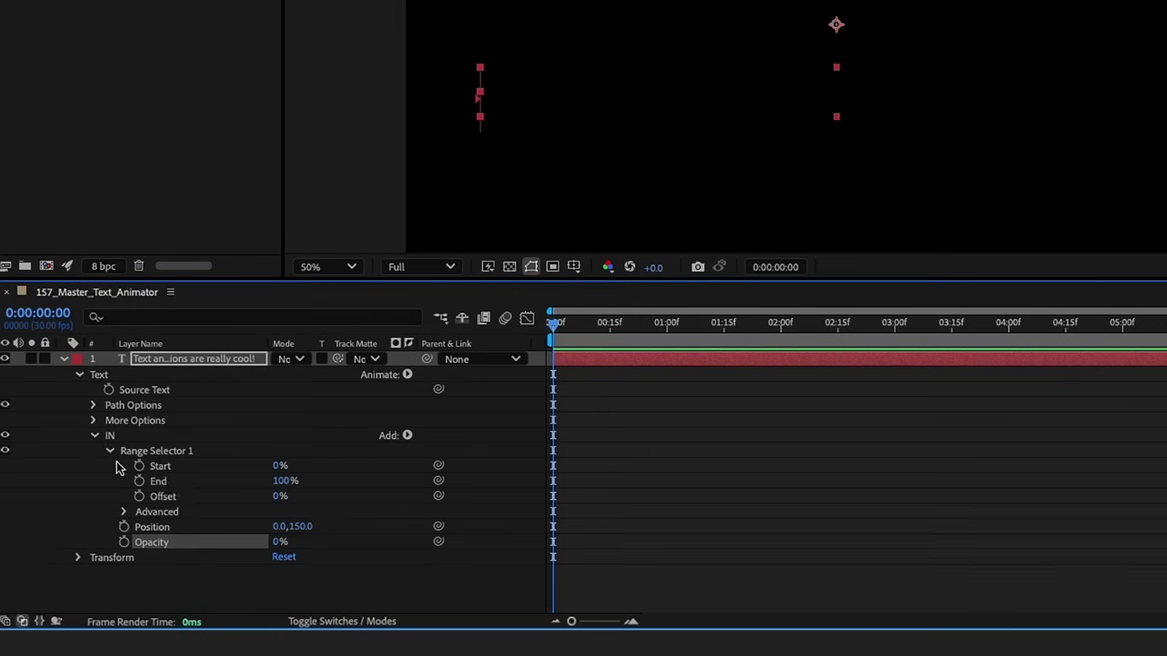
{"action": "left_click", "coordinate": [121, 513]}
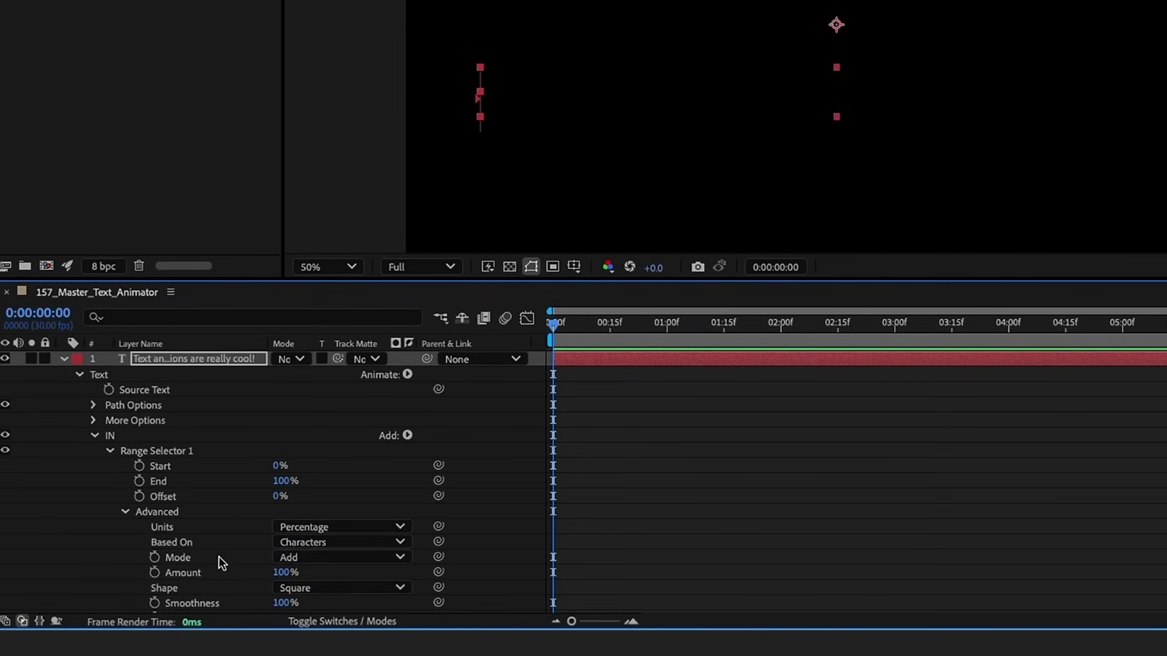
{"action": "left_click", "coordinate": [332, 541]}
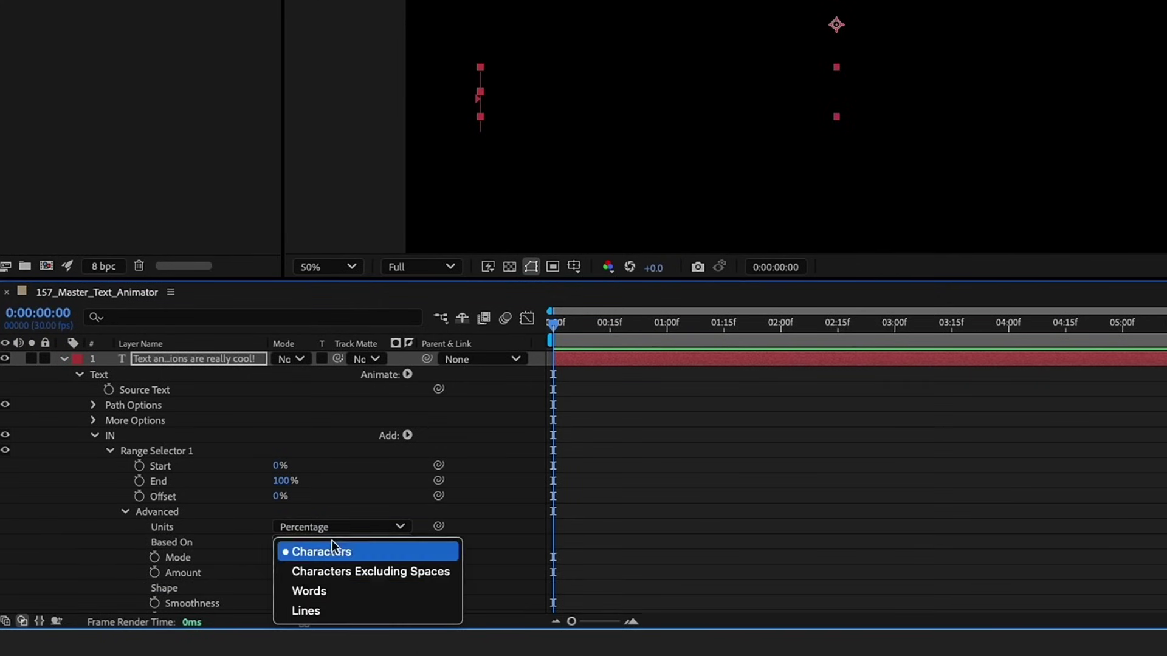
{"action": "left_click", "coordinate": [325, 588]}
{"action": "scroll", "coordinate": [373, 506], "scroll_direction": "down", "scroll_amount": 3}
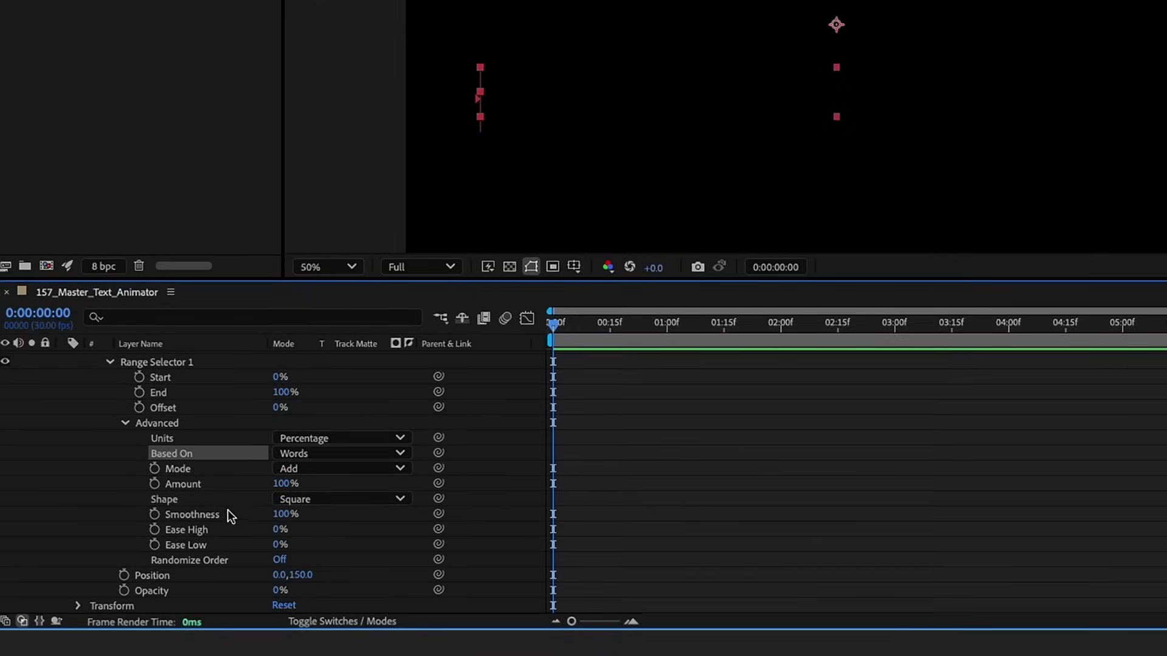
{"action": "left_click", "coordinate": [317, 504]}
{"action": "left_click", "coordinate": [321, 527]}
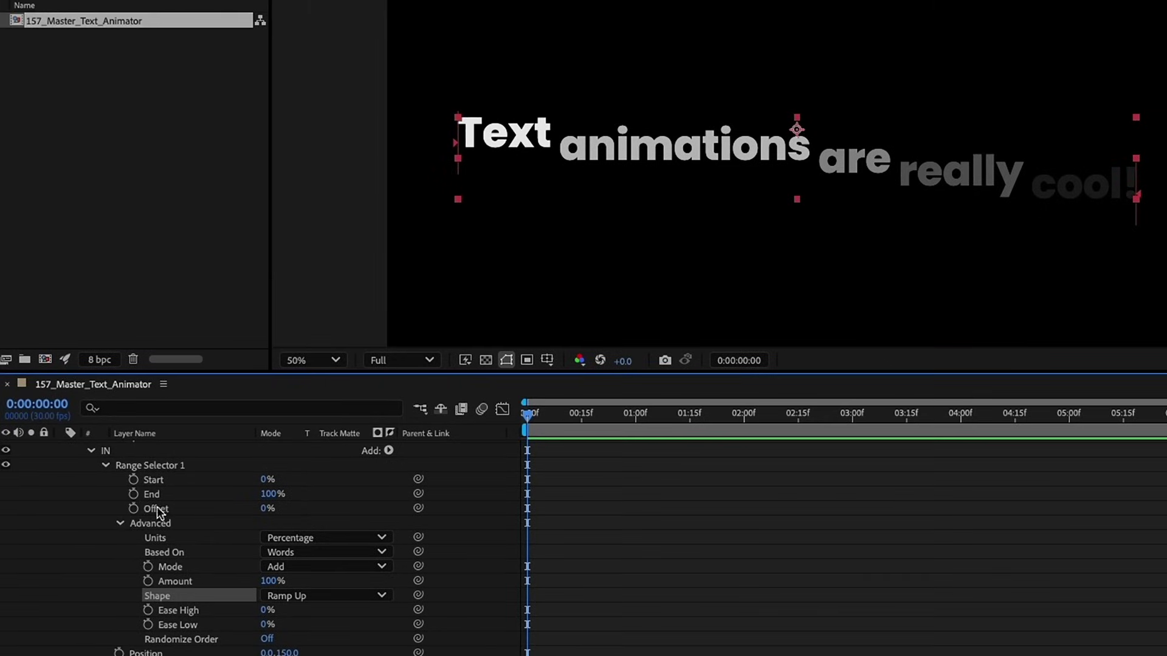
{"action": "left_click", "coordinate": [157, 511]}
Step: Scrub IN's range Offset between -100% and 100% to preview the word rise, ending at 100%
{"action": "left_click_drag", "start_coordinate": [267, 514], "coordinate": [365, 495]}
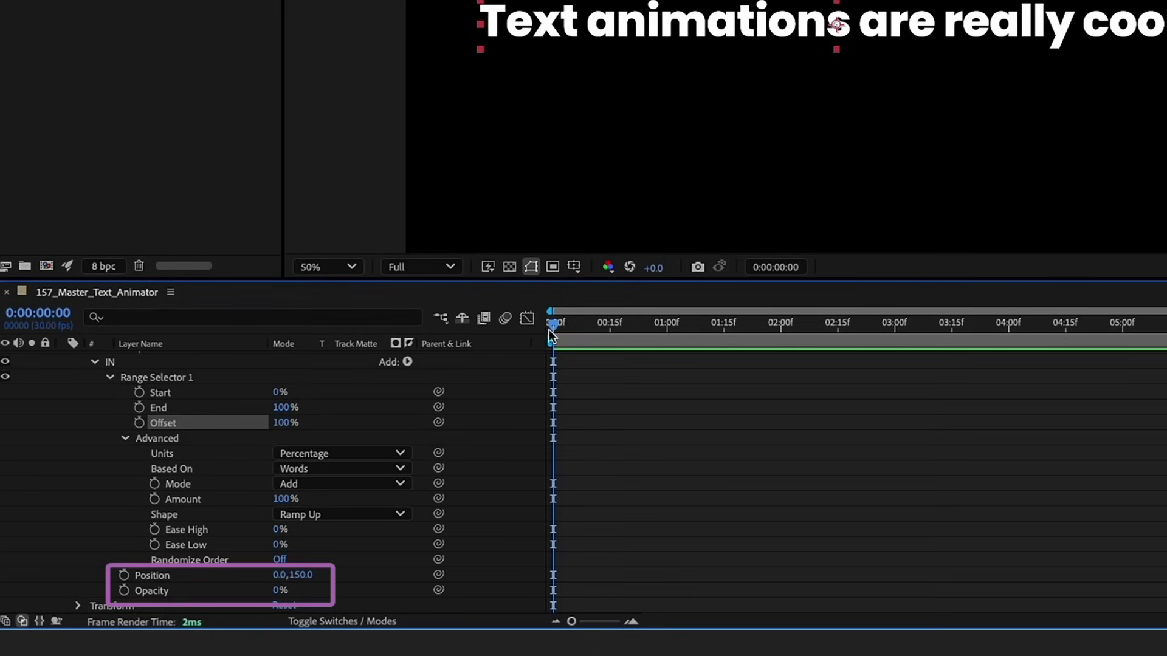
{"action": "left_click_drag", "start_coordinate": [281, 424], "coordinate": [156, 424]}
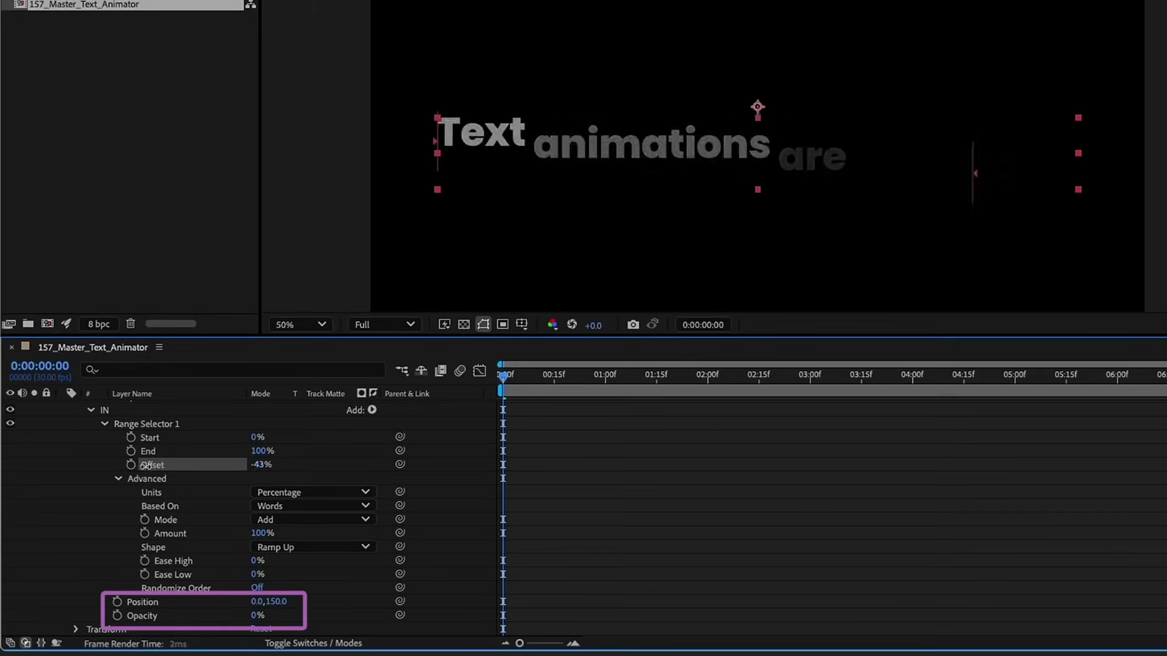
{"action": "left_click_drag", "start_coordinate": [146, 466], "coordinate": [340, 462]}
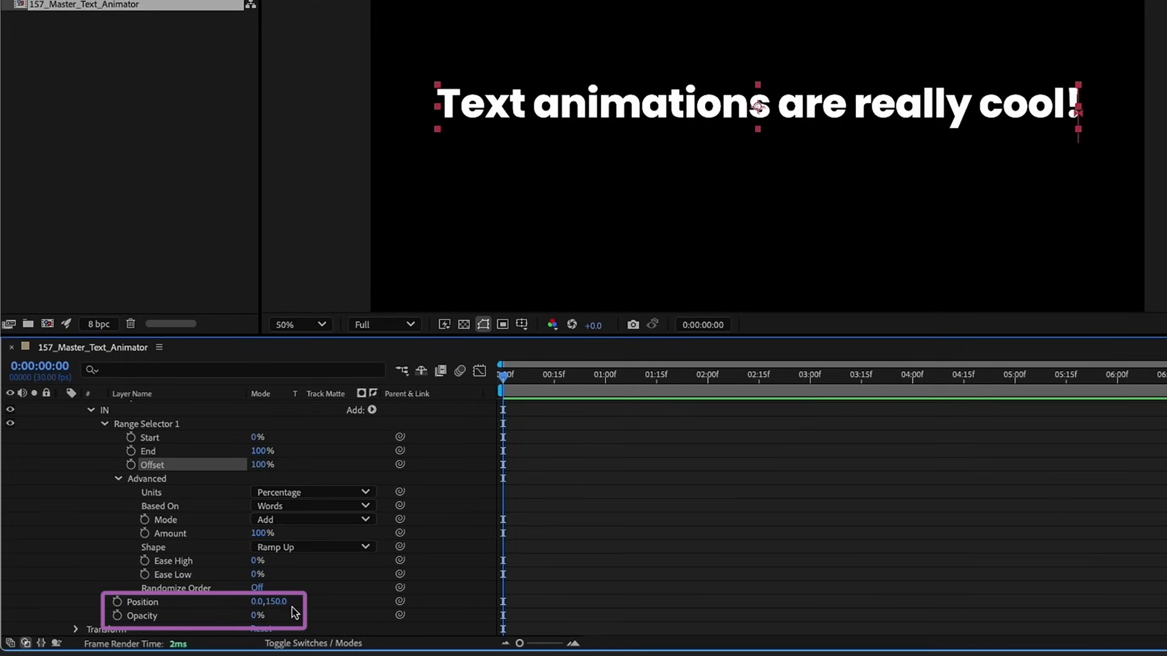
{"action": "left_click_drag", "start_coordinate": [276, 603], "coordinate": [284, 608]}
{"action": "left_click_drag", "start_coordinate": [262, 470], "coordinate": [312, 455]}
{"action": "left_click_drag", "start_coordinate": [266, 470], "coordinate": [480, 443]}
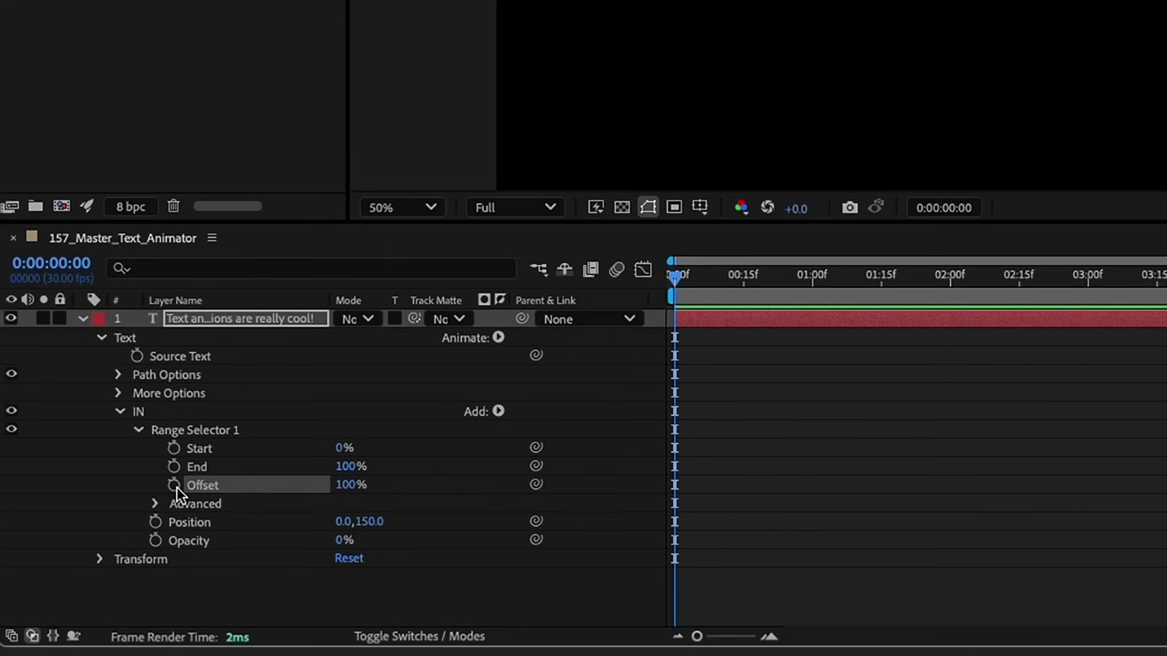
Step: Paste the easeIn expression onto IN's Offset and check it at frames 26 and 17
{"action": "left_click", "coordinate": [174, 485], "text": "alt"}
{"action": "type", "text": "framesDuration = 30; startTime = inPoint; endTime = inPoint + framesToTime(framesDuration); easeIn(time, startTime, endTime, -100, 100);"}
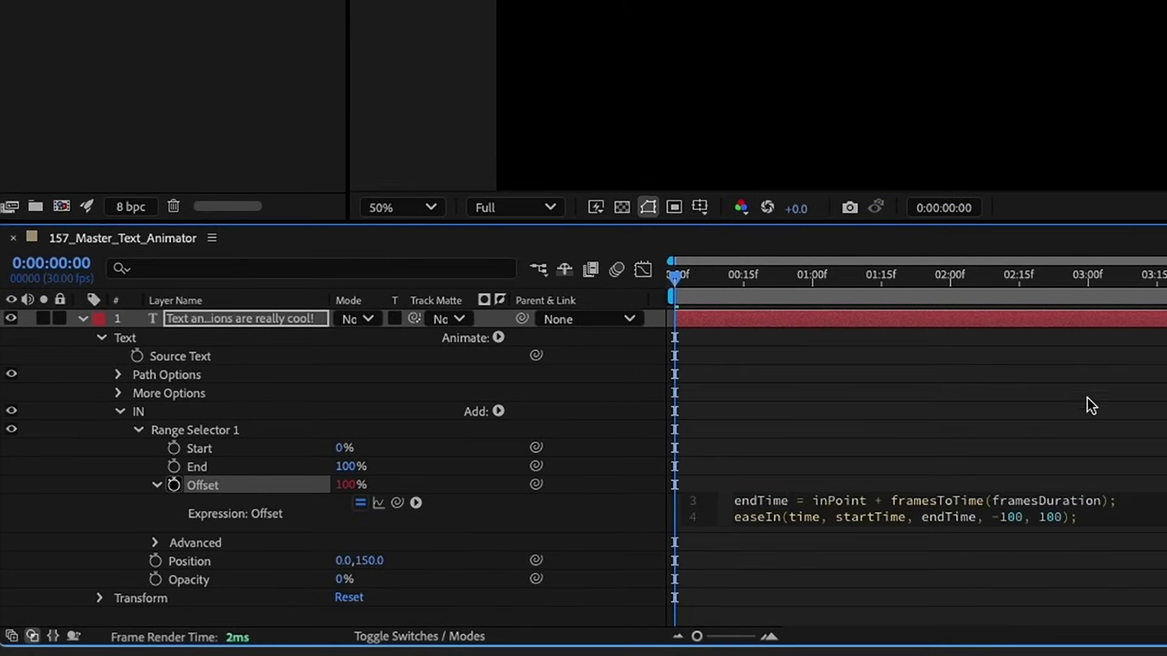
{"action": "left_click", "coordinate": [1088, 404]}
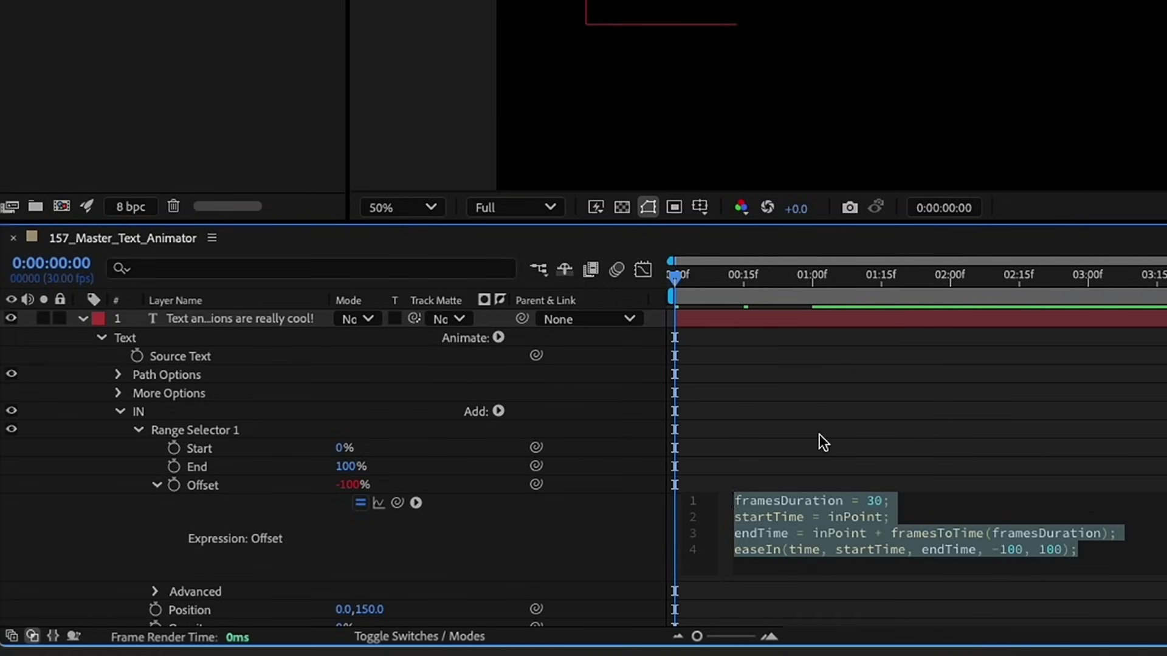
{"action": "left_click", "coordinate": [814, 414]}
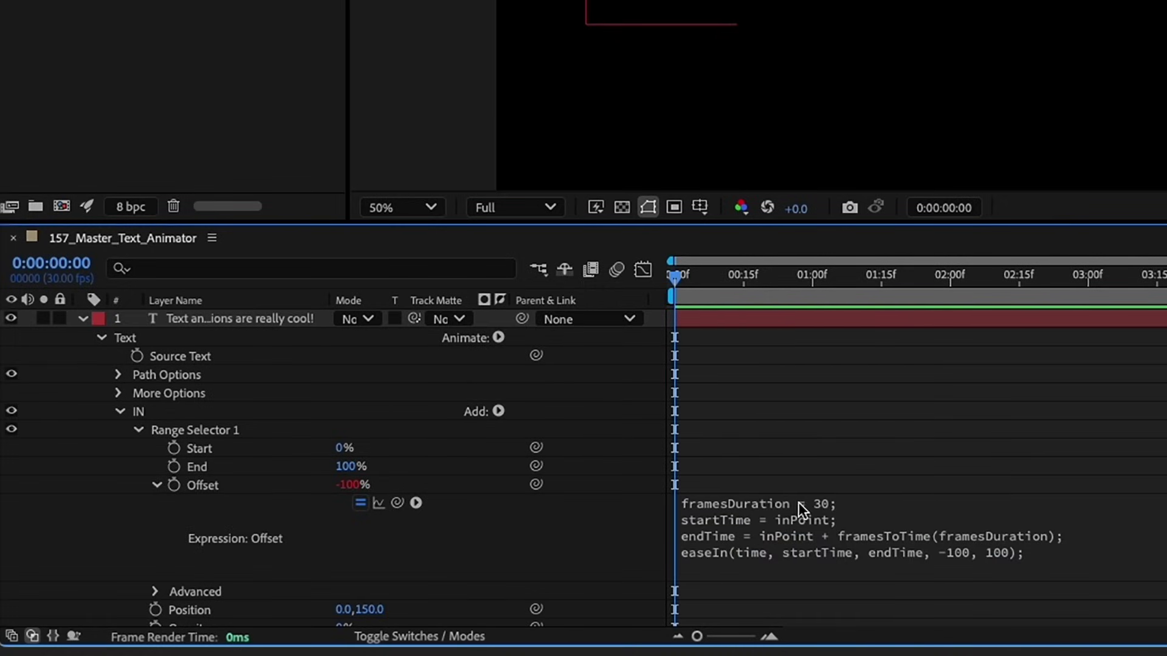
{"action": "left_click_drag", "start_coordinate": [674, 276], "coordinate": [795, 277]}
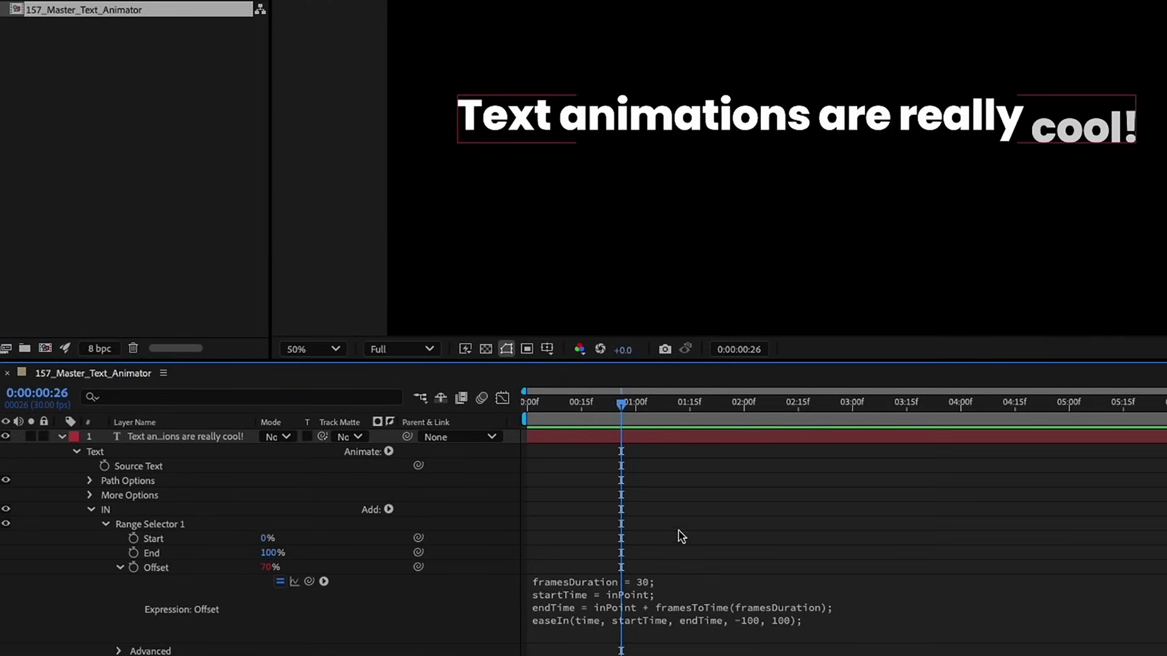
{"action": "left_click_drag", "start_coordinate": [621, 402], "coordinate": [588, 403]}
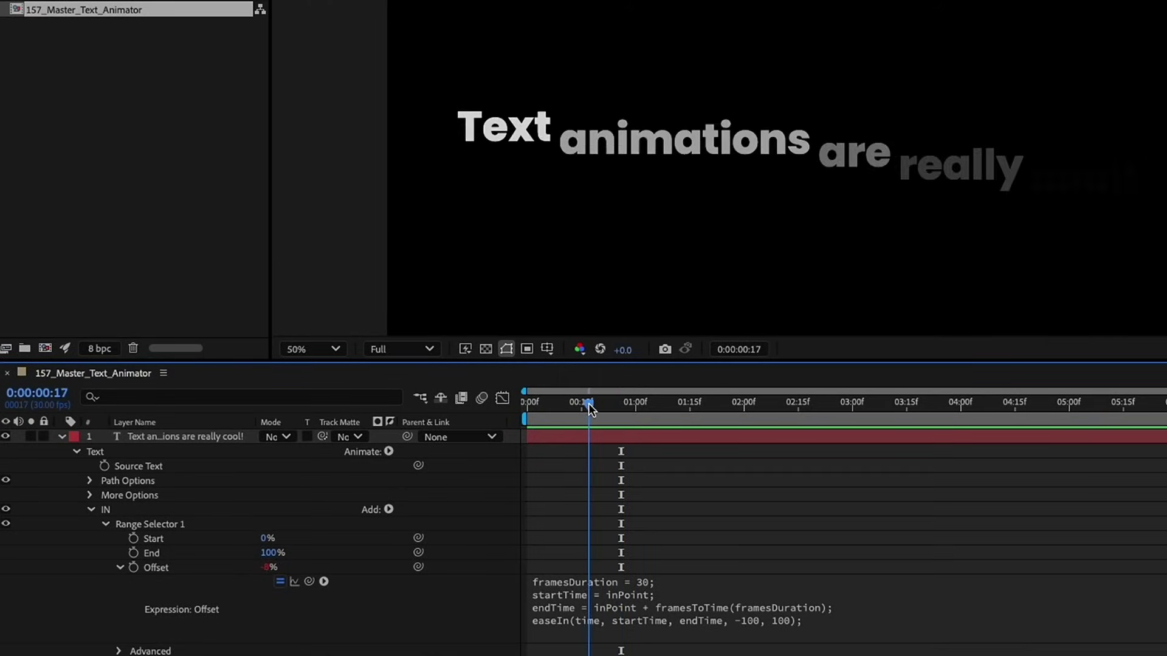
Step: Try 20-frame and 60-frame durations in the Offset expression, previewing the reveal
{"action": "left_click", "coordinate": [693, 583]}
{"action": "left_click", "coordinate": [690, 582]}
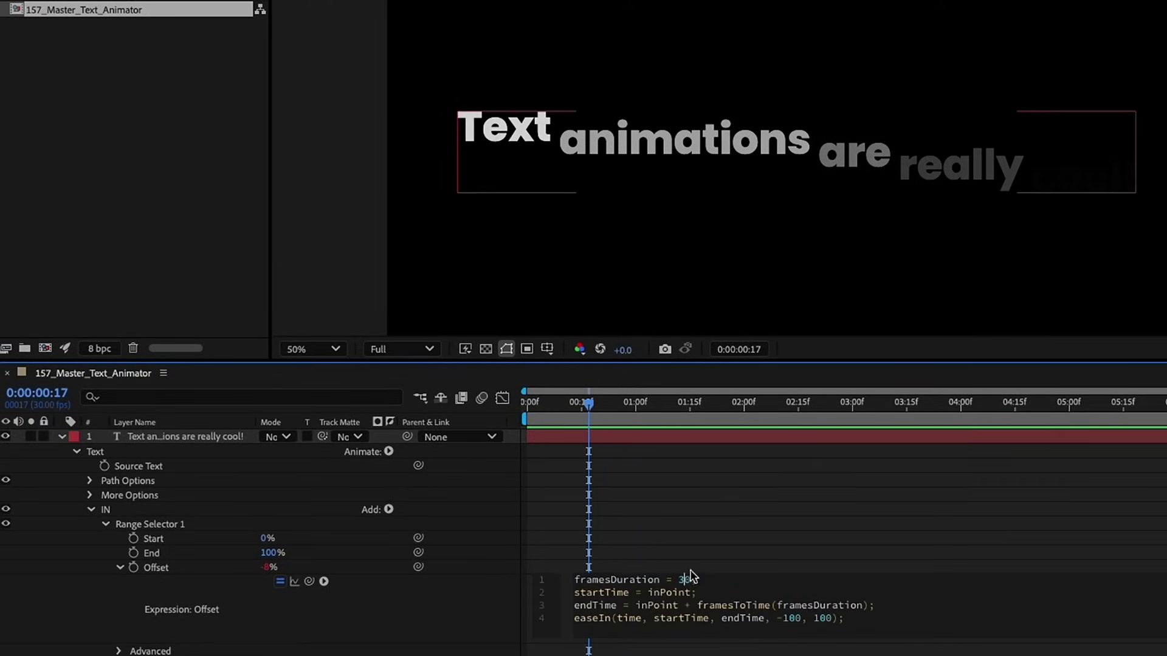
{"action": "key", "text": "BackSpace"}
{"action": "key", "text": "BackSpace"}
{"action": "type", "text": "20"}
{"action": "left_click", "coordinate": [680, 535]}
{"action": "left_click", "coordinate": [661, 583]}
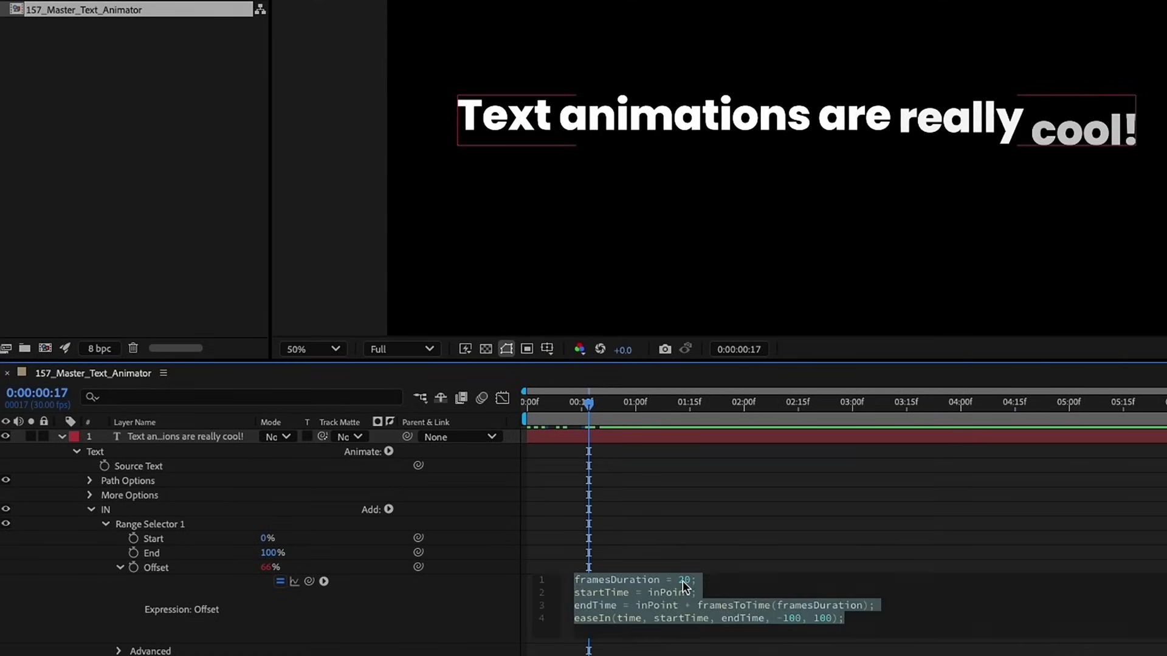
{"action": "left_click", "coordinate": [683, 581]}
{"action": "key", "text": "BackSpace"}
{"action": "type", "text": "6"}
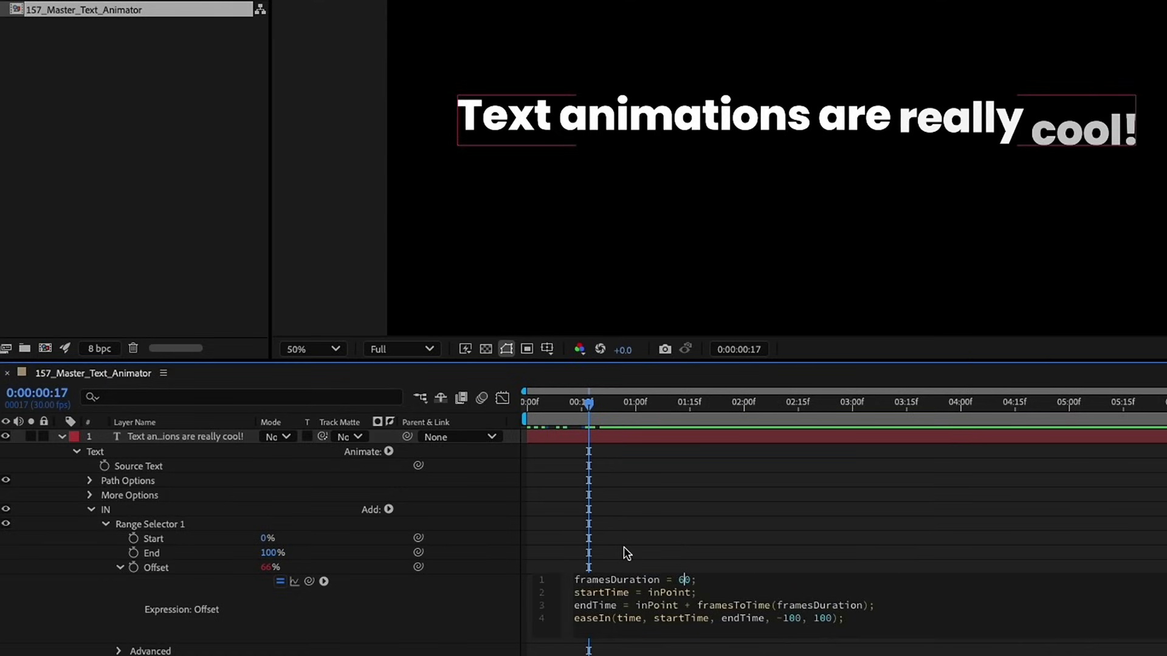
{"action": "left_click", "coordinate": [622, 506]}
{"action": "mouse_move", "coordinate": [588, 403]}
{"action": "left_mouse_down"}
{"action": "mouse_move", "coordinate": [633, 404]}
{"action": "mouse_move", "coordinate": [574, 403]}
{"action": "left_mouse_up"}
Step: Settle the Offset expression duration at 40 frames and preview the reveal from frame 0
{"action": "left_click", "coordinate": [644, 582]}
{"action": "left_click", "coordinate": [685, 582]}
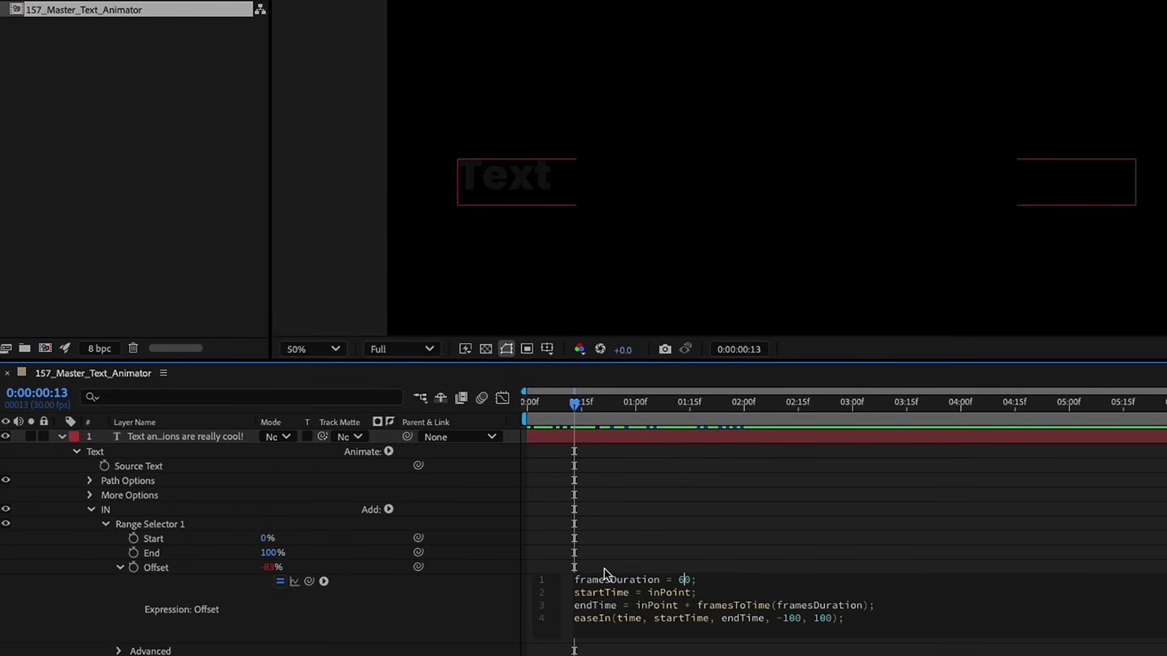
{"action": "key", "text": "BackSpace"}
{"action": "type", "text": "4"}
{"action": "left_click_drag", "start_coordinate": [542, 406], "coordinate": [672, 404]}
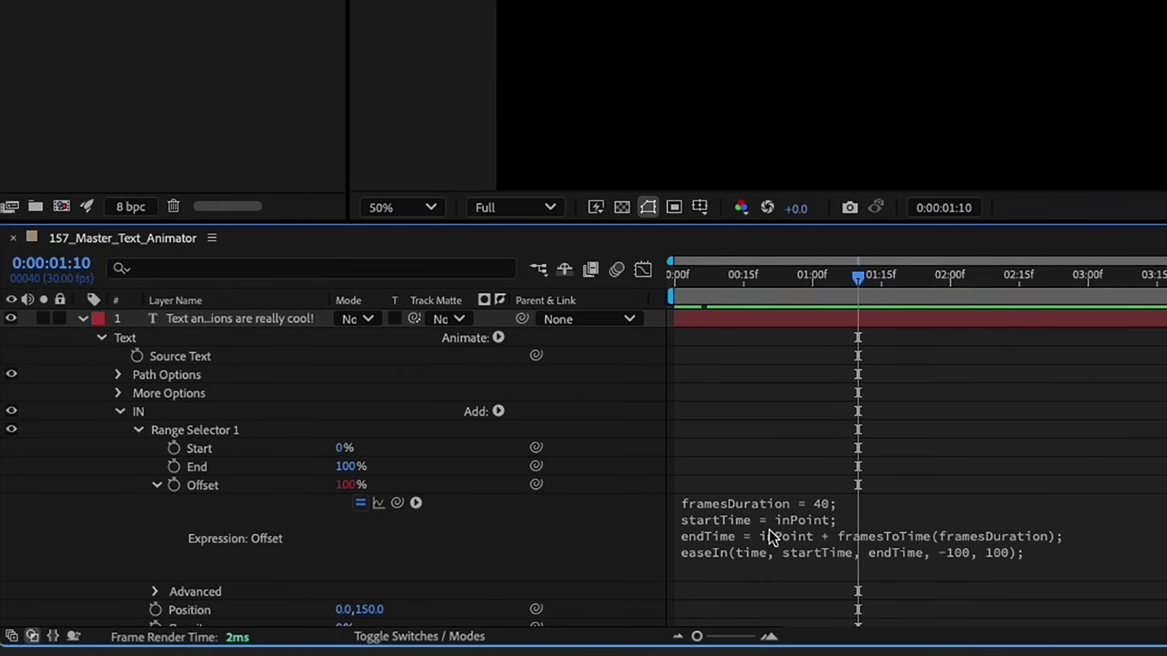
{"action": "left_click_drag", "start_coordinate": [672, 276], "coordinate": [781, 285]}
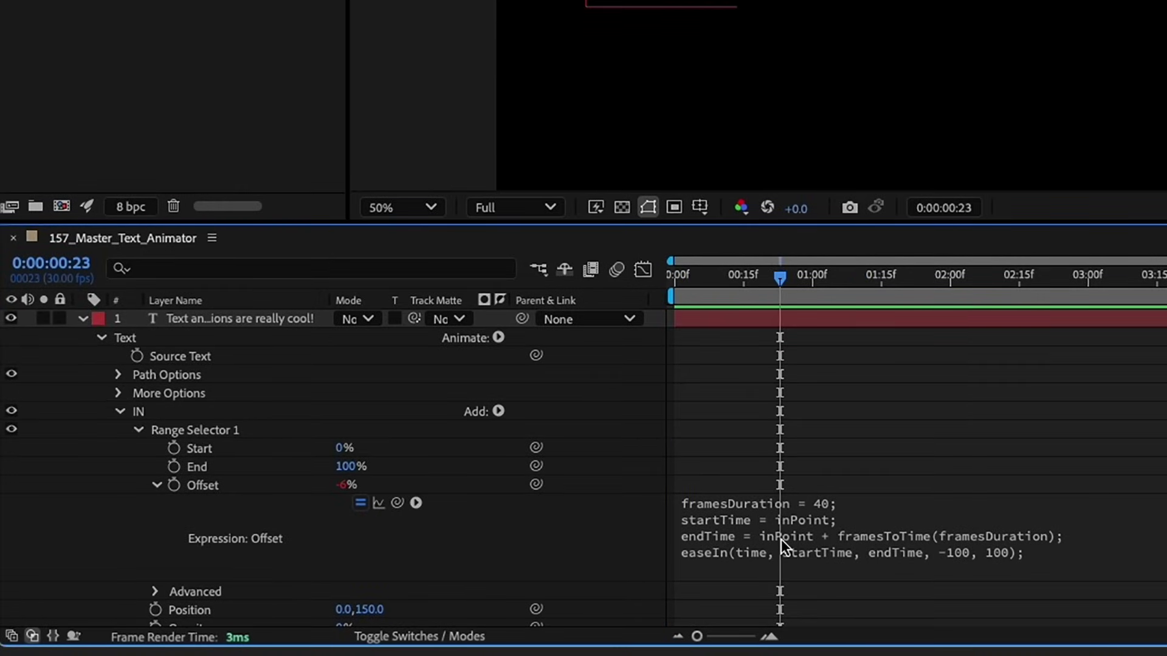
{"action": "left_click", "coordinate": [696, 324]}
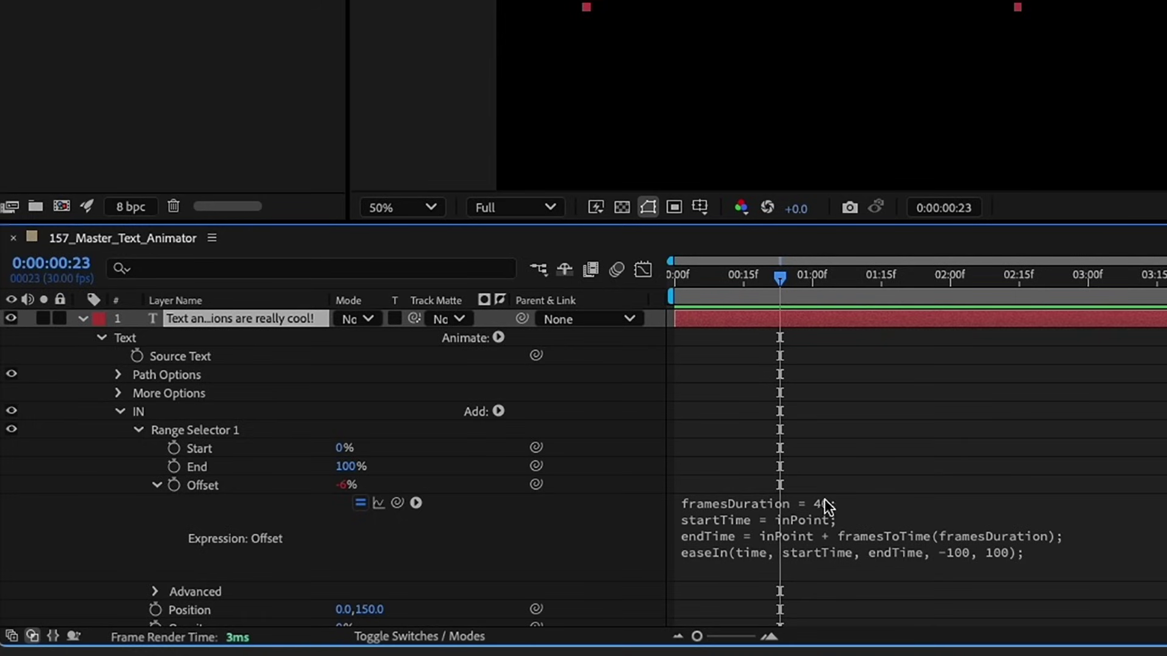
{"action": "left_click", "coordinate": [696, 557]}
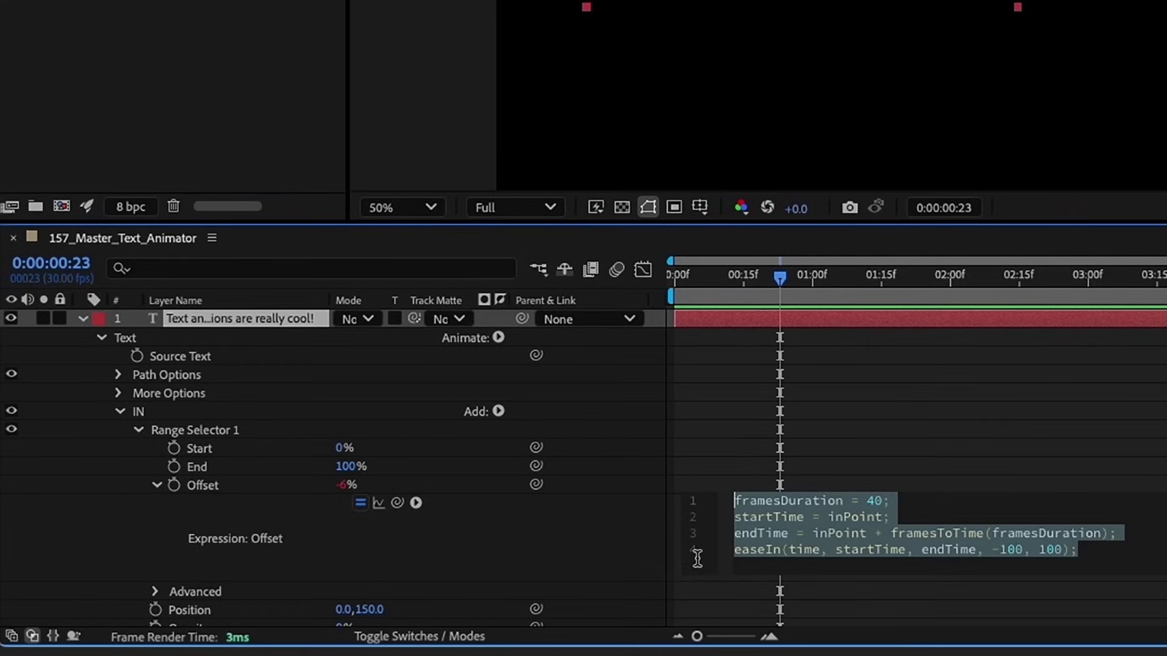
{"action": "left_click", "coordinate": [839, 456]}
Step: Raise IN's Ease Low from 0% to 100% and preview the animation
{"action": "key", "text": "Page_Down"}
{"action": "key", "text": "Page_Down"}
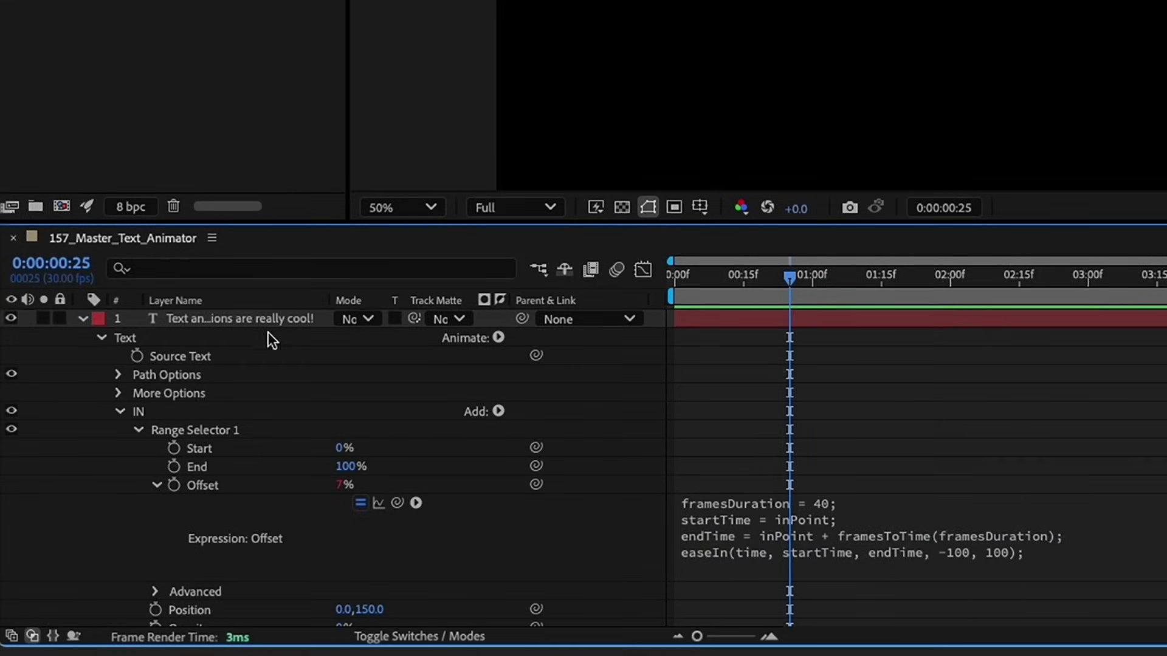
{"action": "left_click", "coordinate": [156, 485]}
{"action": "left_click", "coordinate": [155, 503]}
{"action": "scroll", "coordinate": [219, 502], "scroll_direction": "down", "scroll_amount": 3}
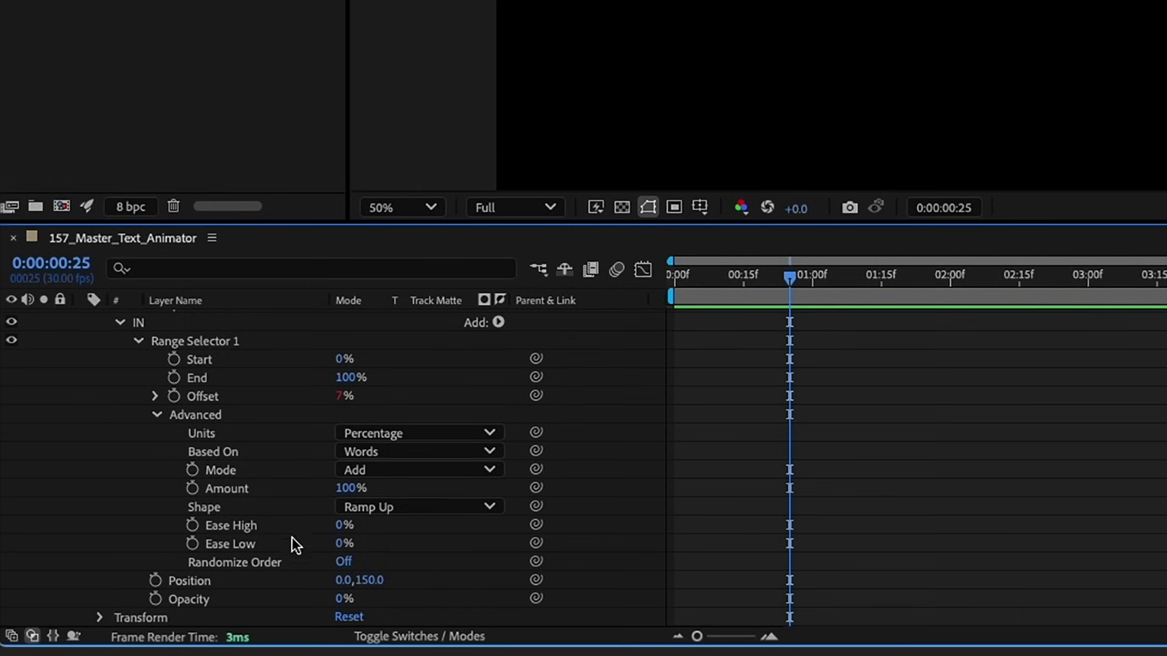
{"action": "left_click", "coordinate": [248, 544]}
{"action": "left_click_drag", "start_coordinate": [343, 547], "coordinate": [401, 547]}
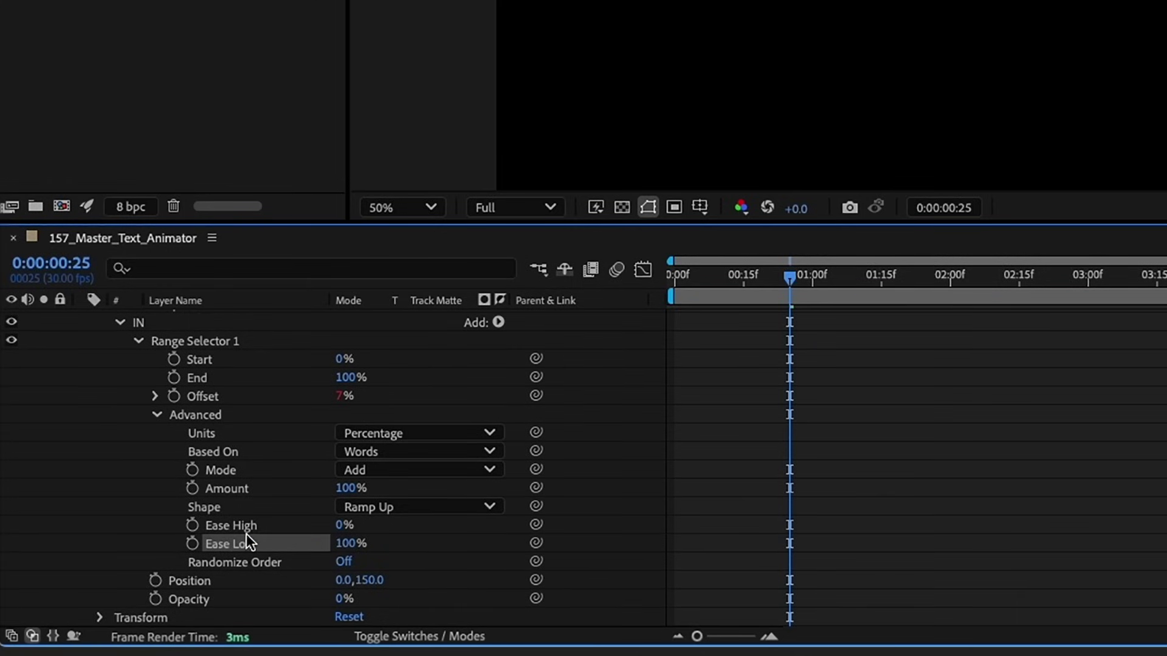
{"action": "key", "text": "space"}
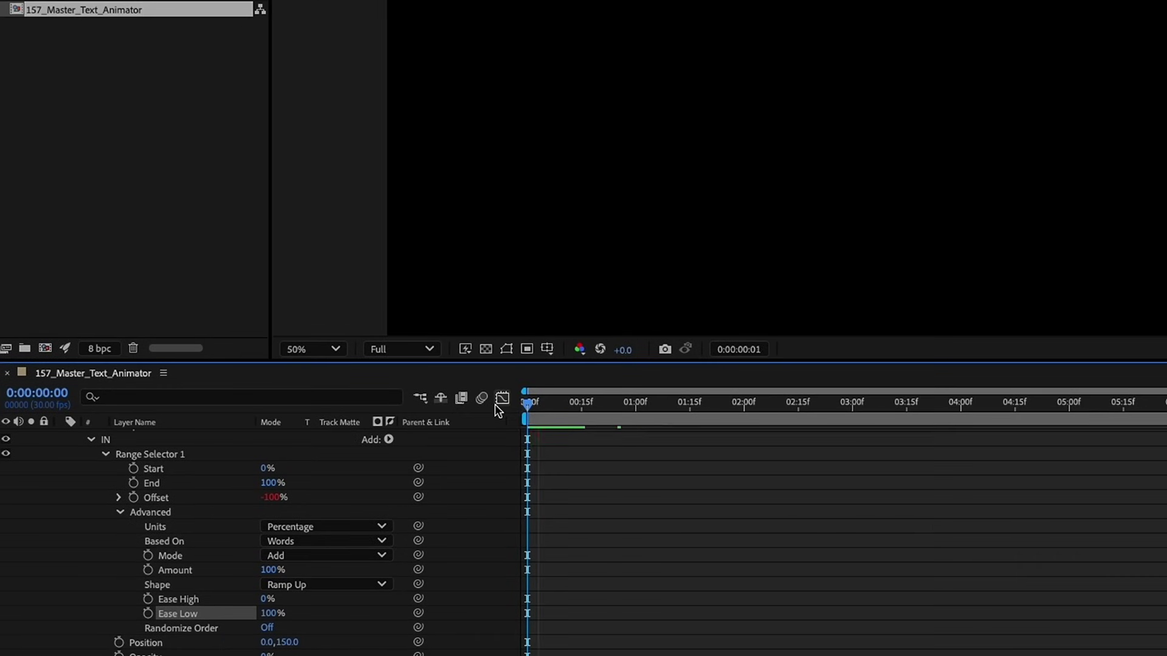
Step: Trim the text layer's in point to the time where only 'Text' shows
{"action": "left_click", "coordinate": [538, 402]}
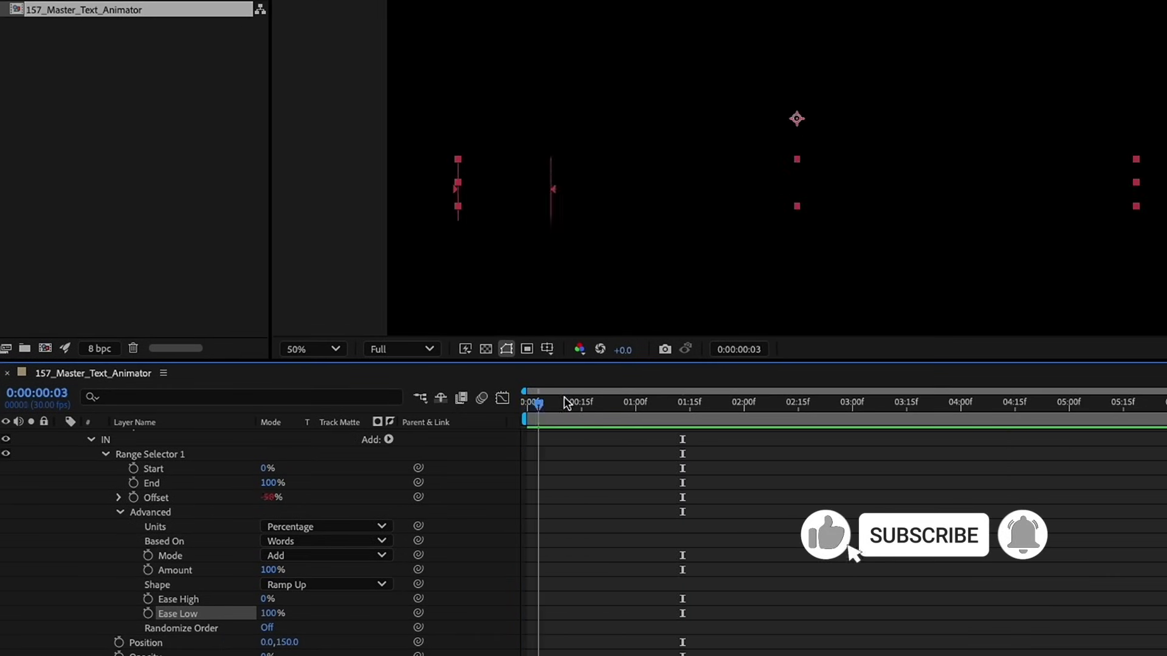
{"action": "left_click_drag", "start_coordinate": [567, 403], "coordinate": [643, 403]}
{"action": "scroll", "coordinate": [607, 517], "scroll_direction": "up", "scroll_amount": 3}
{"action": "left_click", "coordinate": [567, 437]}
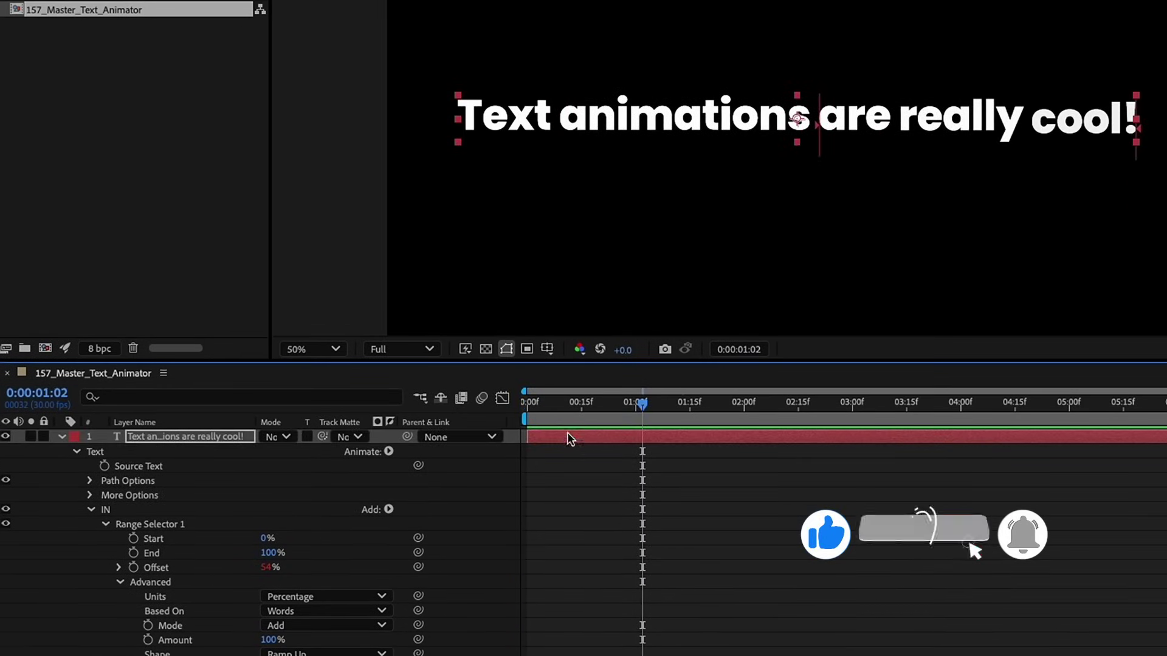
{"action": "left_click_drag", "start_coordinate": [531, 405], "coordinate": [618, 403]}
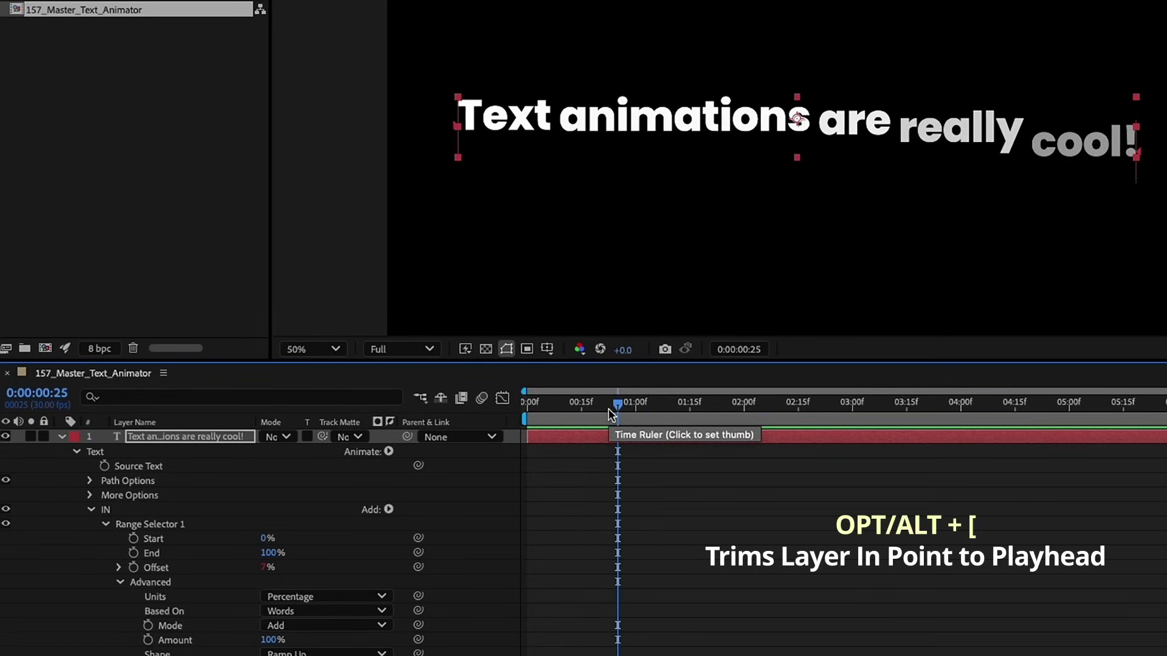
{"action": "key", "text": "alt+bracketleft"}
Step: Shift the text layer later and trim its out point at 0:00:03:29
{"action": "left_click_drag", "start_coordinate": [641, 404], "coordinate": [674, 392]}
{"action": "left_click_drag", "start_coordinate": [655, 437], "coordinate": [869, 437]}
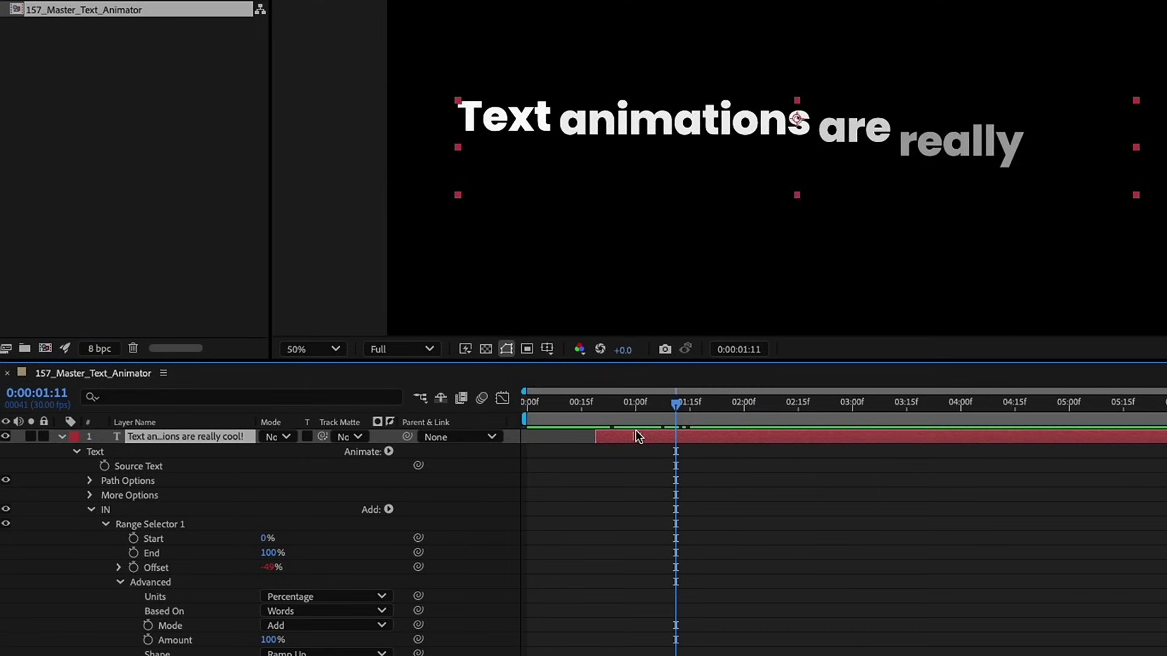
{"action": "left_click_drag", "start_coordinate": [636, 433], "coordinate": [700, 434]}
{"action": "left_click_drag", "start_coordinate": [655, 402], "coordinate": [815, 402]}
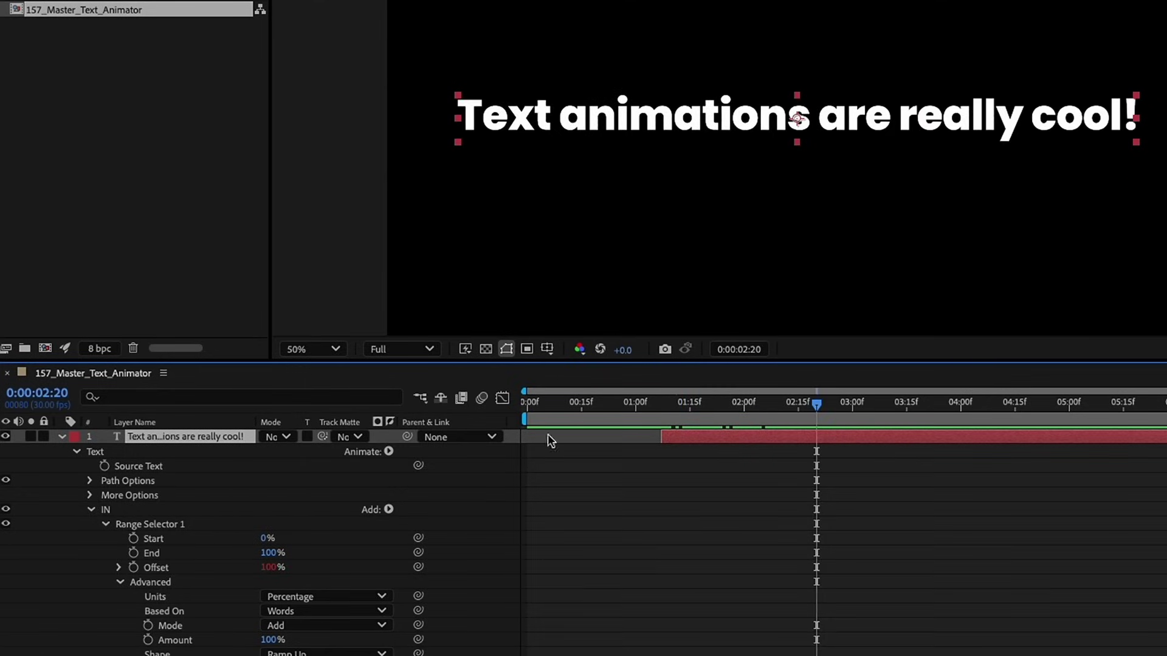
{"action": "left_click_drag", "start_coordinate": [818, 401], "coordinate": [956, 416]}
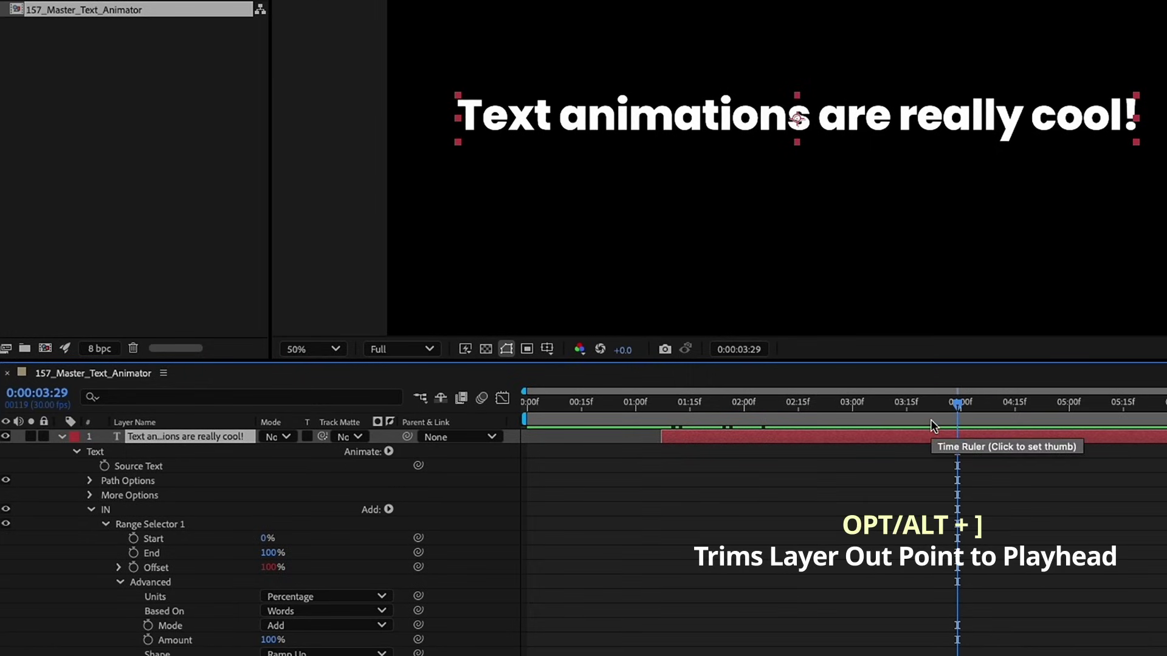
{"action": "key", "text": "alt+bracketright"}
{"action": "left_click", "coordinate": [91, 510]}
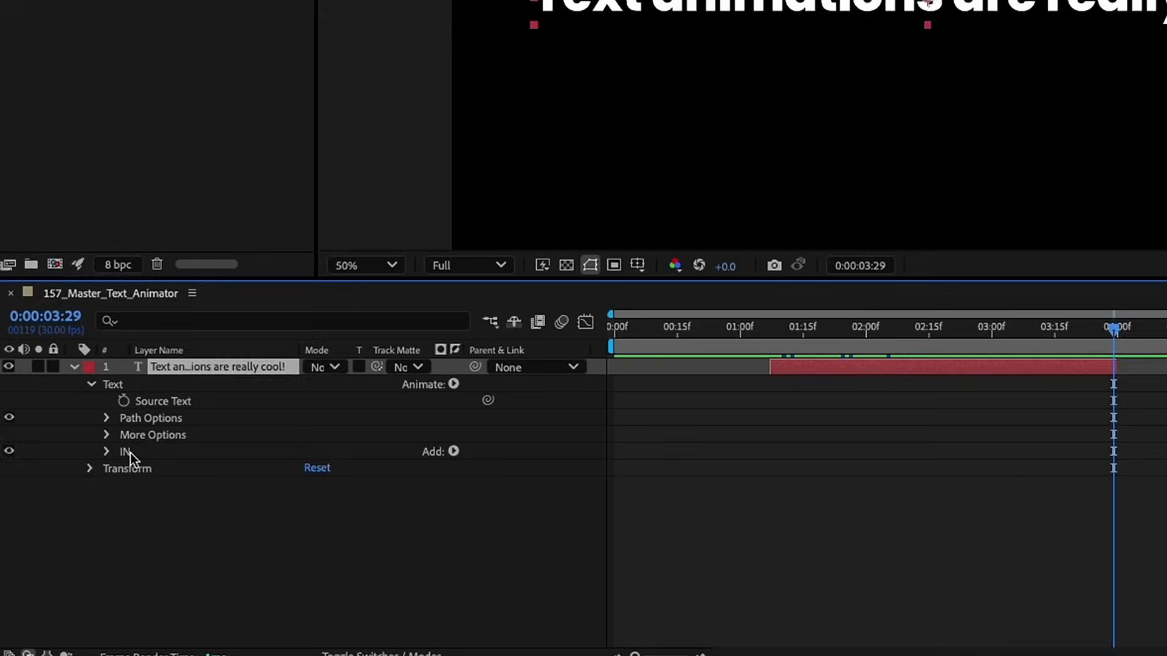
Step: Duplicate the IN animator and rename the copy OUT
{"action": "left_click", "coordinate": [129, 452]}
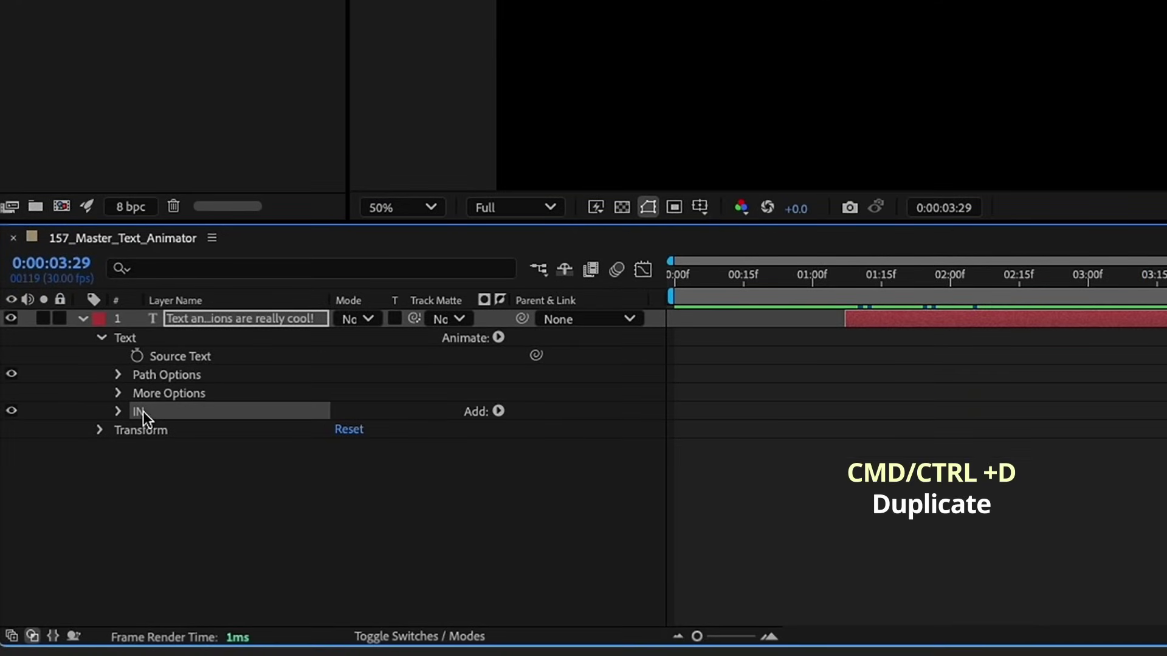
{"action": "key", "text": "ctrl+d"}
{"action": "key", "text": "Return"}
{"action": "type", "text": "OUT"}
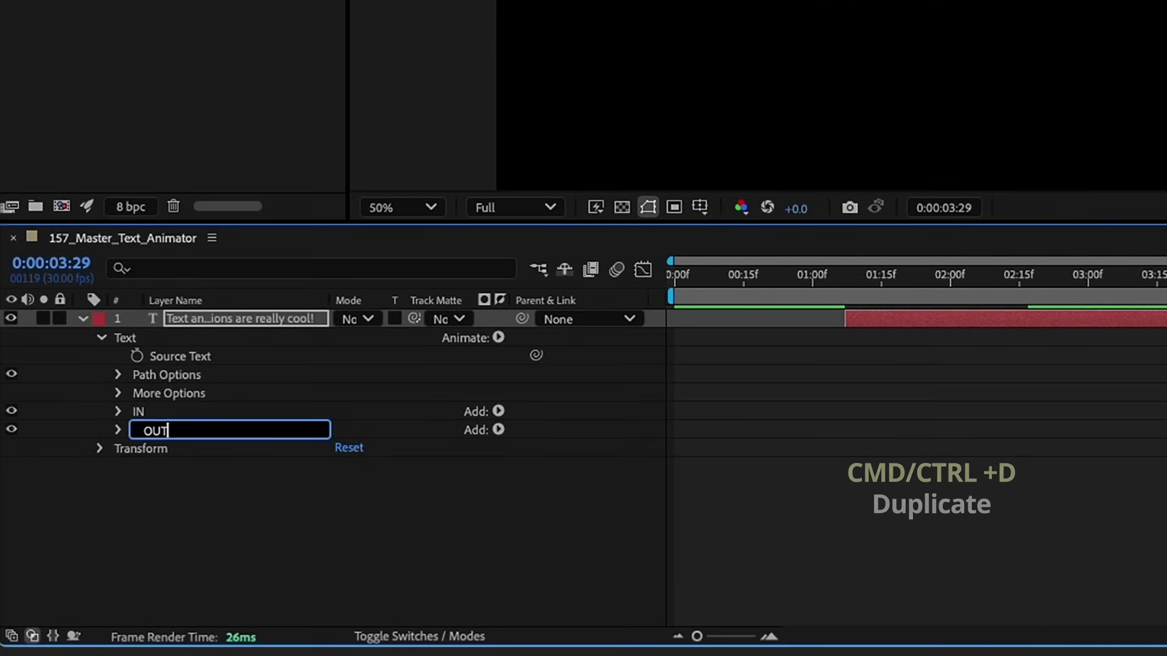
{"action": "key", "text": "Return"}
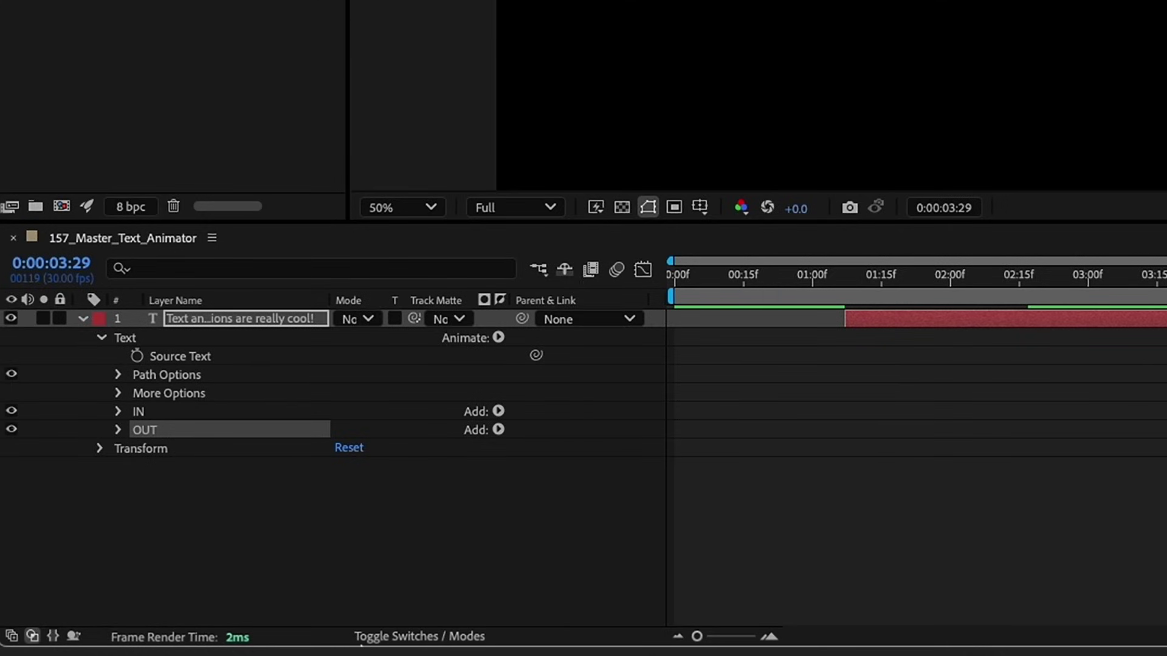
Step: Replace OUT's Offset expression with the easeOut version using framesBeforeEnd = 40
{"action": "left_click", "coordinate": [117, 430]}
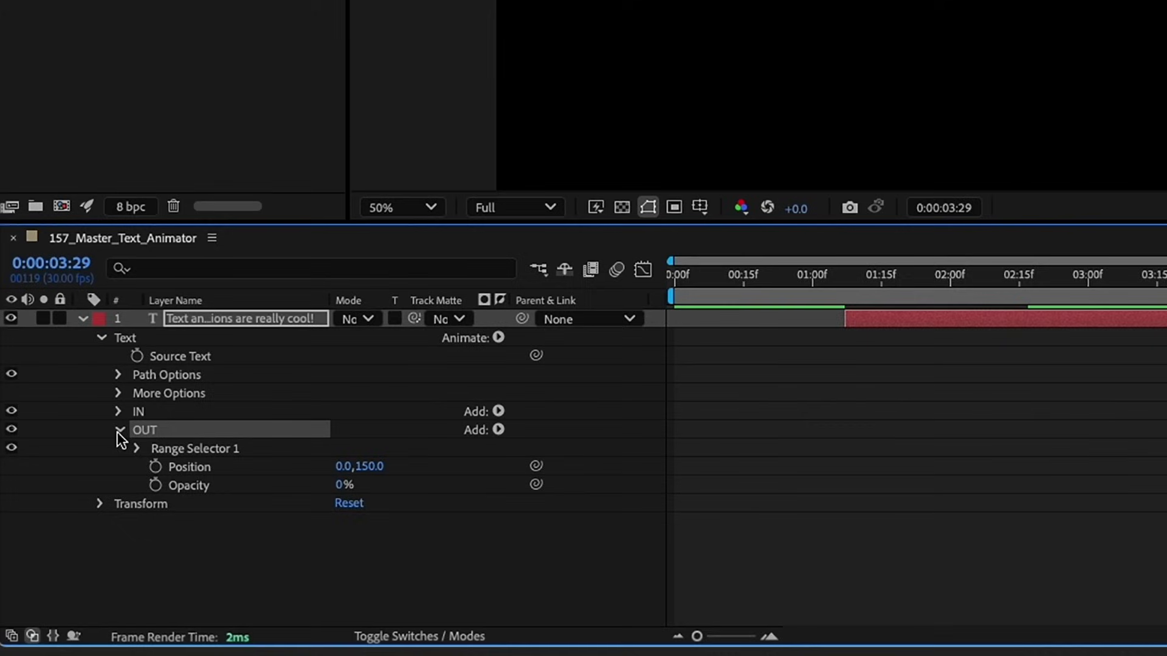
{"action": "left_click", "coordinate": [137, 448]}
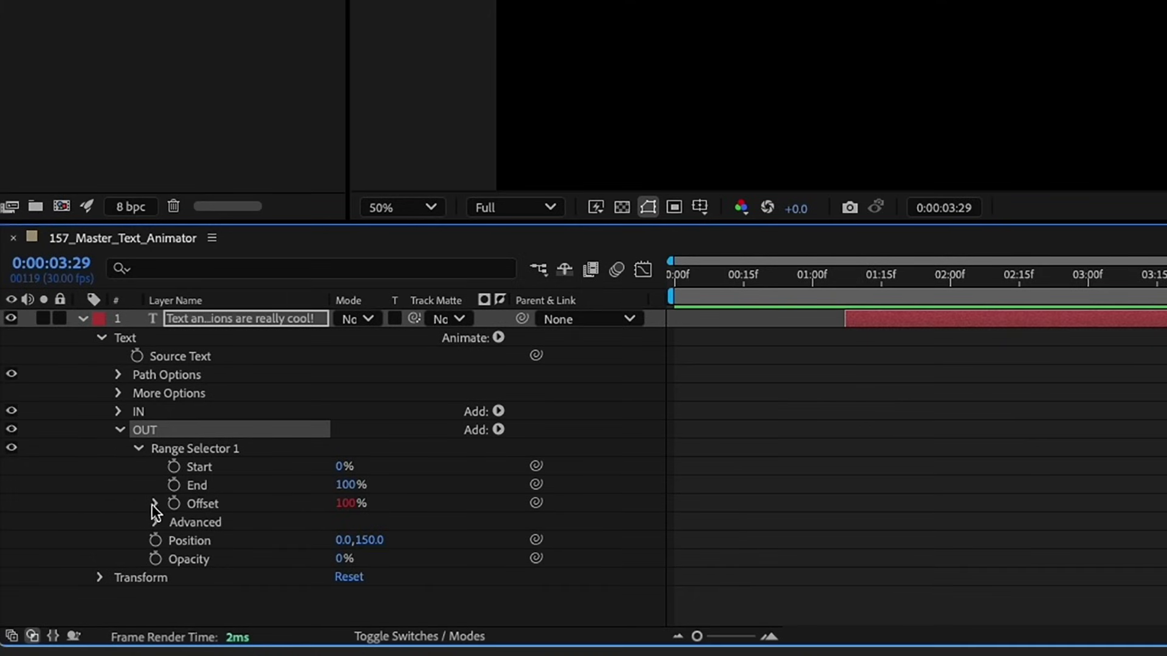
{"action": "left_click", "coordinate": [156, 503]}
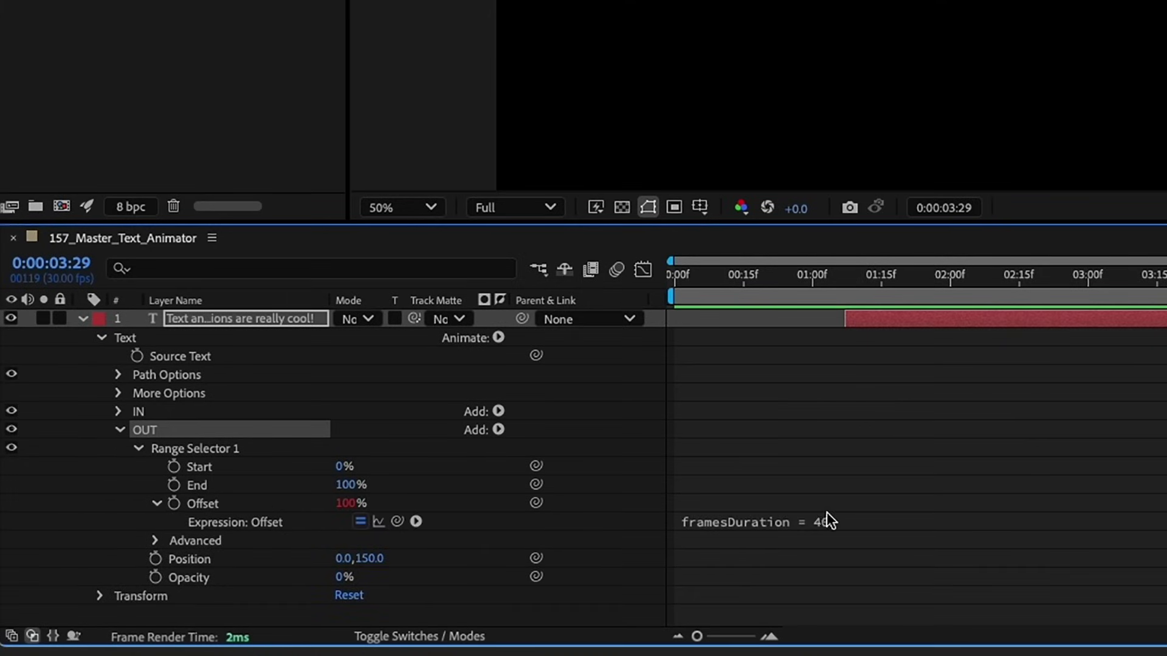
{"action": "left_click", "coordinate": [775, 529]}
{"action": "type", "text": "framesBeforeEnd = 30; startTime = outPoint - framesToTime(framesBeforeEnd); endTime = outPoint; easeOut(time, startTime, endTime, -100, 100);"}
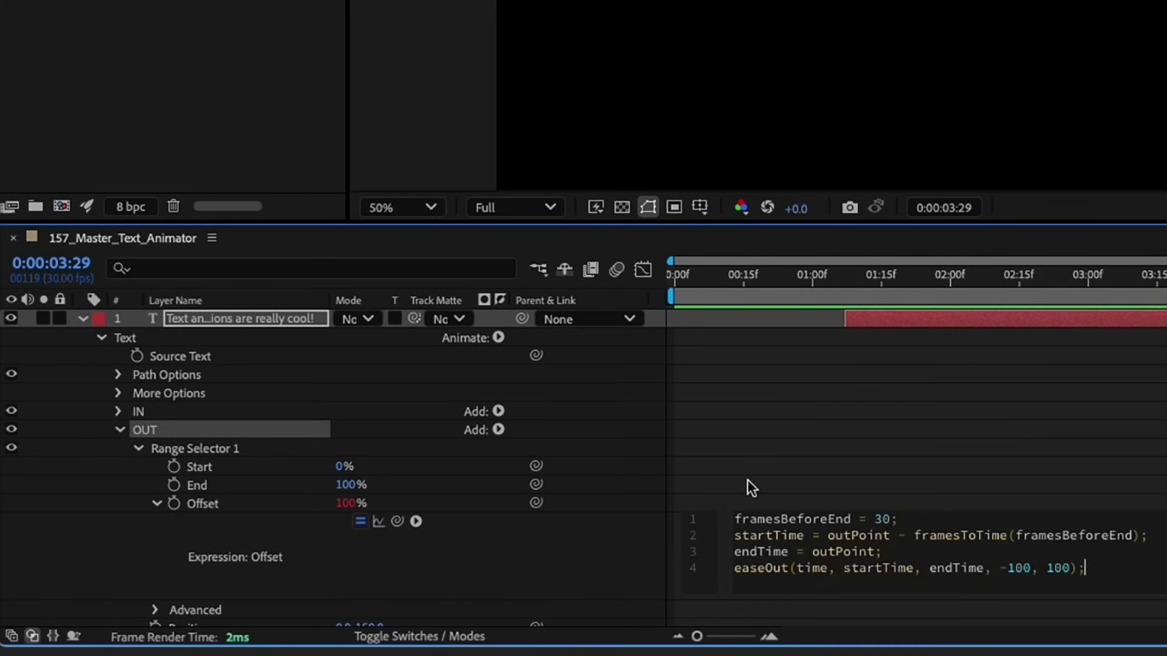
{"action": "key", "text": "ctrl+a"}
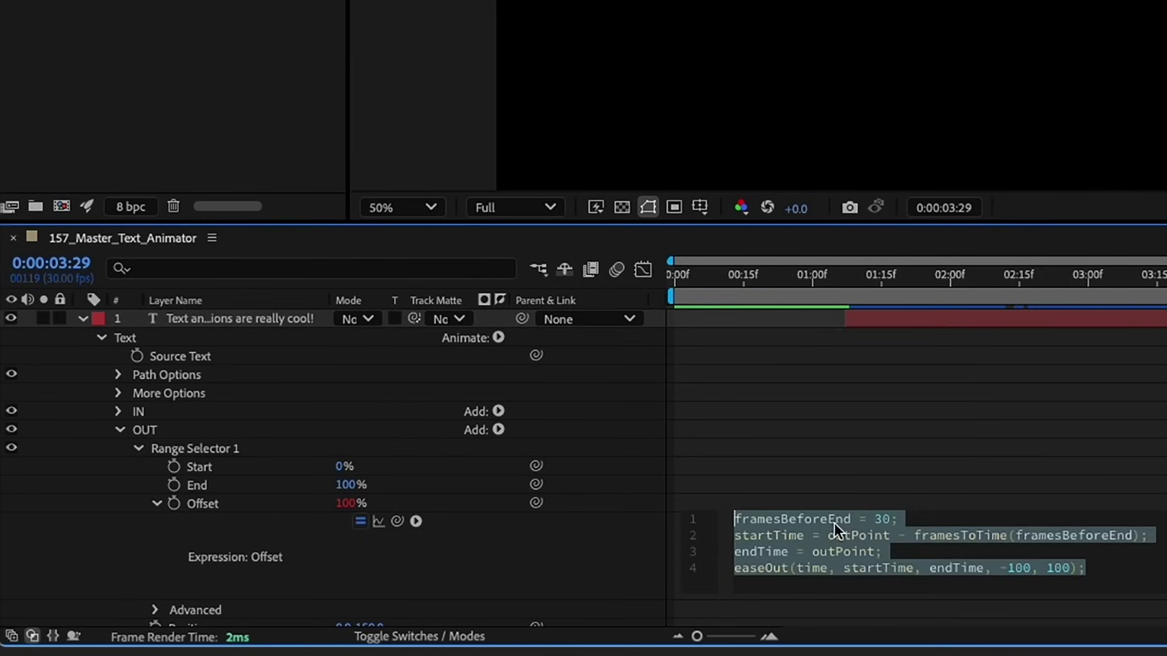
{"action": "left_click", "coordinate": [886, 520]}
{"action": "key", "text": "BackSpace"}
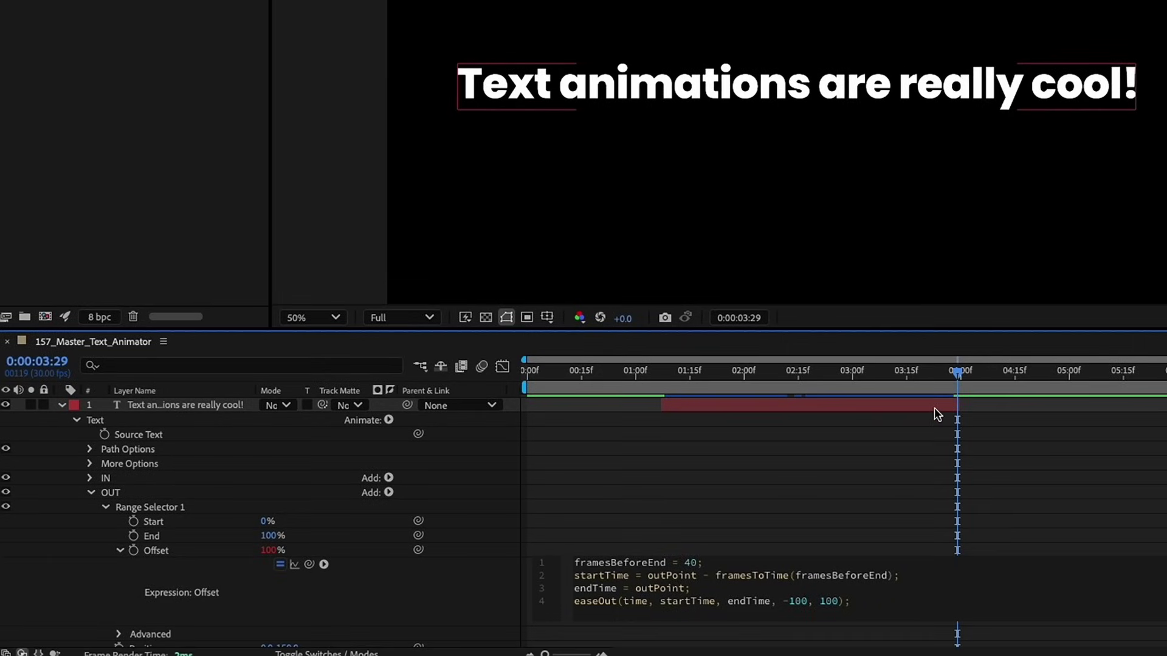
{"action": "left_click", "coordinate": [935, 409]}
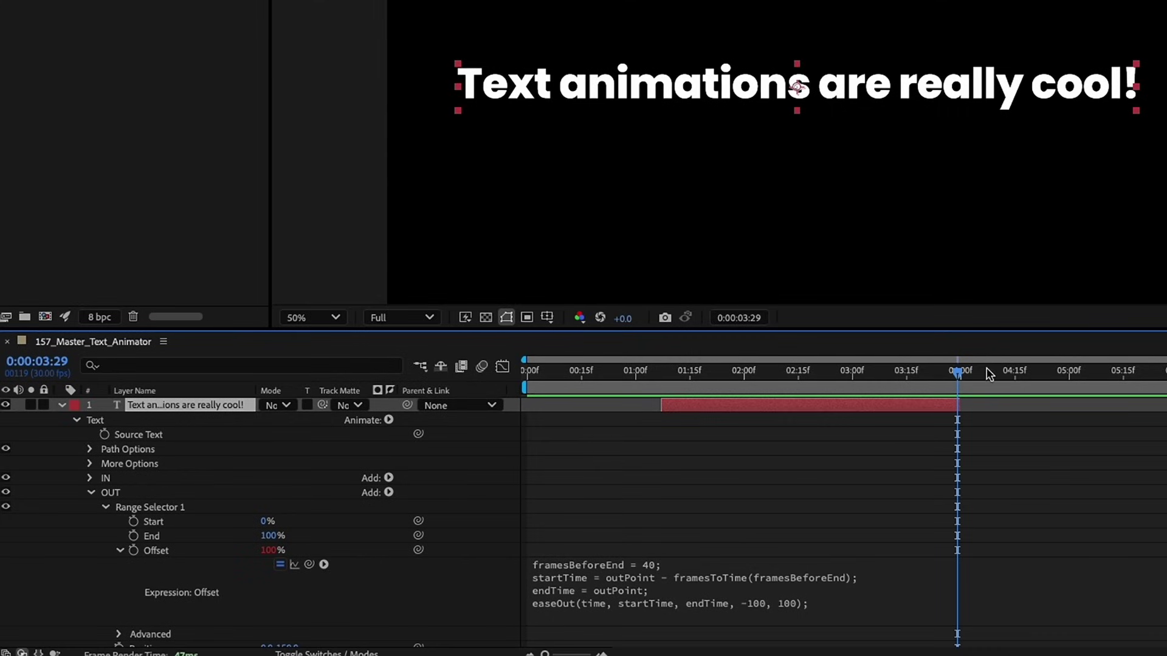
Step: Review the easeOut line of OUT's expression and return the time to about 1:08
{"action": "left_click", "coordinate": [648, 566]}
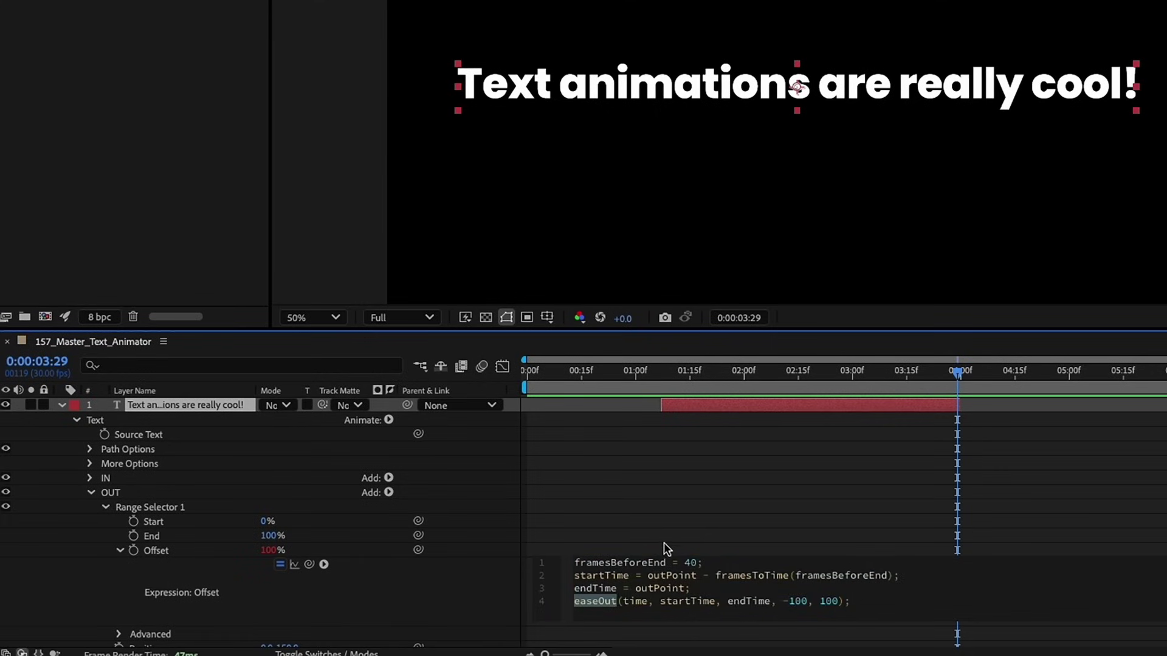
{"action": "triple_click", "coordinate": [611, 602]}
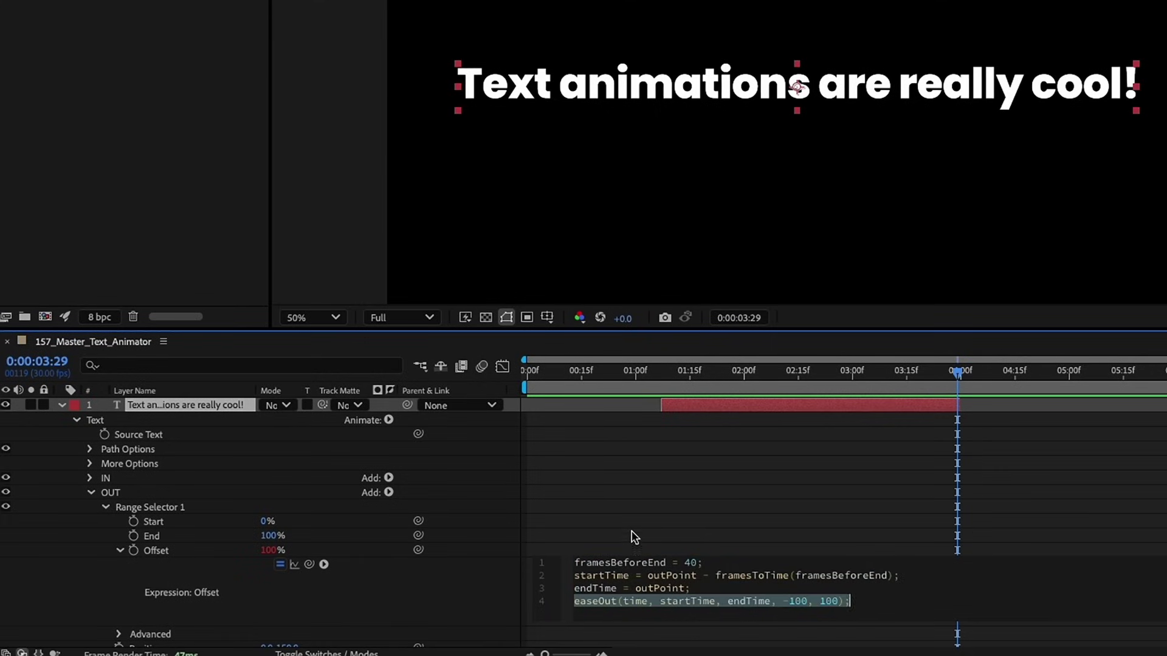
{"action": "left_click", "coordinate": [632, 535]}
{"action": "left_click_drag", "start_coordinate": [962, 374], "coordinate": [805, 360]}
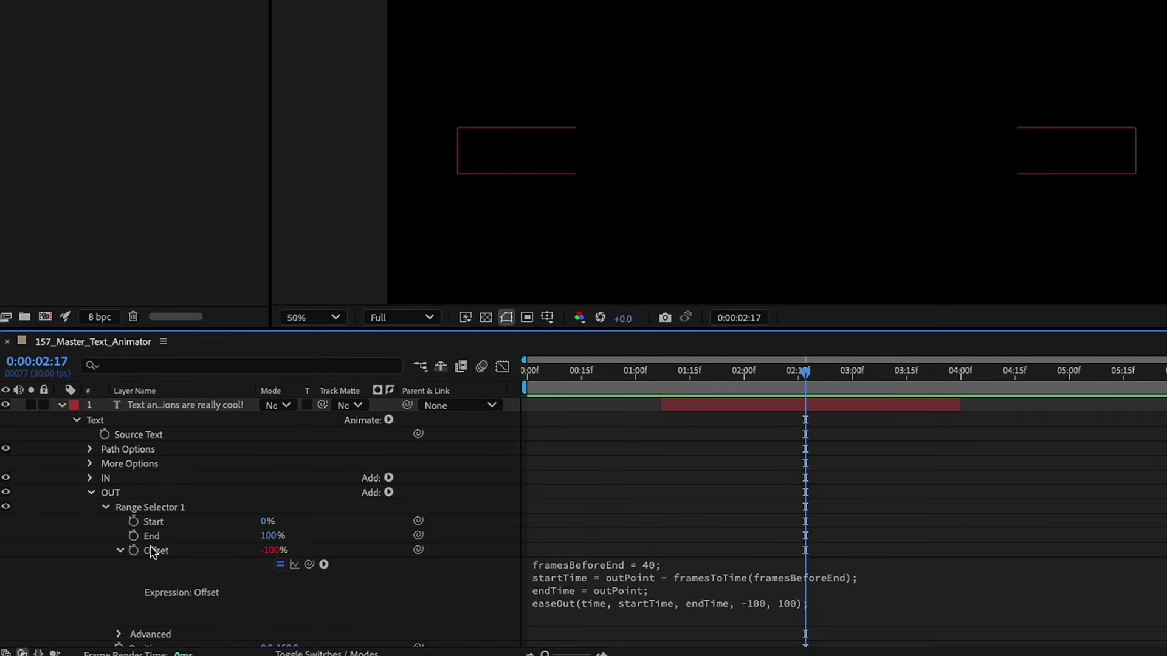
Step: Switch OUT's range Shape from Ramp Up to Ramp Down and preview the words exiting
{"action": "left_click", "coordinate": [121, 550]}
{"action": "left_click", "coordinate": [119, 565]}
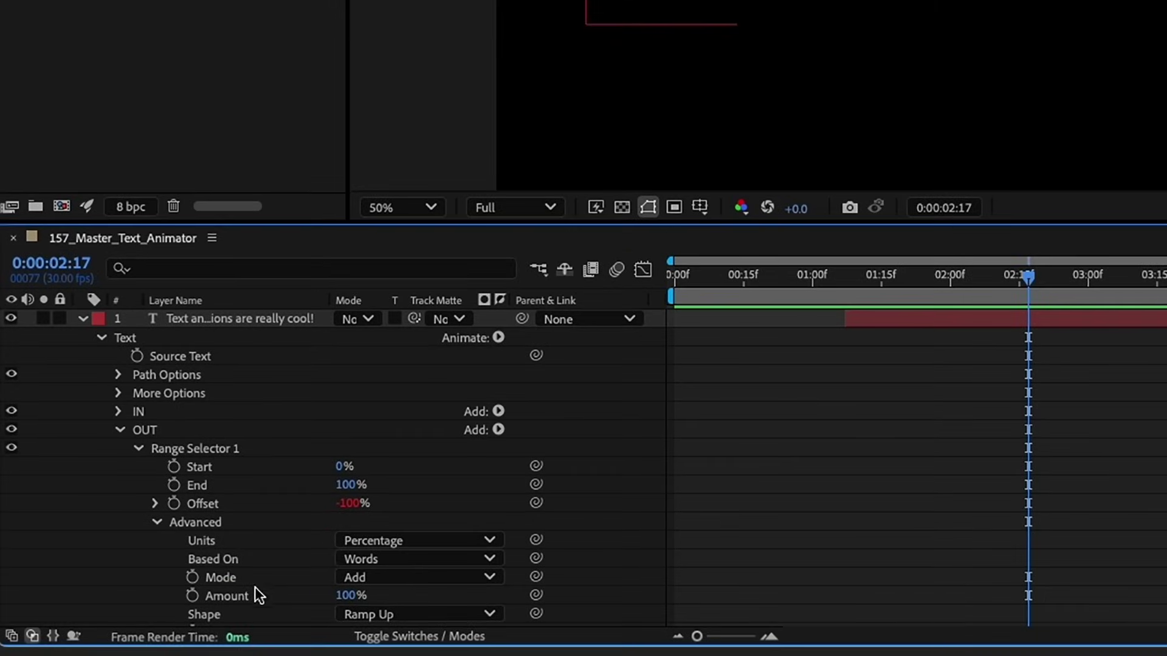
{"action": "scroll", "coordinate": [365, 577], "scroll_direction": "down", "scroll_amount": 3}
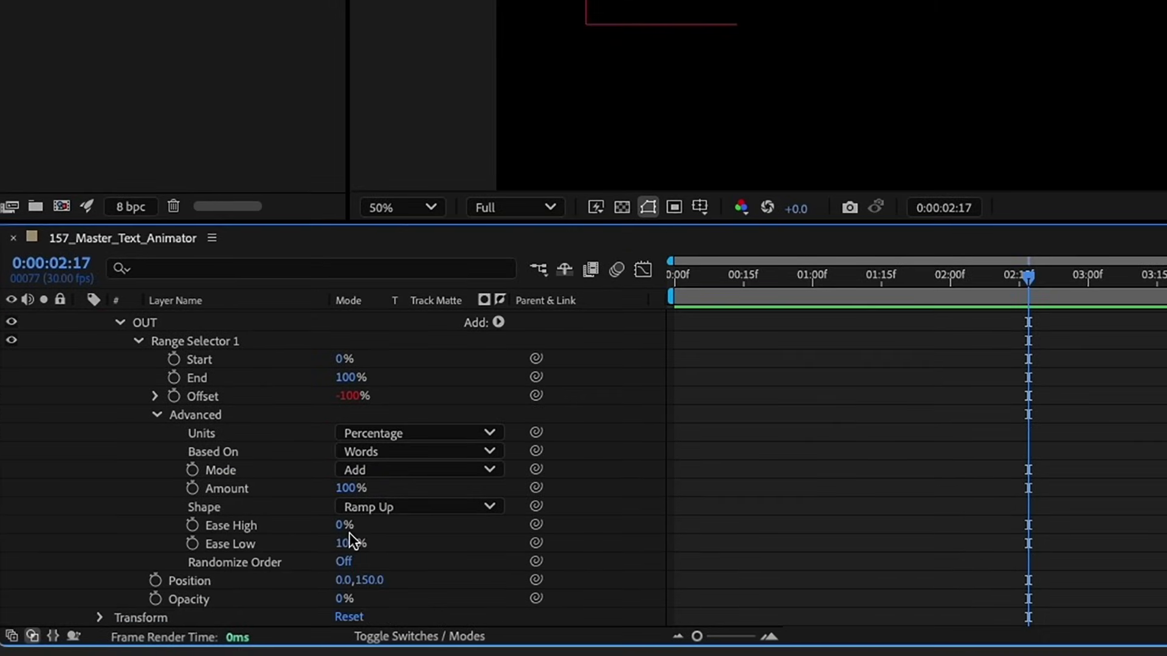
{"action": "left_click", "coordinate": [385, 508]}
{"action": "left_click", "coordinate": [424, 549]}
{"action": "scroll", "coordinate": [846, 359], "scroll_direction": "up", "scroll_amount": 3}
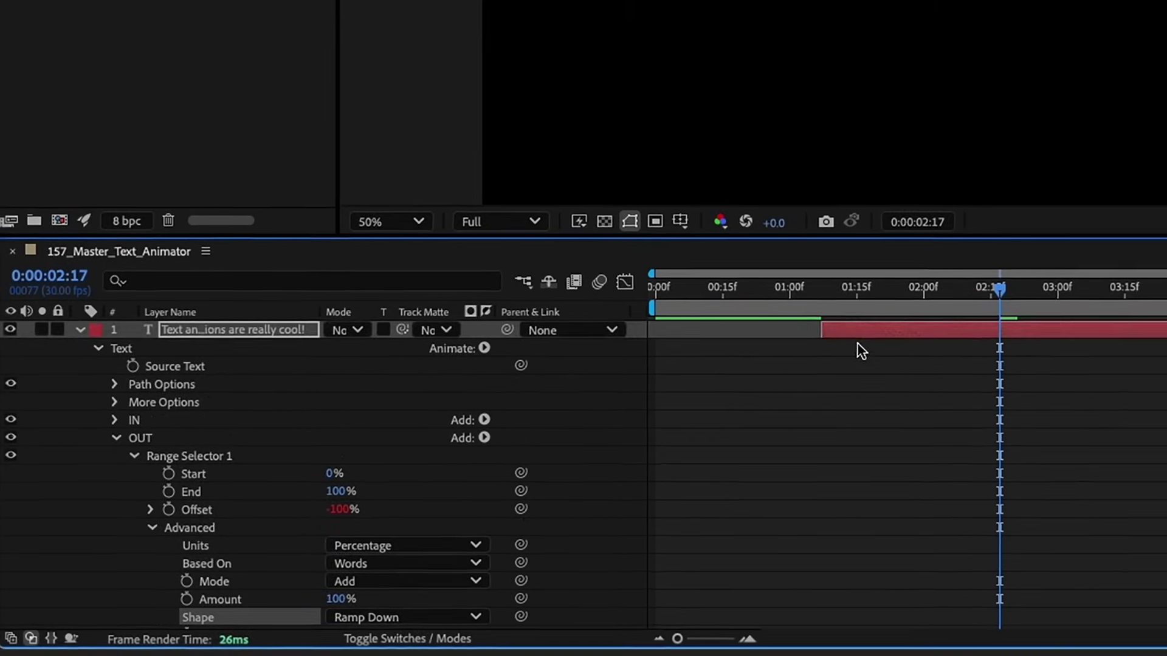
{"action": "left_click", "coordinate": [837, 279]}
{"action": "mouse_move", "coordinate": [689, 359]}
{"action": "left_mouse_down"}
{"action": "mouse_move", "coordinate": [987, 351]}
{"action": "mouse_move", "coordinate": [681, 352]}
{"action": "mouse_move", "coordinate": [819, 351]}
{"action": "mouse_move", "coordinate": [729, 382]}
{"action": "mouse_move", "coordinate": [866, 371]}
{"action": "mouse_move", "coordinate": [699, 368]}
{"action": "left_mouse_up"}
{"action": "key", "text": "space"}
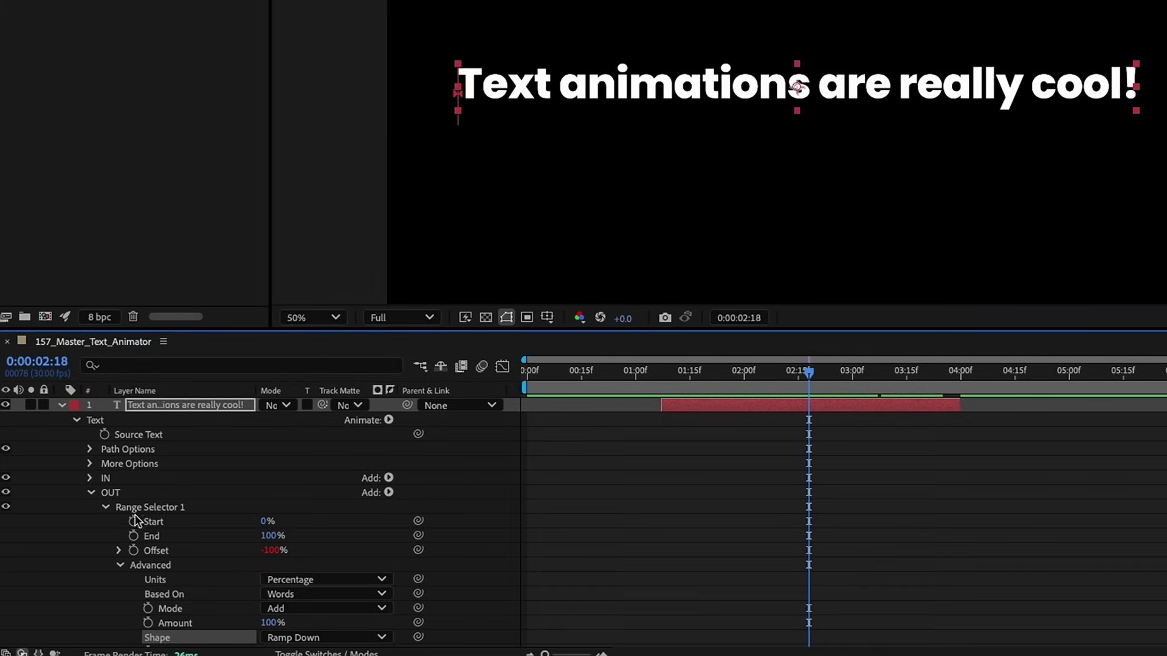
{"action": "left_click", "coordinate": [91, 492]}
Step: Enable per-character 3D and set IN's Position to 0, 0, -1500
{"action": "left_click", "coordinate": [89, 478]}
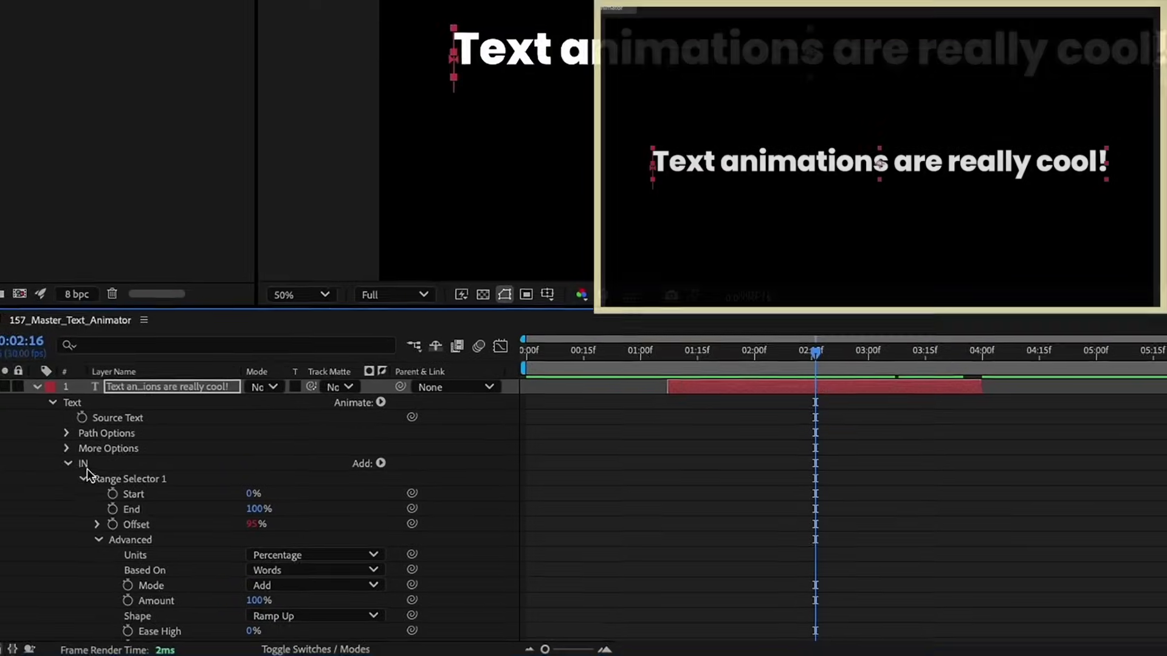
{"action": "left_click", "coordinate": [98, 540]}
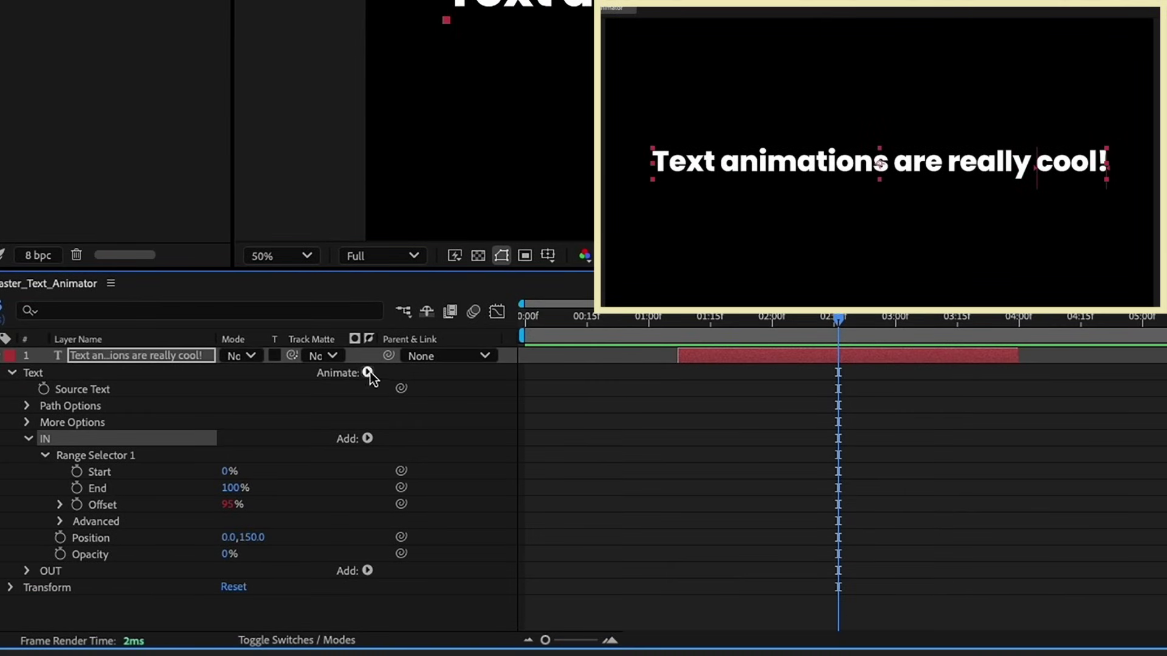
{"action": "left_click", "coordinate": [367, 373]}
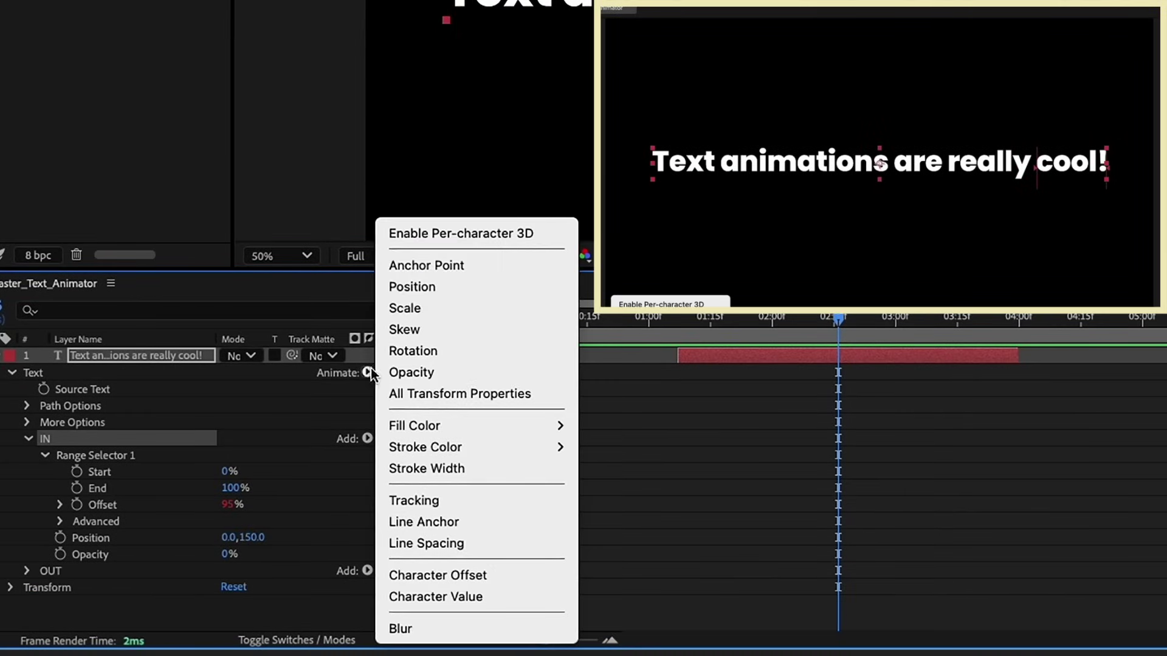
{"action": "left_click", "coordinate": [440, 234]}
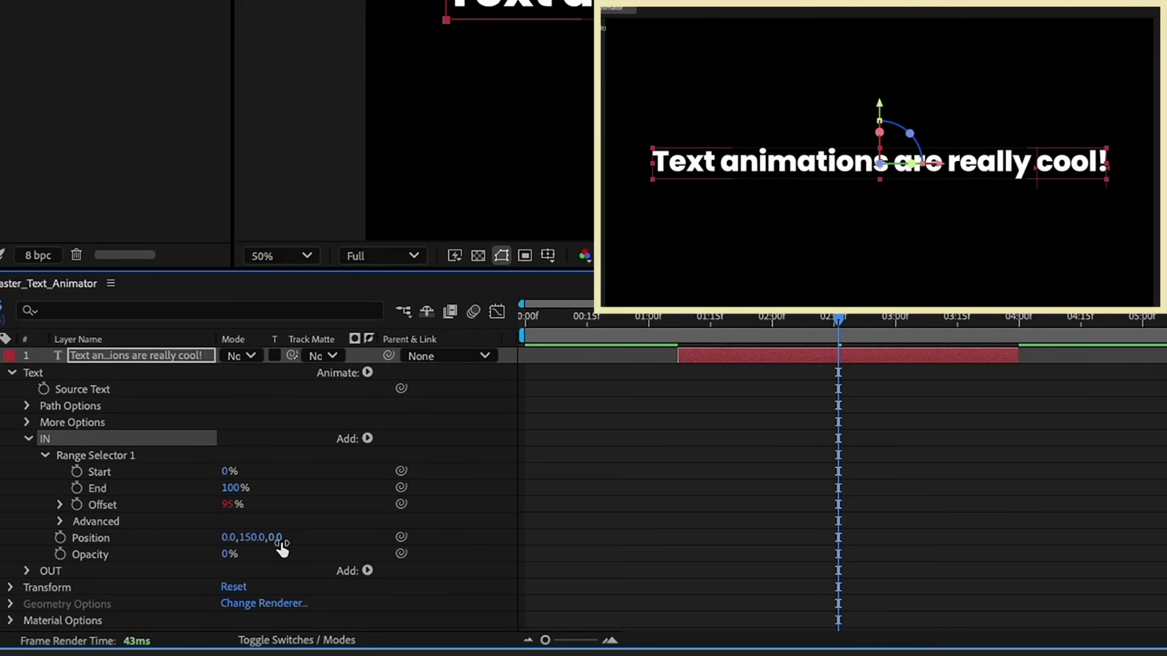
{"action": "left_click", "coordinate": [251, 537]}
{"action": "type", "text": "0"}
{"action": "key", "text": "Return"}
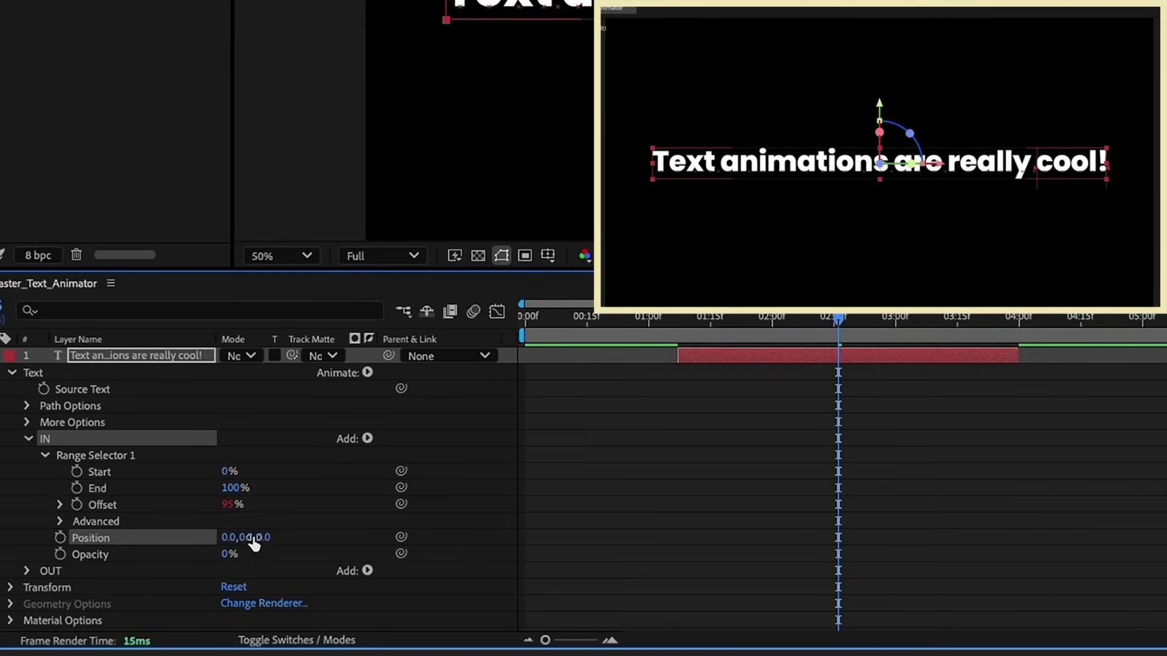
{"action": "left_click", "coordinate": [263, 539]}
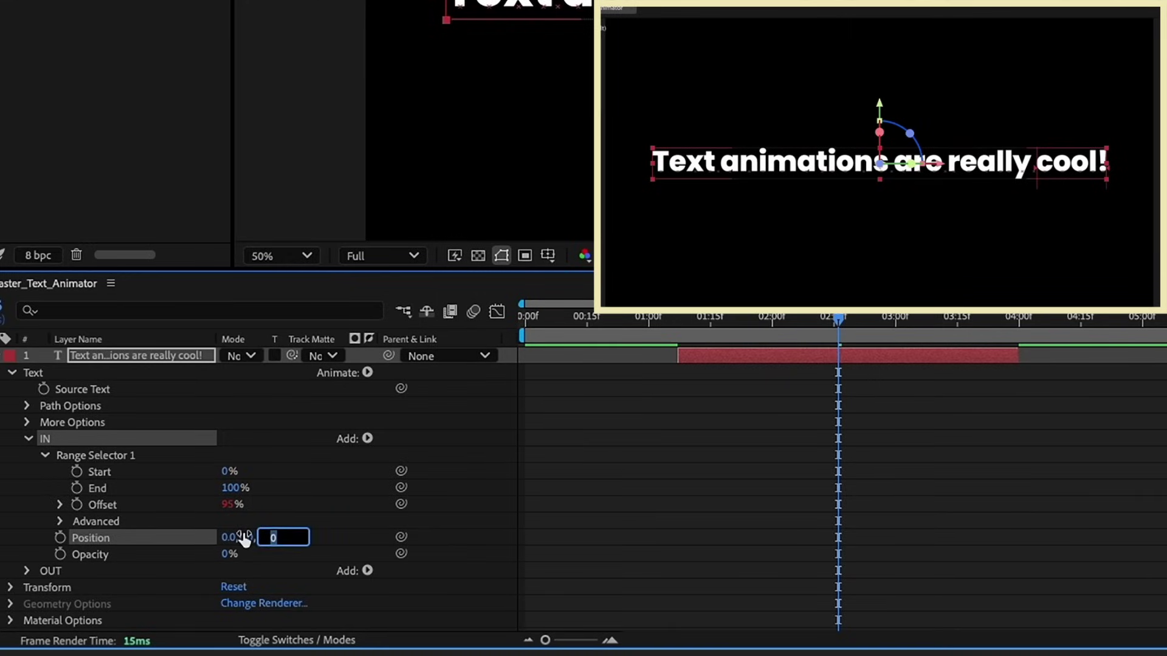
{"action": "type", "text": "-1500"}
Step: Preview the words flying in from depth, starting before the text enters
{"action": "left_click_drag", "start_coordinate": [685, 324], "coordinate": [791, 319]}
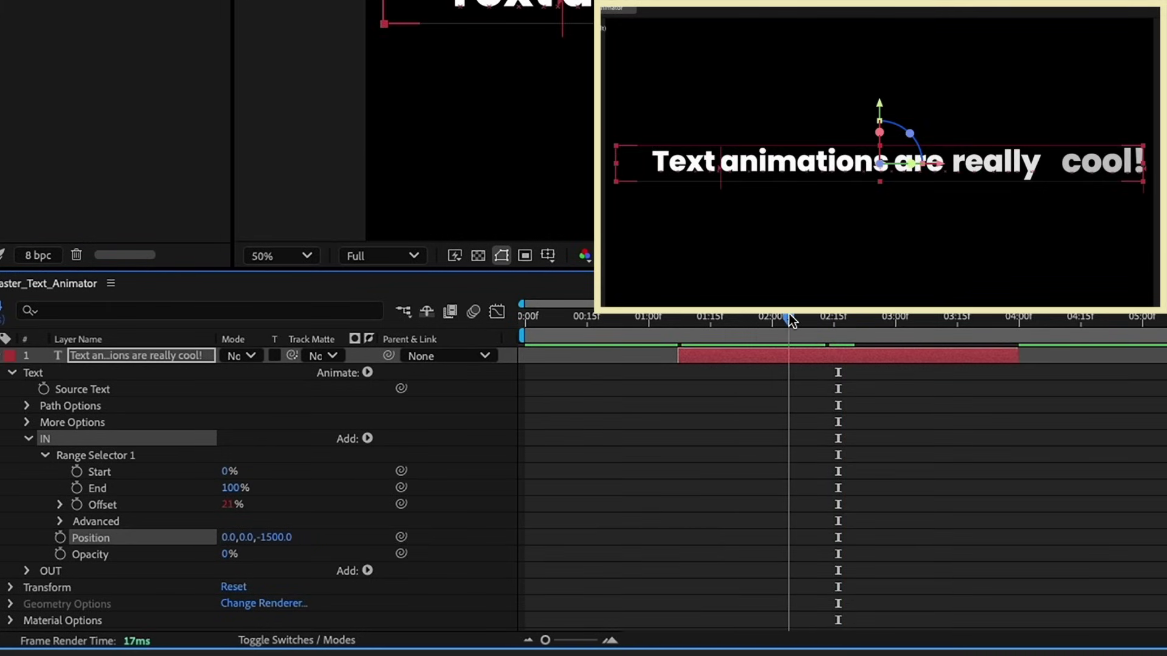
{"action": "left_click", "coordinate": [59, 523]}
{"action": "scroll", "coordinate": [255, 617], "scroll_direction": "down", "scroll_amount": 2}
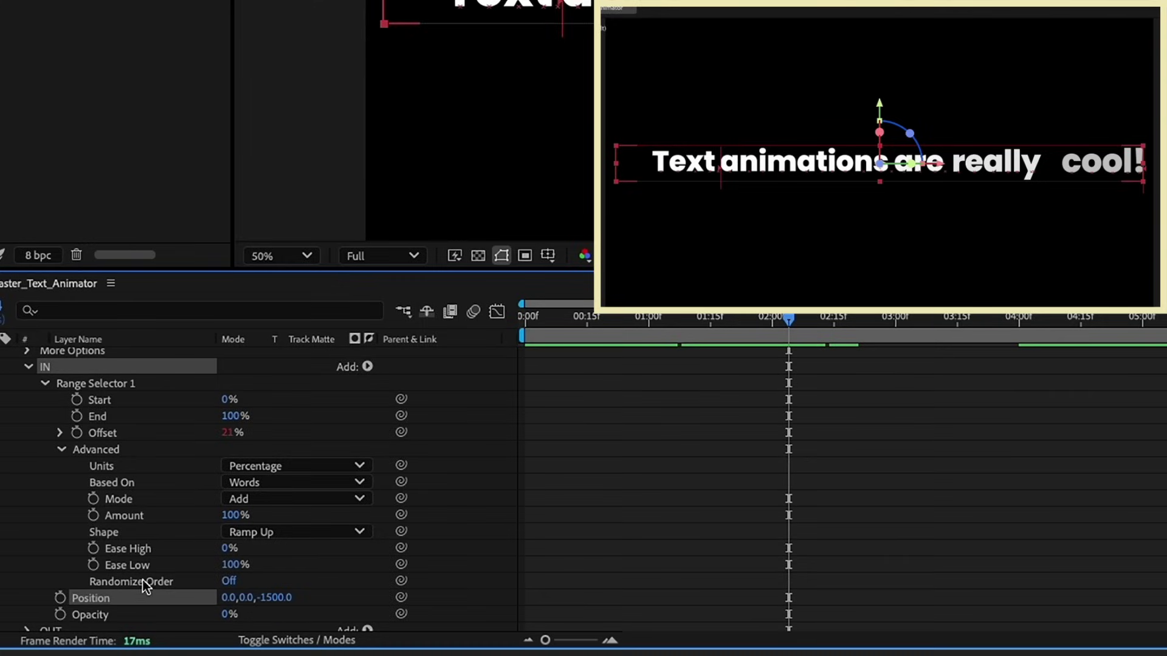
{"action": "scroll", "coordinate": [243, 593], "scroll_direction": "up", "scroll_amount": 2}
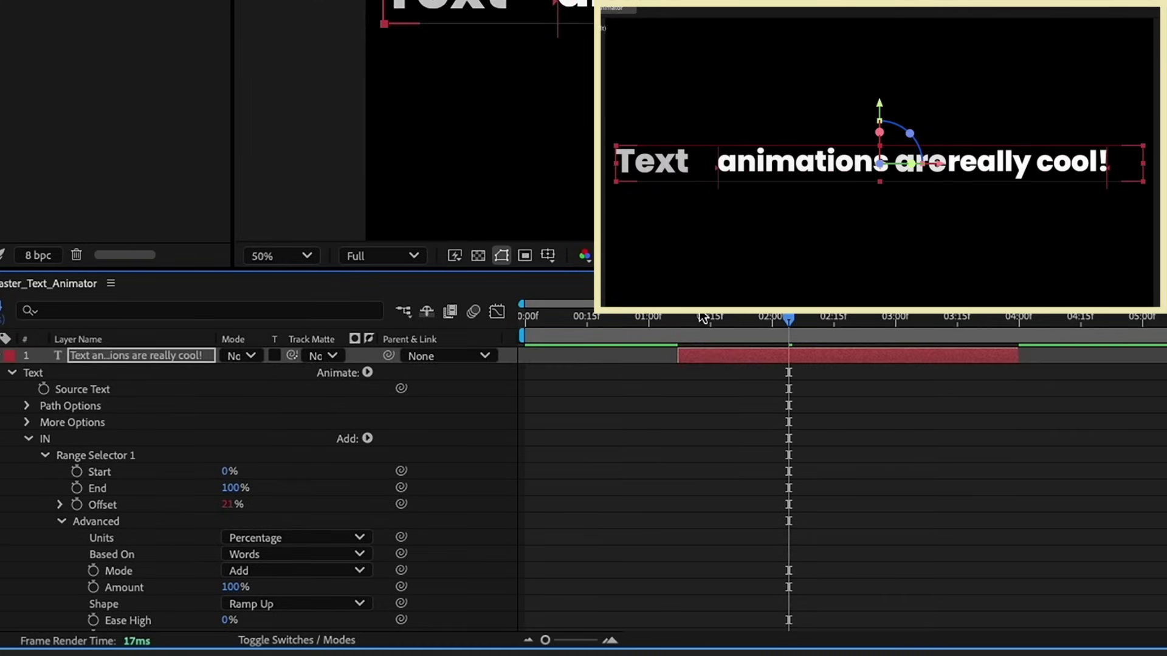
{"action": "left_click", "coordinate": [682, 322]}
{"action": "key", "text": "space"}
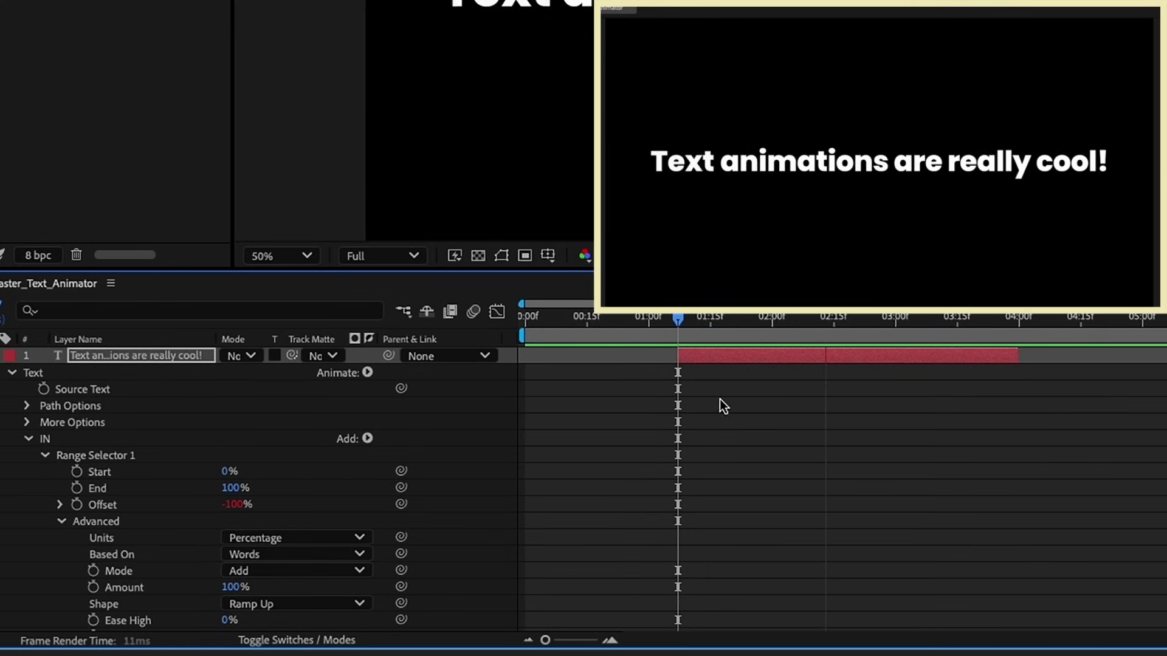
{"action": "key", "text": "space"}
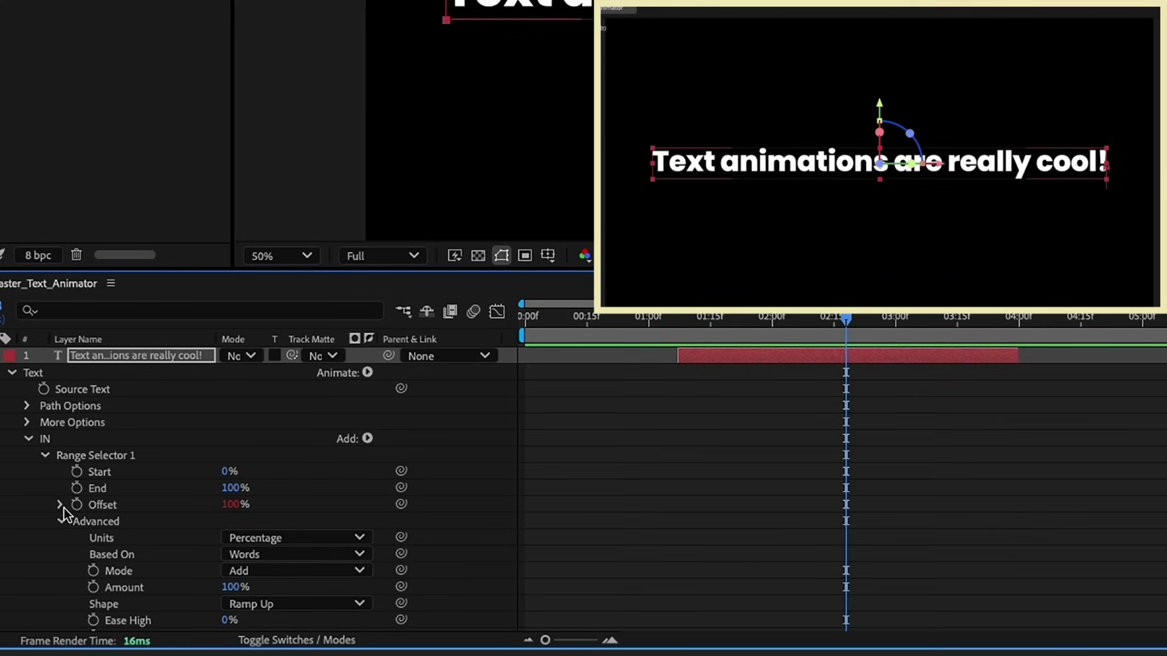
Step: Change IN's Offset expression framesDuration from 40 to 25
{"action": "left_click", "coordinate": [61, 505]}
{"action": "left_click", "coordinate": [657, 526]}
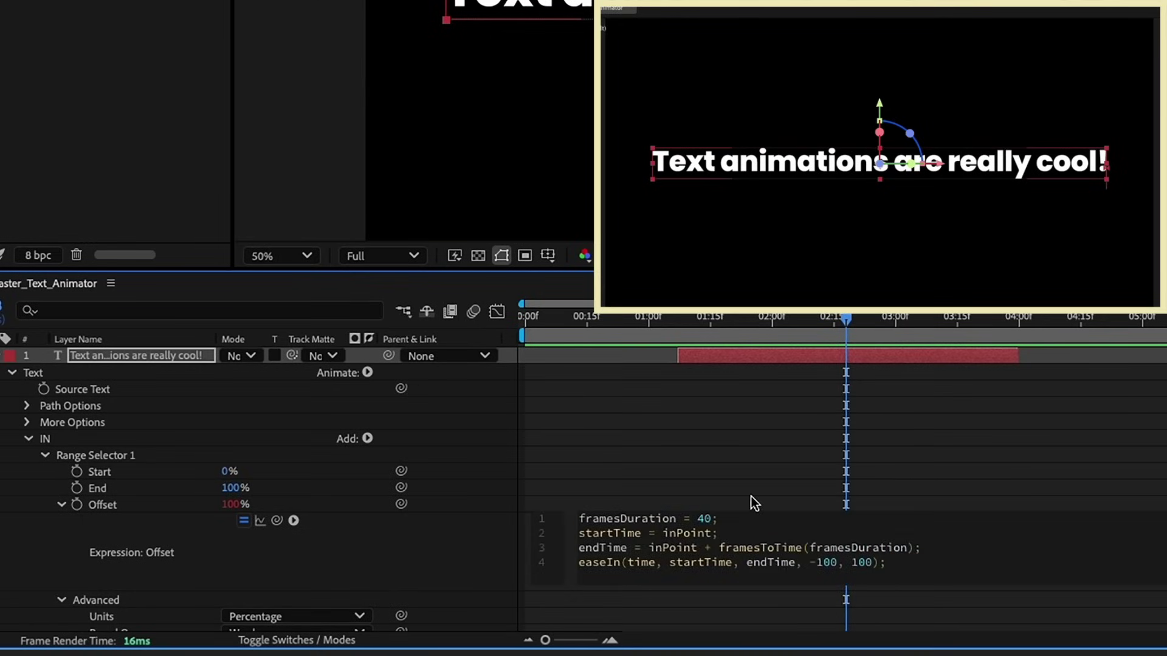
{"action": "key", "text": "BackSpace"}
{"action": "key", "text": "BackSpace"}
{"action": "type", "text": "25"}
{"action": "key", "text": "BackSpace"}
{"action": "left_click", "coordinate": [808, 314]}
{"action": "key", "text": "space"}
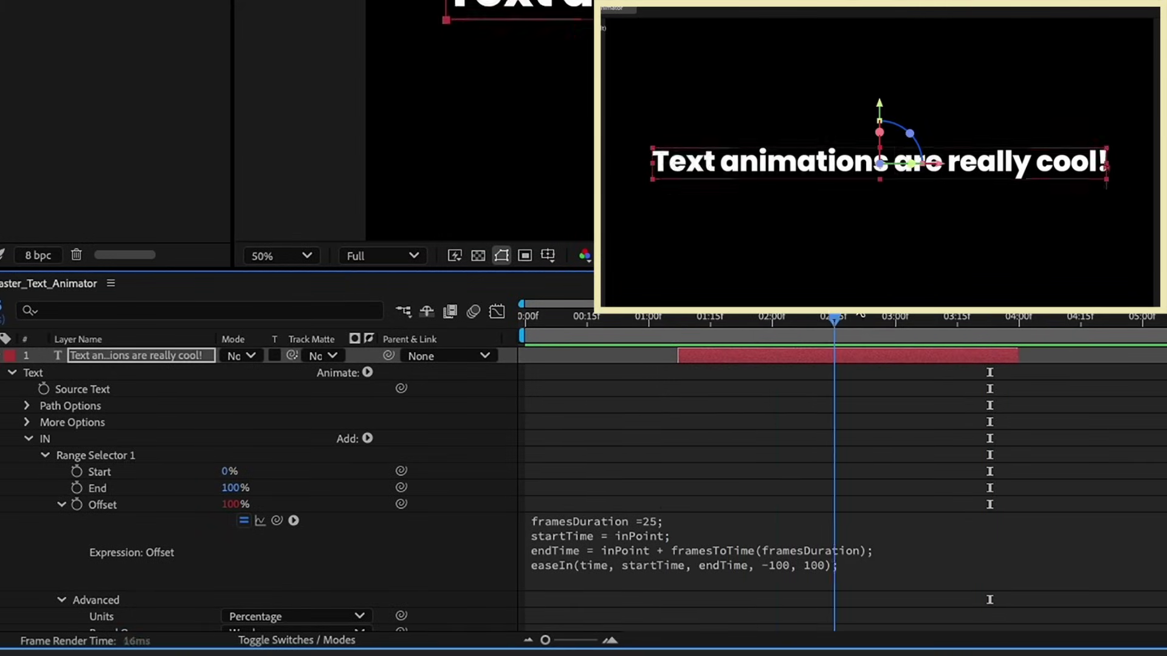
Step: Move from the IN to the OUT animator and set its Position to -150, 0, 0
{"action": "left_click", "coordinate": [61, 504]}
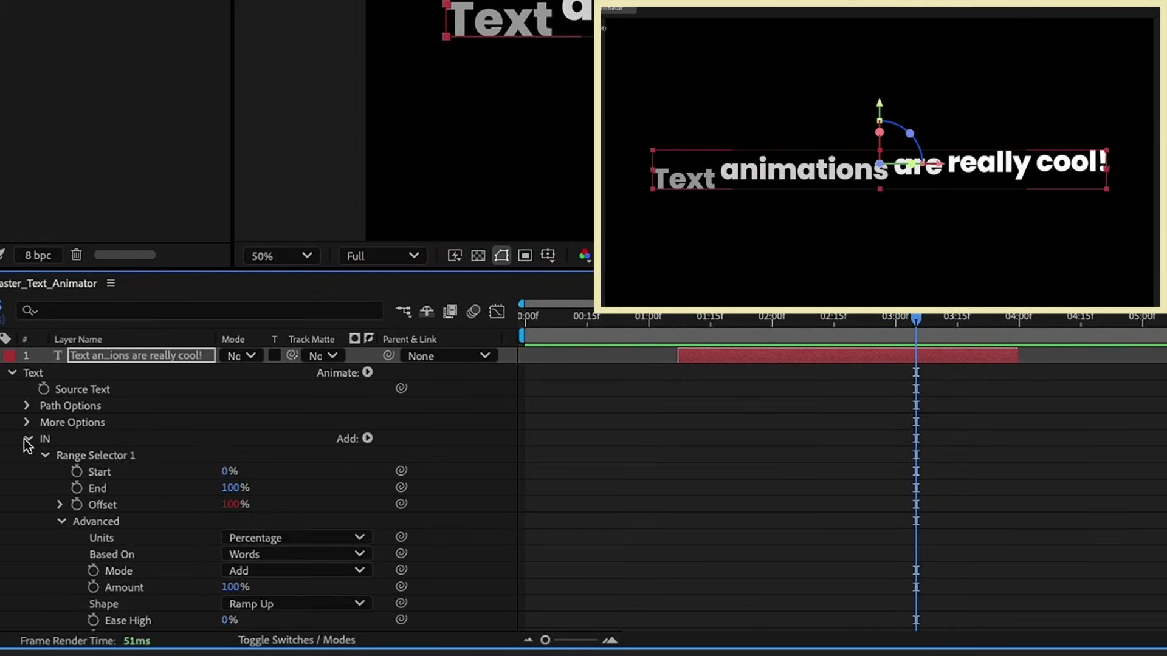
{"action": "left_click", "coordinate": [27, 439]}
{"action": "left_click", "coordinate": [27, 456]}
{"action": "left_click", "coordinate": [60, 538]}
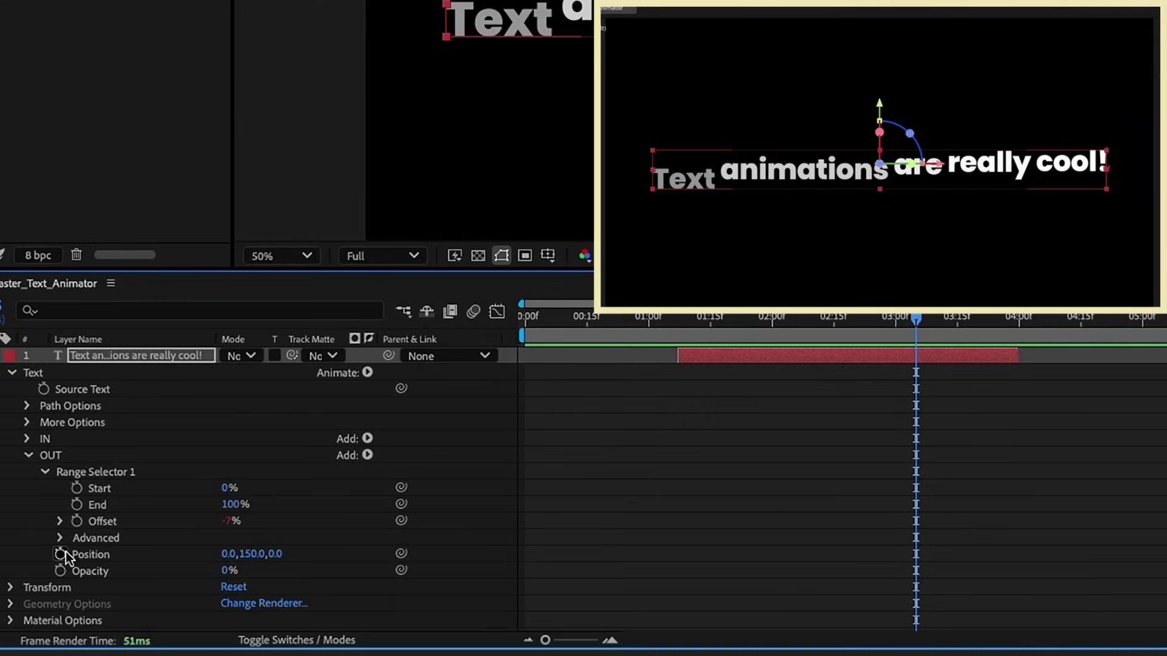
{"action": "left_click", "coordinate": [261, 551]}
{"action": "type", "text": "0"}
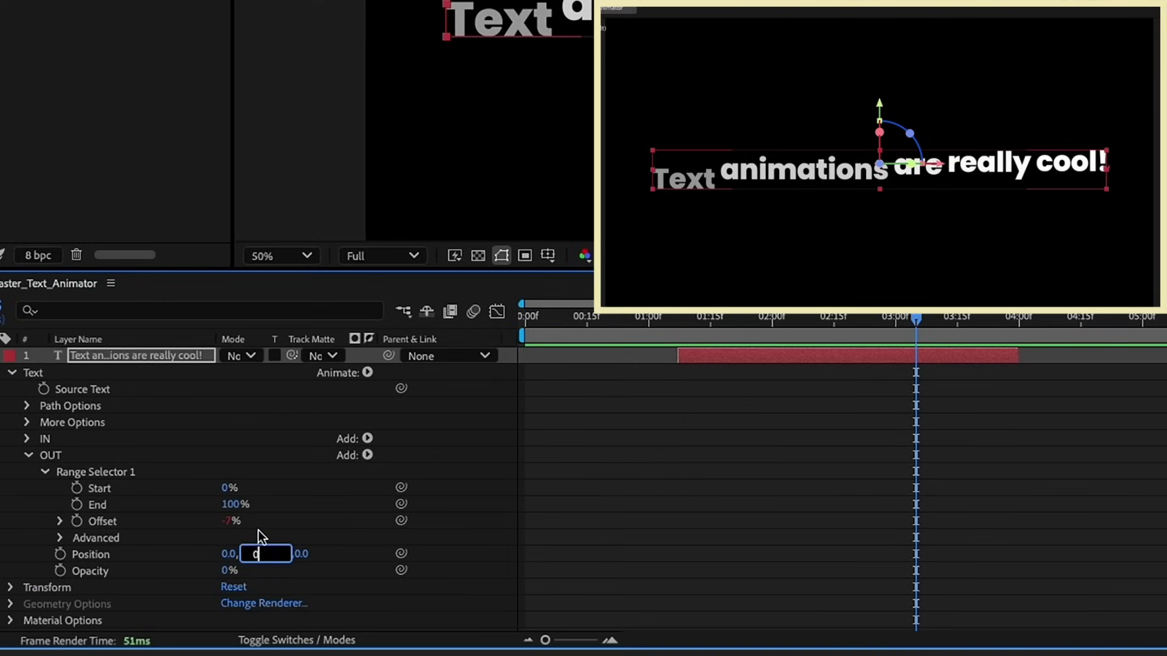
{"action": "left_click", "coordinate": [229, 553]}
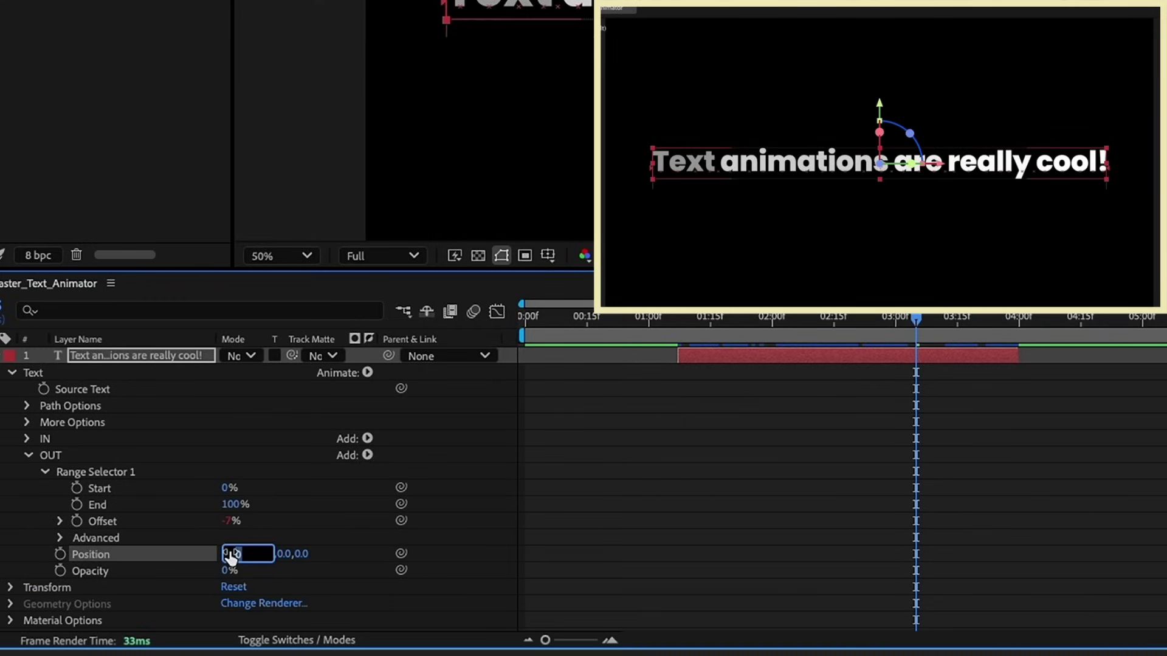
{"action": "type", "text": "-150"}
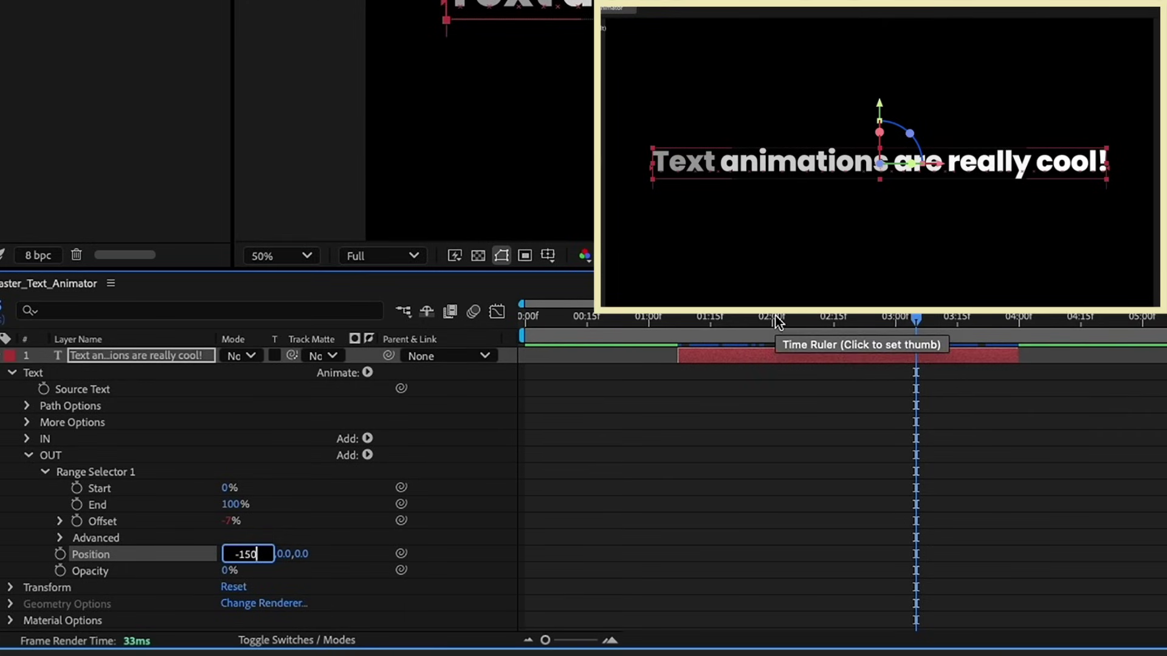
Step: Scrub the timeline to watch the words slide left as they exit
{"action": "left_click_drag", "start_coordinate": [815, 318], "coordinate": [781, 317]}
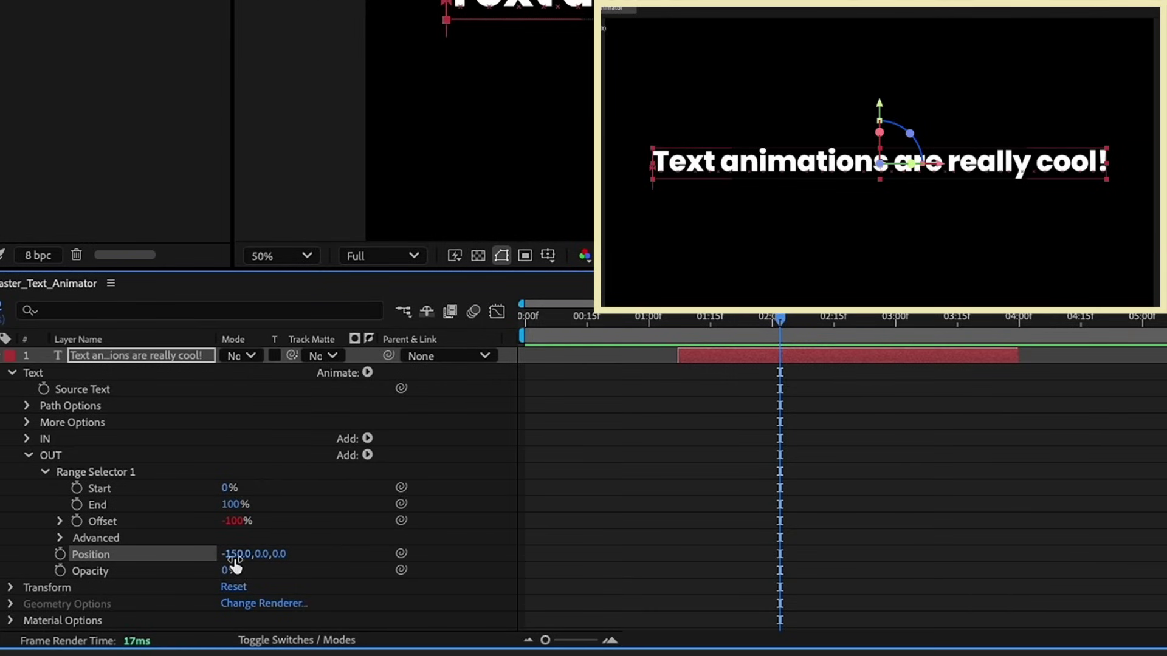
{"action": "left_click_drag", "start_coordinate": [899, 317], "coordinate": [844, 333]}
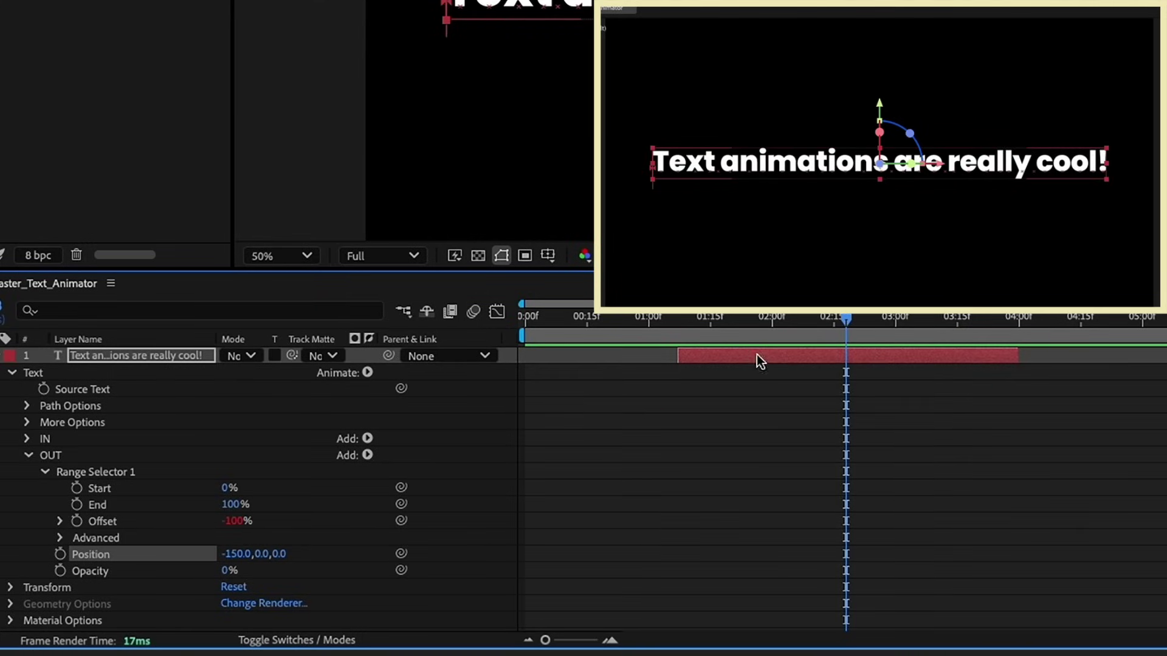
{"action": "left_click_drag", "start_coordinate": [848, 316], "coordinate": [674, 316]}
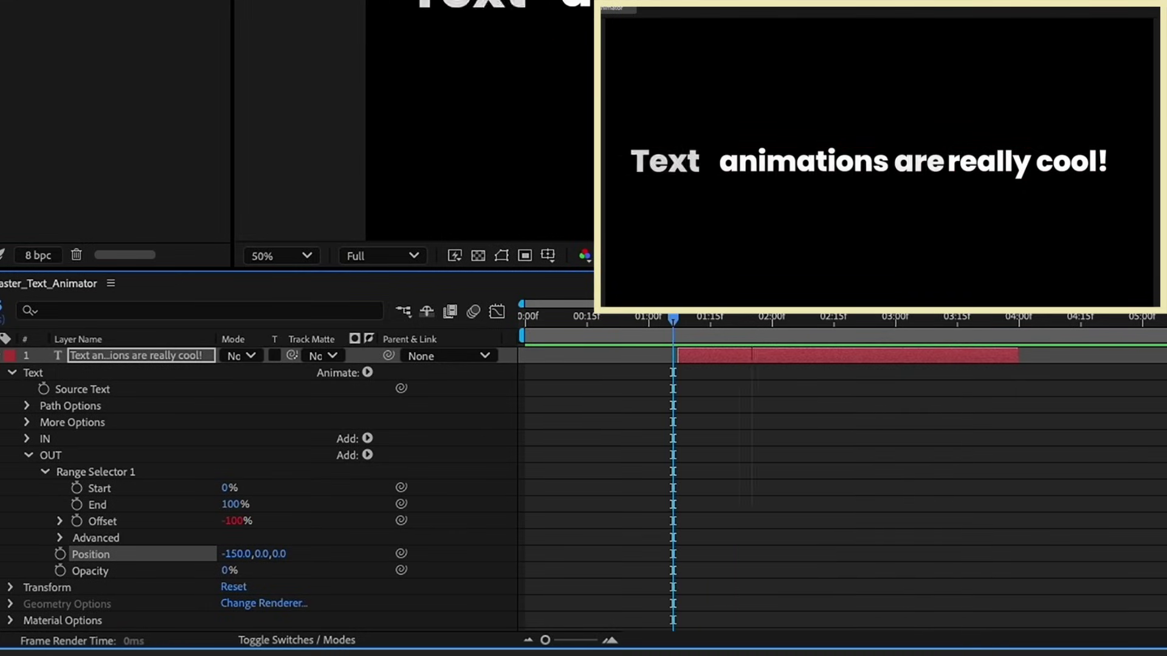
{"action": "left_click", "coordinate": [656, 328]}
Step: Change the OUT Position X to 150 and scrub the timeline to review the rightward exit
{"action": "left_click", "coordinate": [915, 315]}
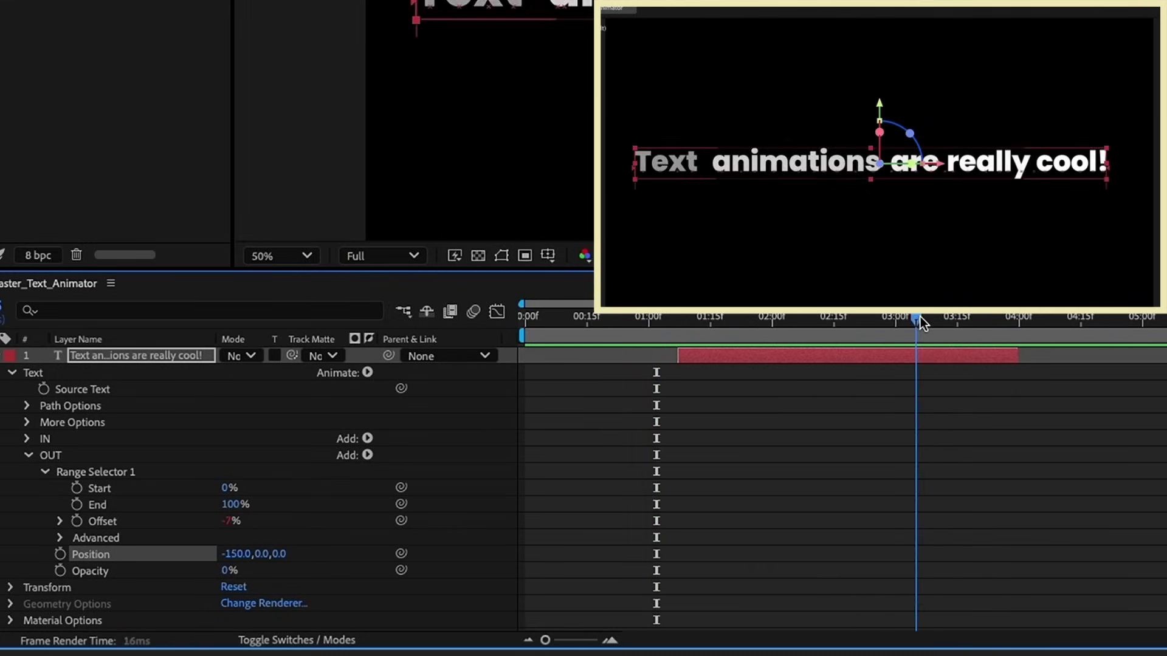
{"action": "key", "text": "space"}
{"action": "left_click", "coordinate": [233, 555]}
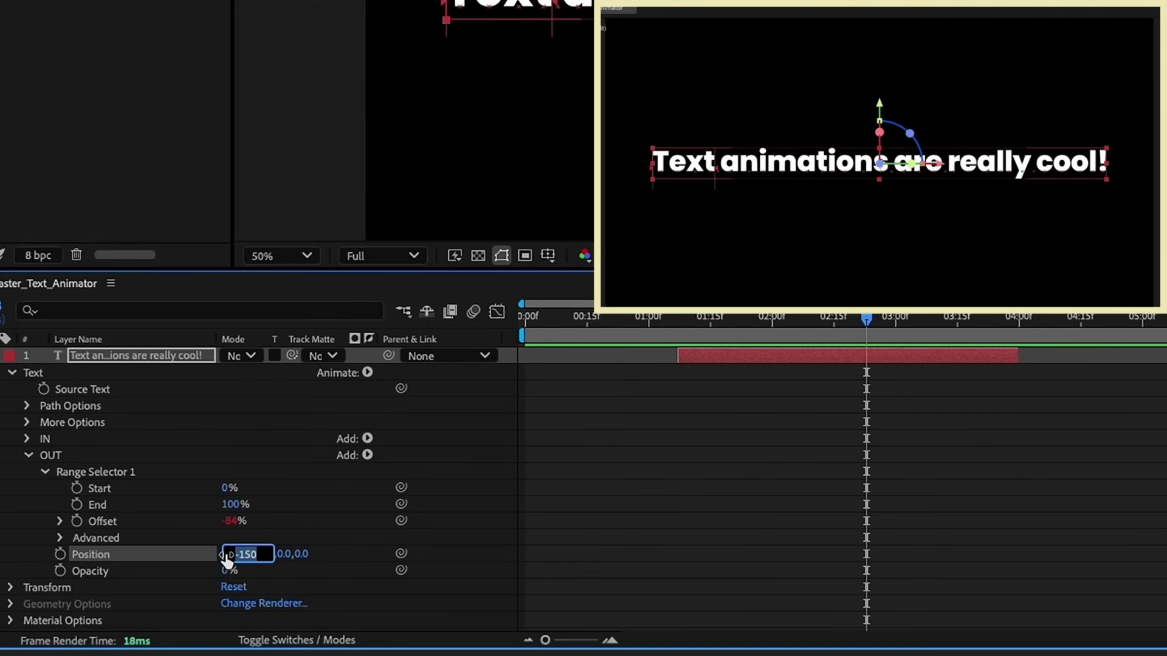
{"action": "type", "text": "15"}
{"action": "key", "text": "Return"}
{"action": "left_click_drag", "start_coordinate": [801, 320], "coordinate": [829, 336]}
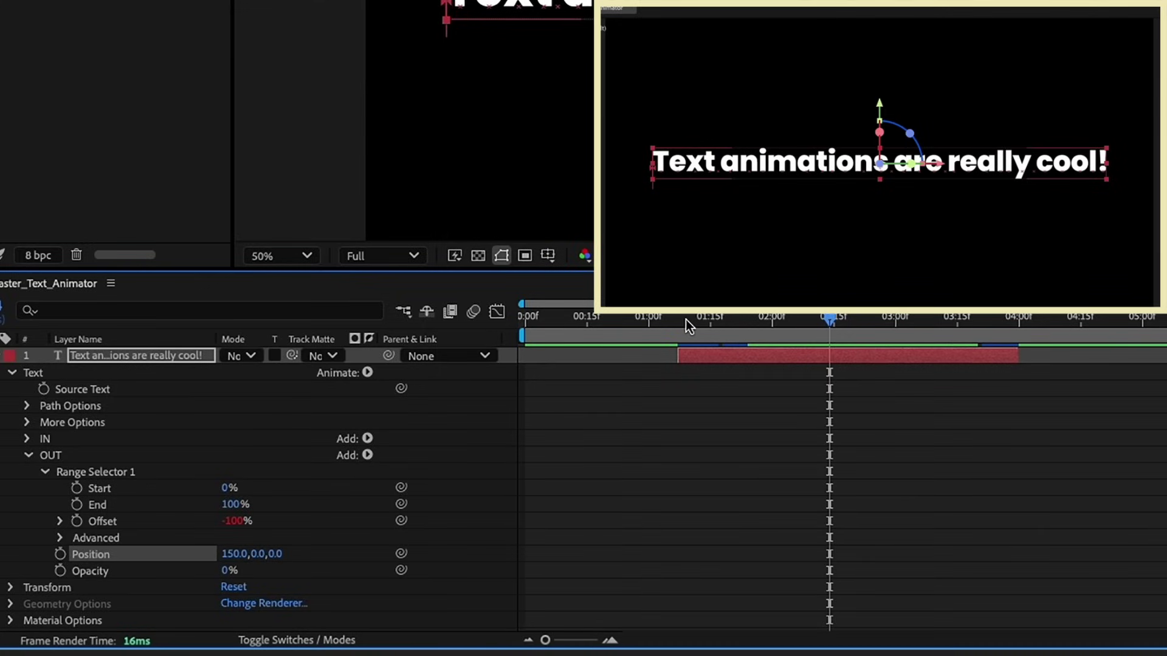
{"action": "left_click_drag", "start_coordinate": [686, 319], "coordinate": [920, 328]}
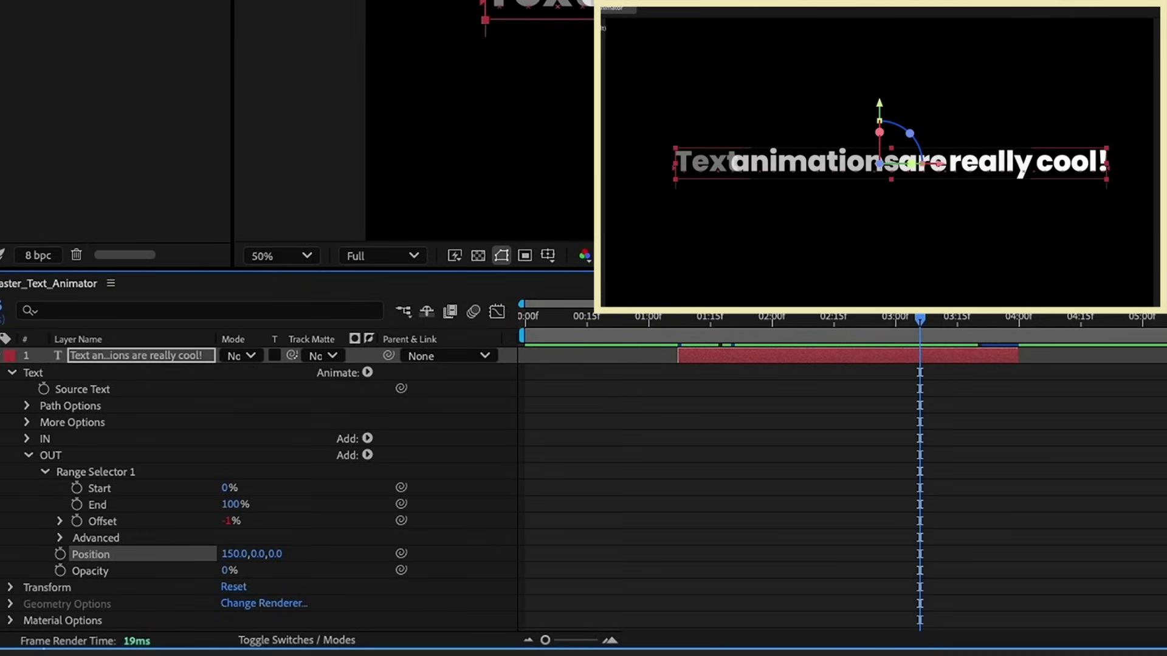
Step: Edit the OUT Offset expression's easeOut to run from 100 to -100
{"action": "left_click", "coordinate": [59, 521]}
{"action": "left_click", "coordinate": [818, 574]}
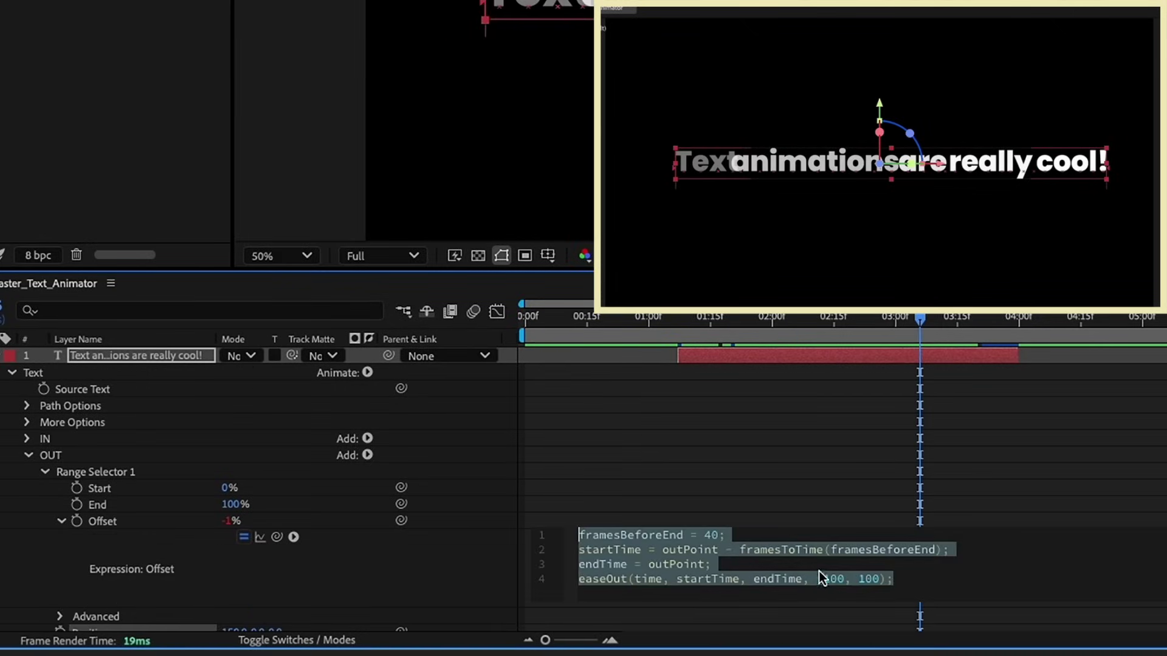
{"action": "left_click", "coordinate": [877, 507]}
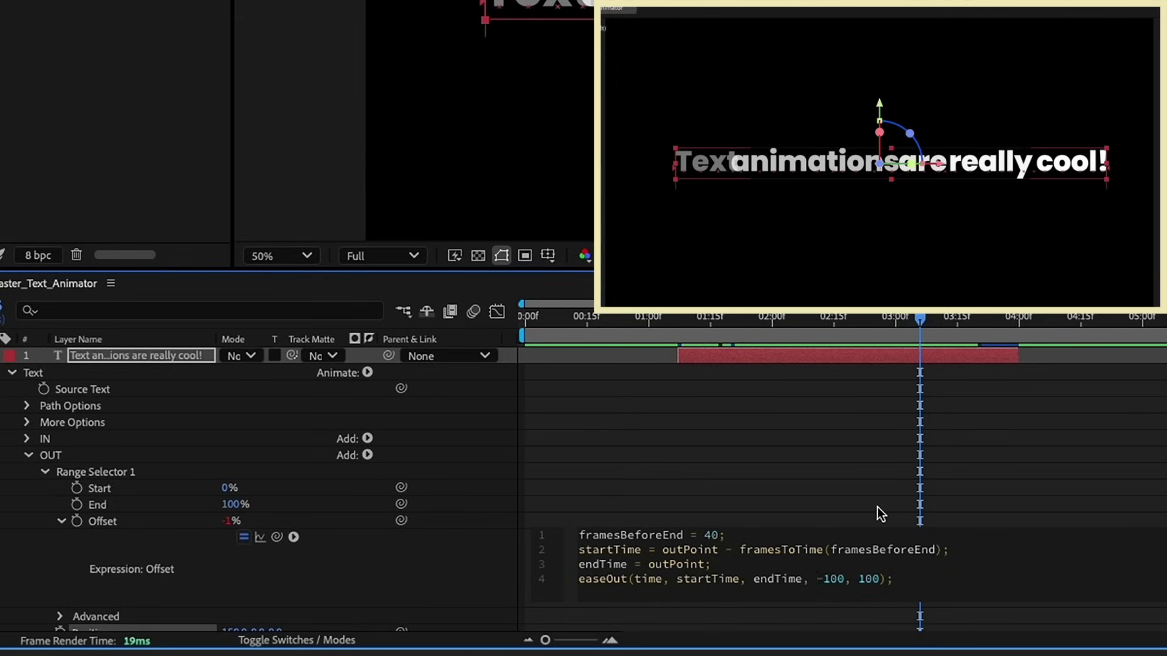
{"action": "key", "text": "BackSpace"}
{"action": "key", "text": "Right"}
{"action": "key", "text": "Right"}
{"action": "key", "text": "Right"}
{"action": "key", "text": "Right"}
{"action": "key", "text": "Right"}
{"action": "type", "text": "-"}
Step: Confirm the OUT selector's Advanced Shape stays Ramp Down and review the exit across time
{"action": "left_click", "coordinate": [60, 521]}
{"action": "left_click", "coordinate": [60, 539]}
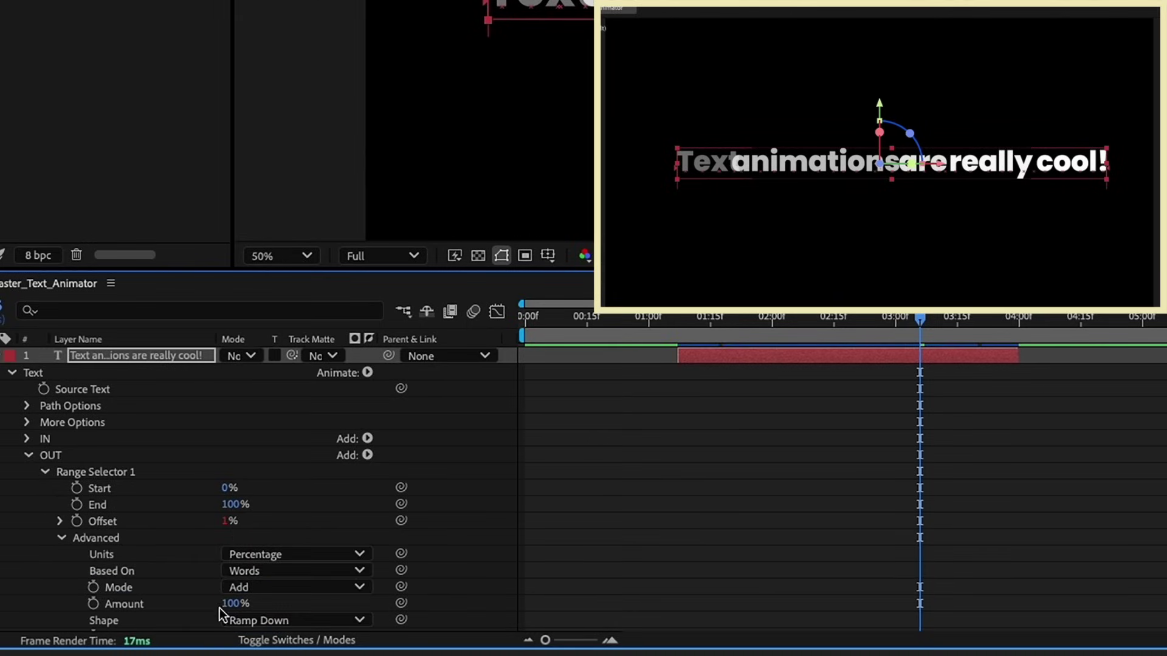
{"action": "scroll", "coordinate": [255, 583], "scroll_direction": "down", "scroll_amount": 4}
{"action": "left_click", "coordinate": [276, 492]}
{"action": "left_click", "coordinate": [270, 532]}
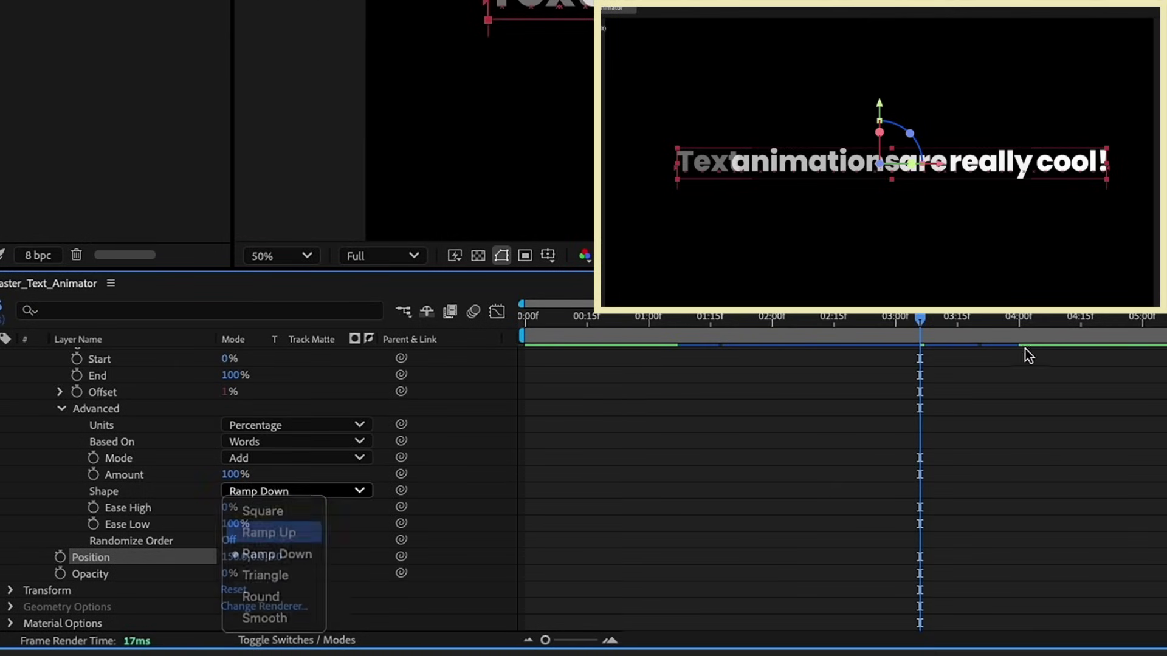
{"action": "left_click_drag", "start_coordinate": [875, 319], "coordinate": [807, 322]}
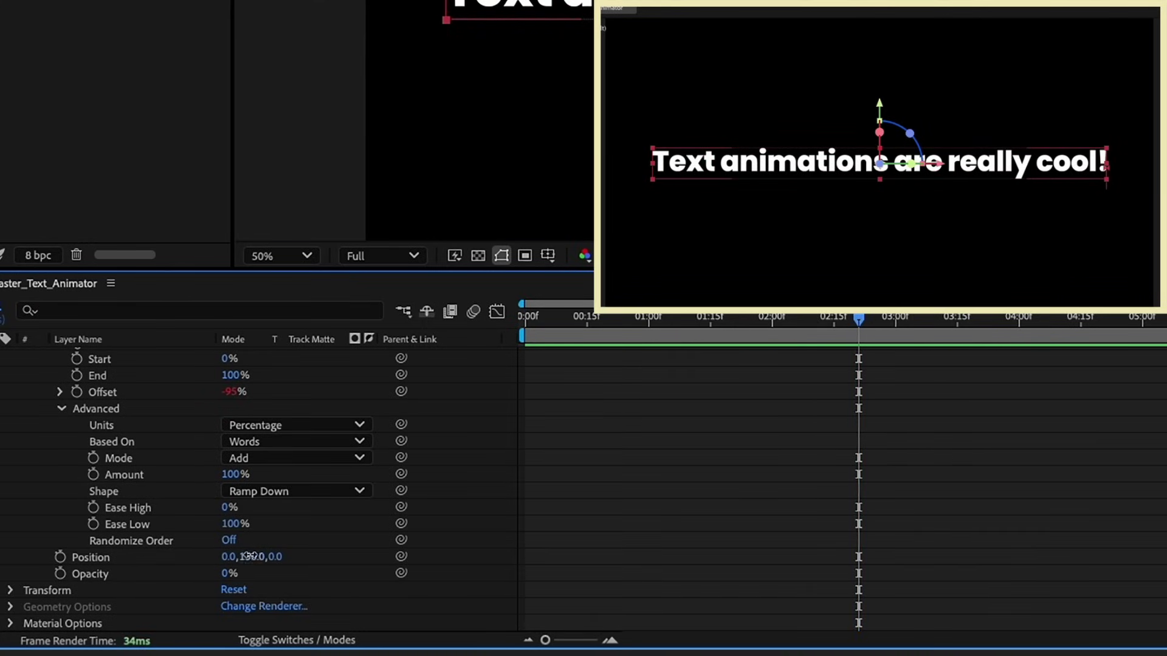
Step: Re-enter the OUT animator's Position as 150, 0, 0
{"action": "left_click", "coordinate": [263, 556]}
{"action": "type", "text": "0"}
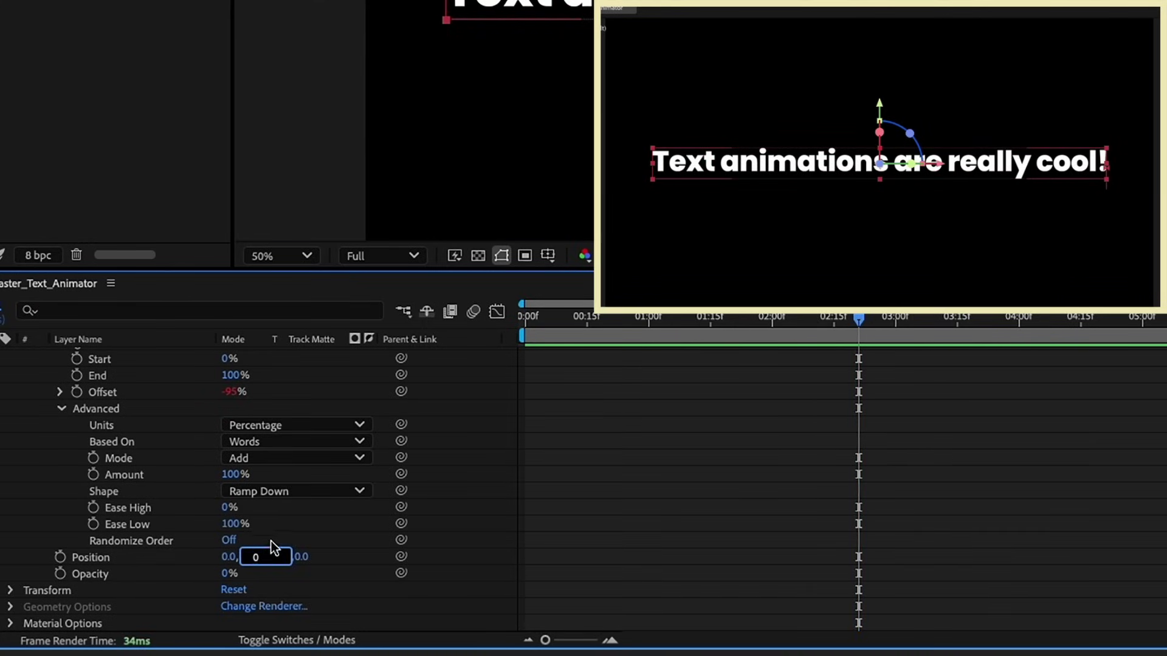
{"action": "key", "text": "Return"}
{"action": "left_click", "coordinate": [229, 557]}
{"action": "type", "text": "150"}
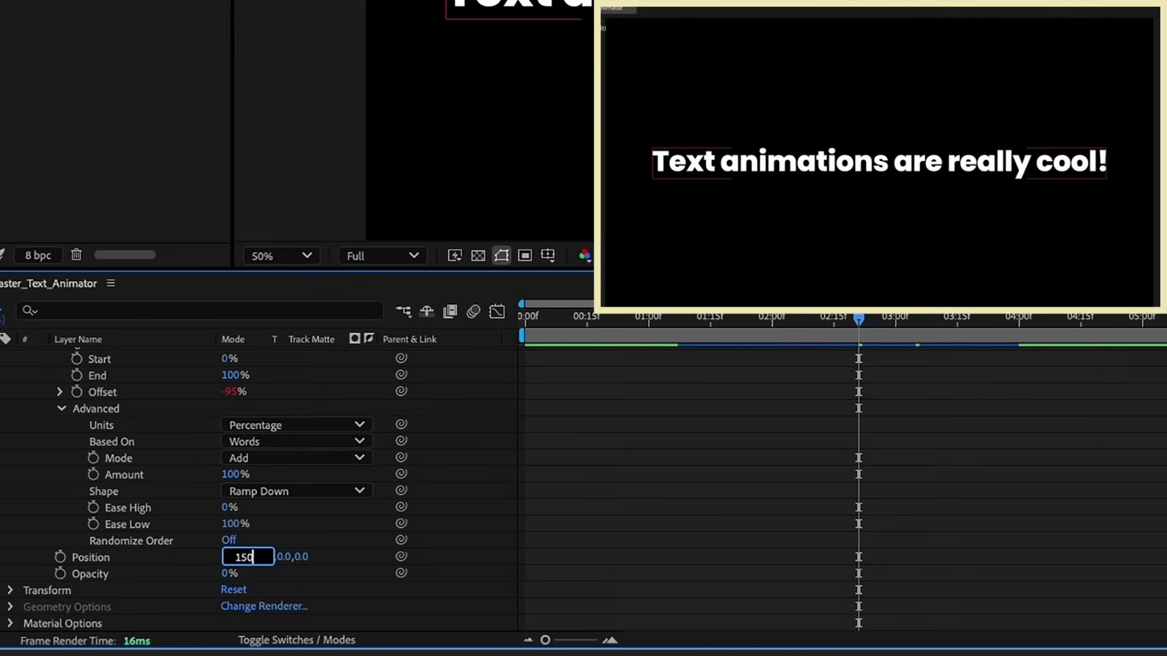
{"action": "key", "text": "Return"}
Step: Switch the OUT animator's range Shape to Ramp Up and preview the text animation
{"action": "left_click", "coordinate": [60, 392]}
{"action": "left_click", "coordinate": [776, 457]}
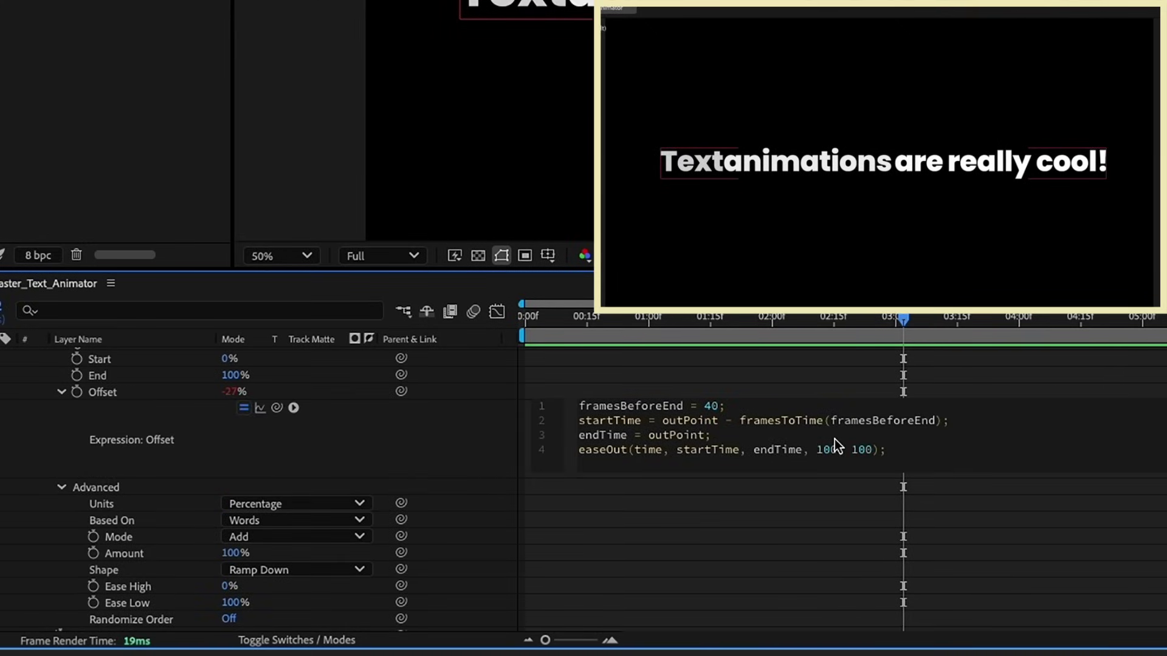
{"action": "left_click", "coordinate": [261, 570]}
{"action": "left_click", "coordinate": [270, 544]}
{"action": "scroll", "coordinate": [873, 371], "scroll_direction": "up", "scroll_amount": 4}
{"action": "mouse_move", "coordinate": [904, 319]}
{"action": "left_mouse_down"}
{"action": "mouse_move", "coordinate": [620, 317]}
{"action": "mouse_move", "coordinate": [898, 319]}
{"action": "left_mouse_up"}
{"action": "left_click_drag", "start_coordinate": [717, 322], "coordinate": [846, 320]}
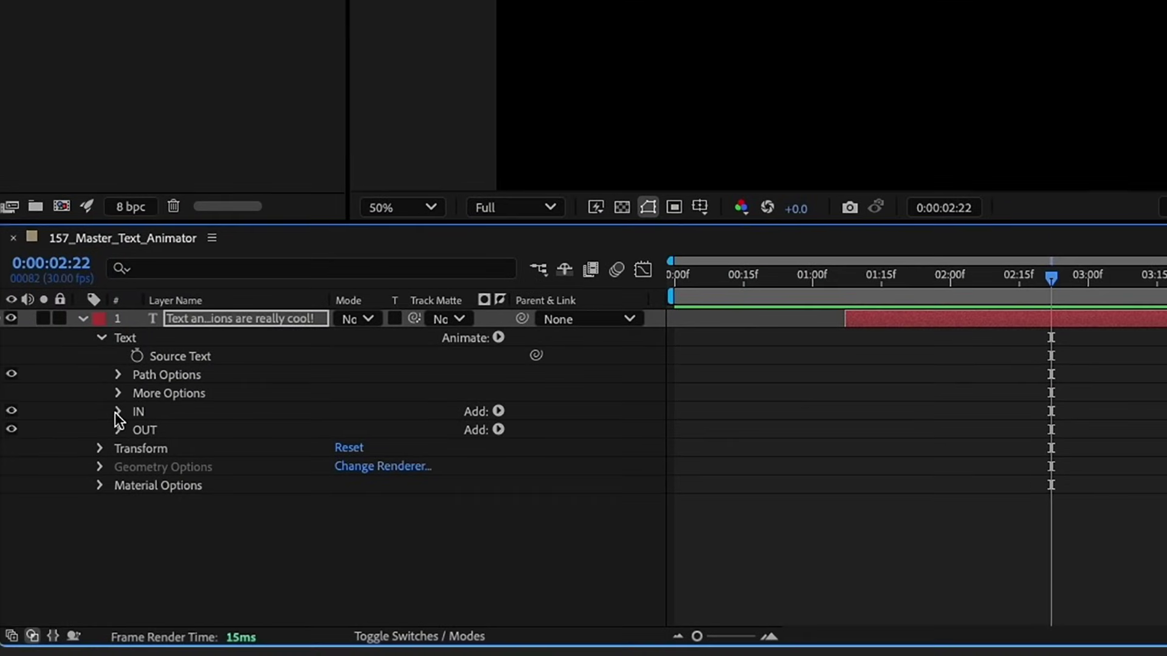
Step: Expand the text layer's Text group and select the IN and OUT animators together
{"action": "left_click", "coordinate": [126, 339]}
{"action": "left_click", "coordinate": [101, 338]}
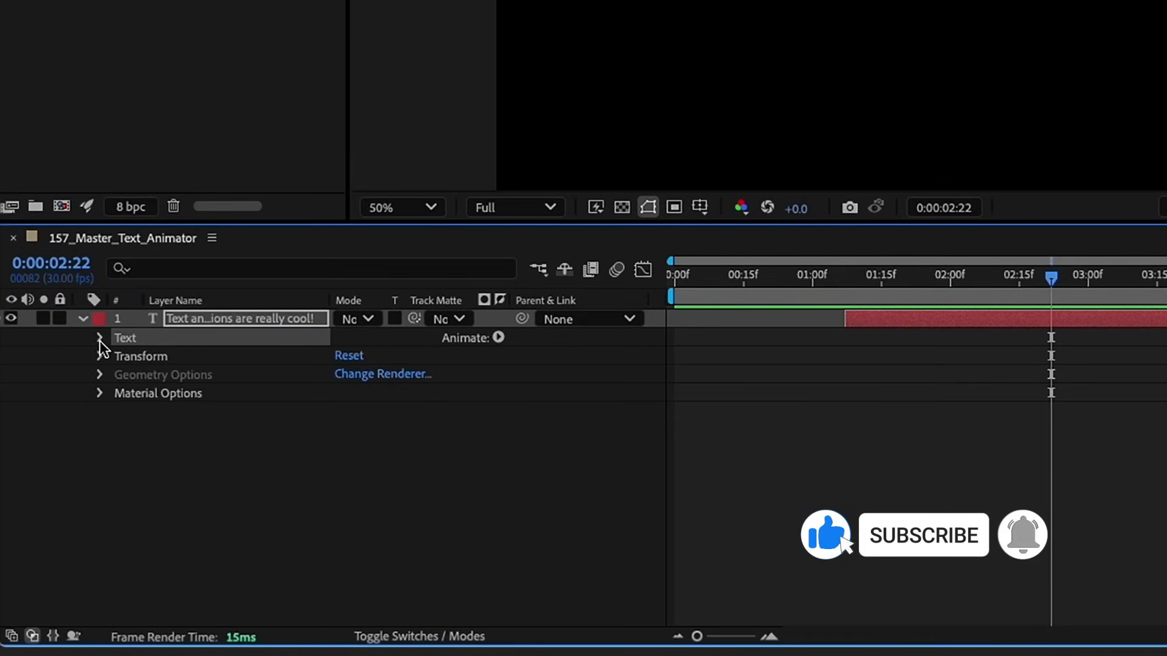
{"action": "left_click", "coordinate": [101, 338]}
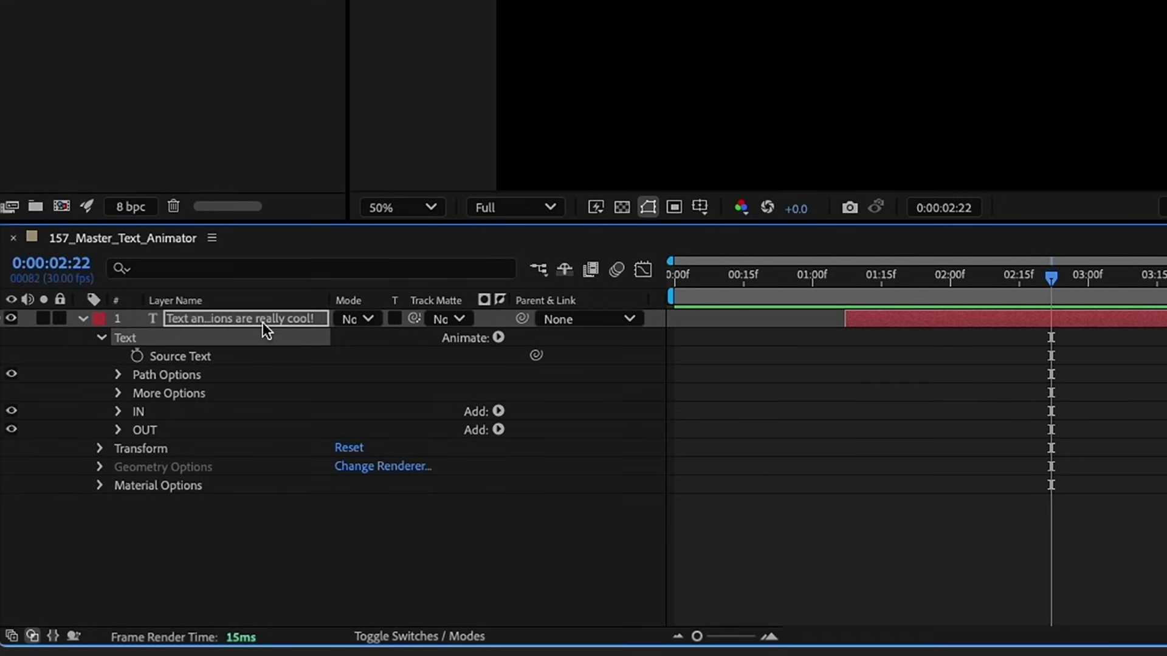
{"action": "left_click", "coordinate": [241, 319]}
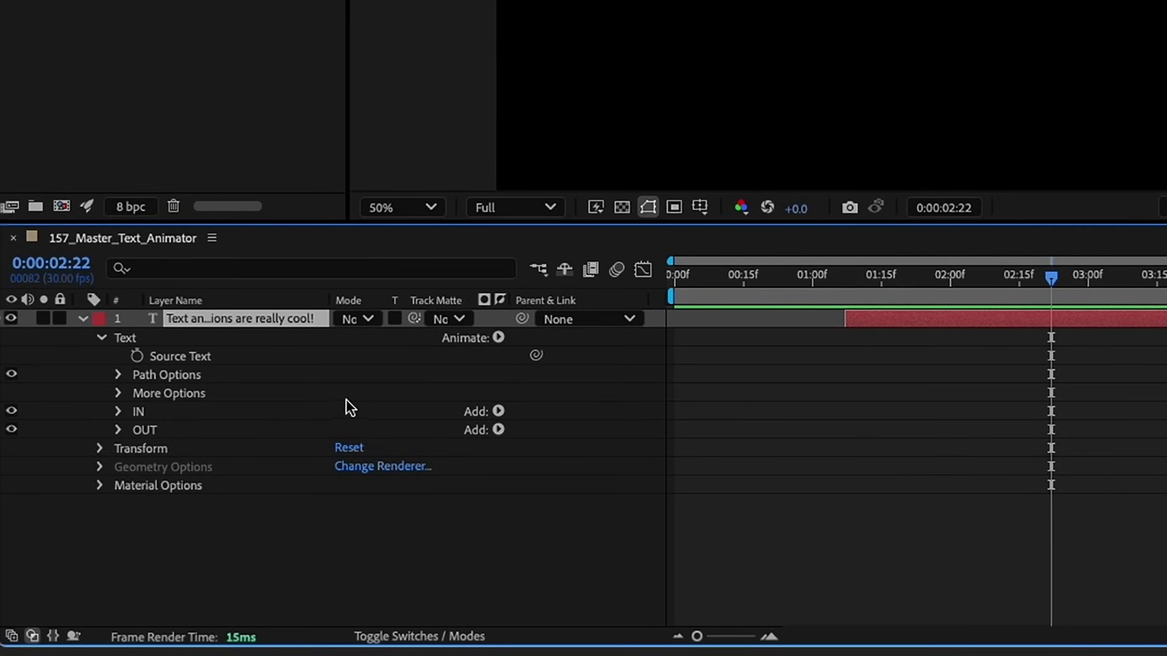
{"action": "left_click", "coordinate": [143, 416]}
{"action": "left_click", "coordinate": [154, 429], "text": "shift"}
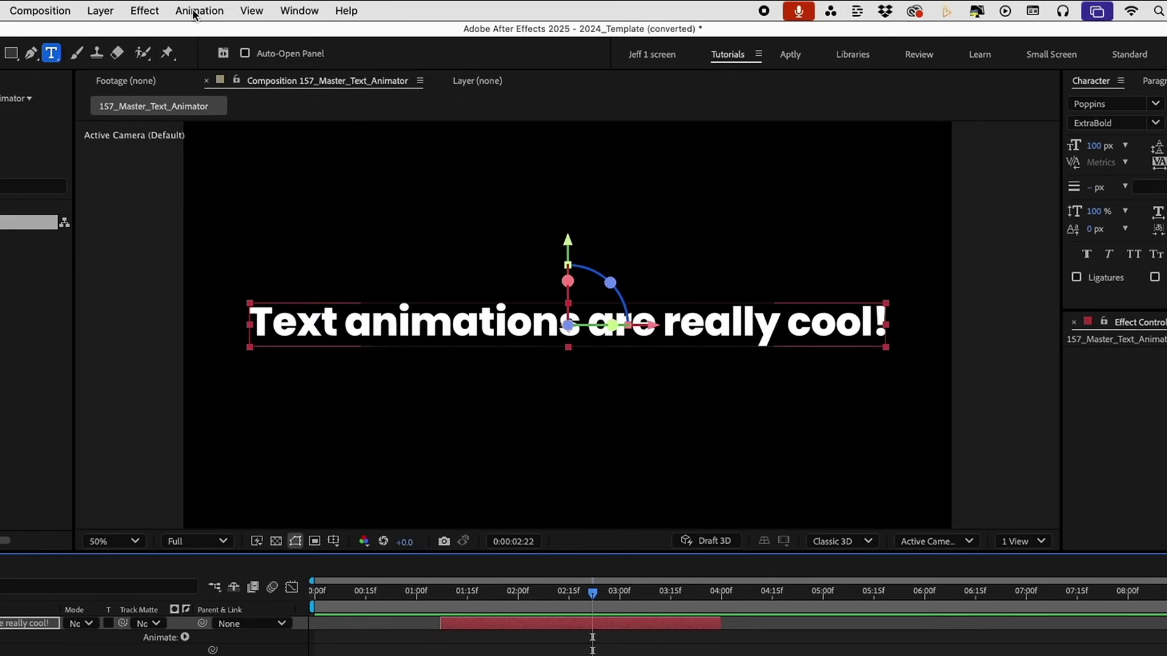
Step: Save the animators as a preset in Adobe > After Effects 2025 > User Presets > 7 Minute AE
{"action": "left_click", "coordinate": [200, 10]}
{"action": "left_click", "coordinate": [341, 92]}
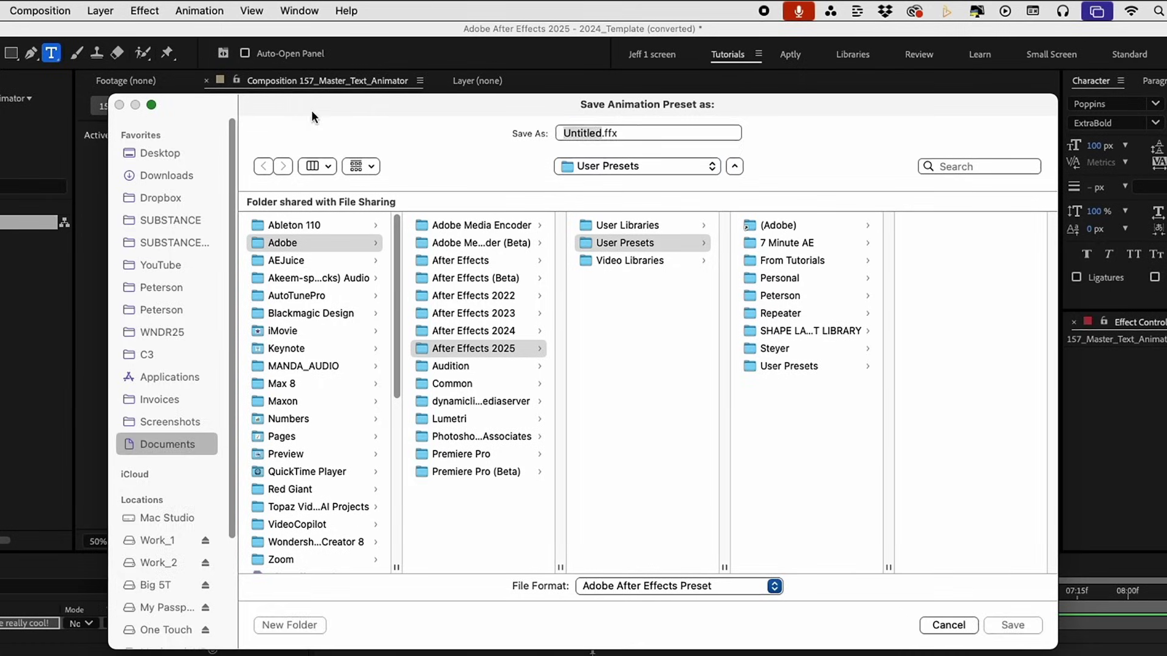
{"action": "left_click", "coordinate": [307, 243]}
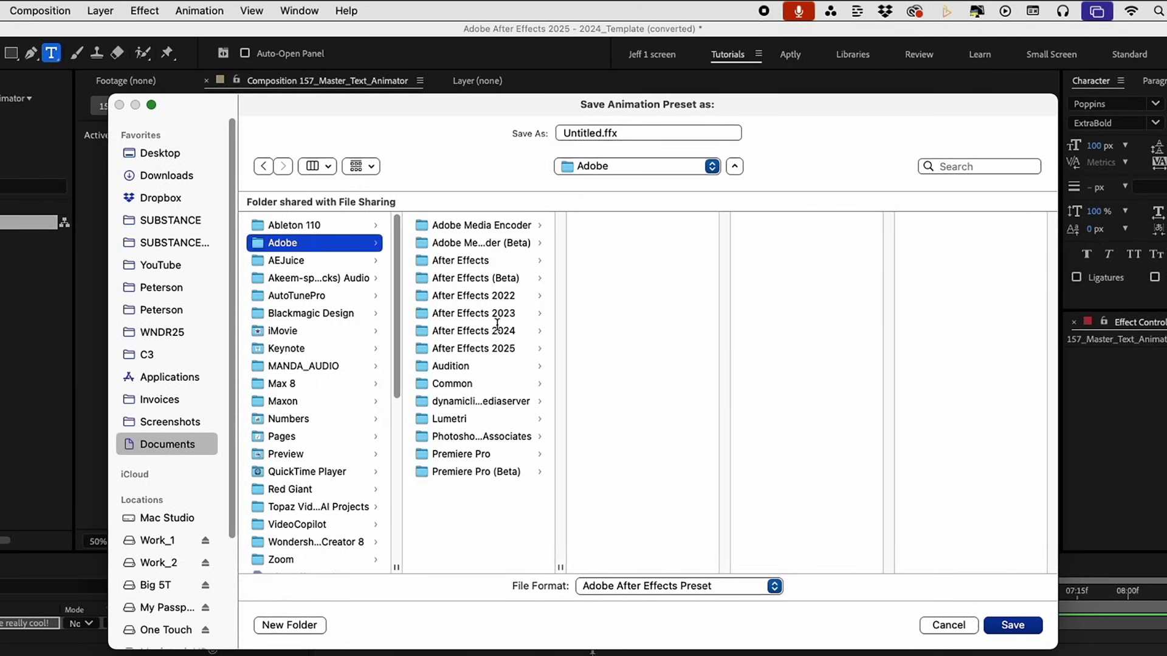
{"action": "left_click", "coordinate": [498, 347]}
{"action": "left_click", "coordinate": [623, 245]}
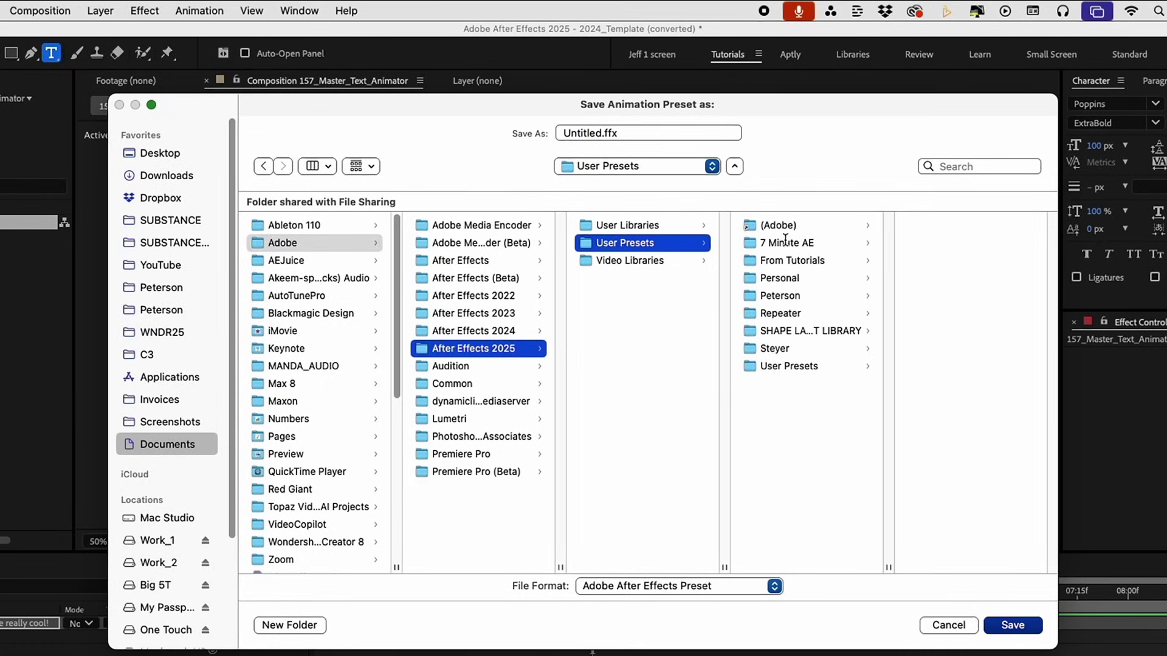
{"action": "left_click", "coordinate": [794, 241]}
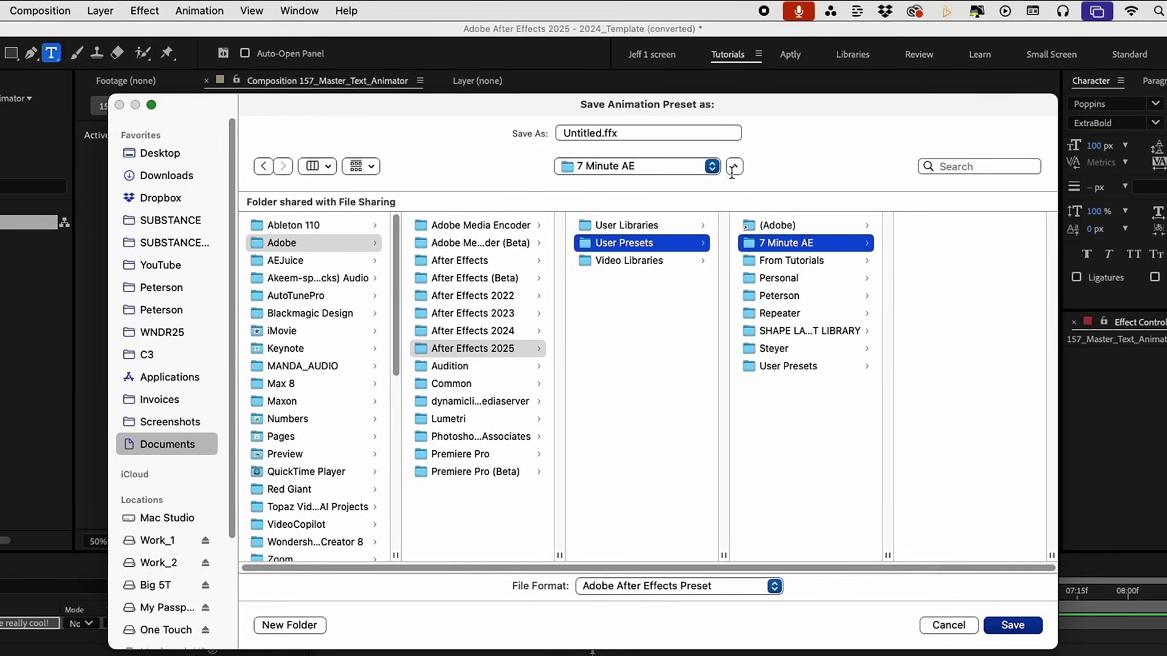
{"action": "double_click", "coordinate": [659, 135]}
Step: Name the preset MasterTextAnimator and confirm the save
{"action": "key", "text": "super+a"}
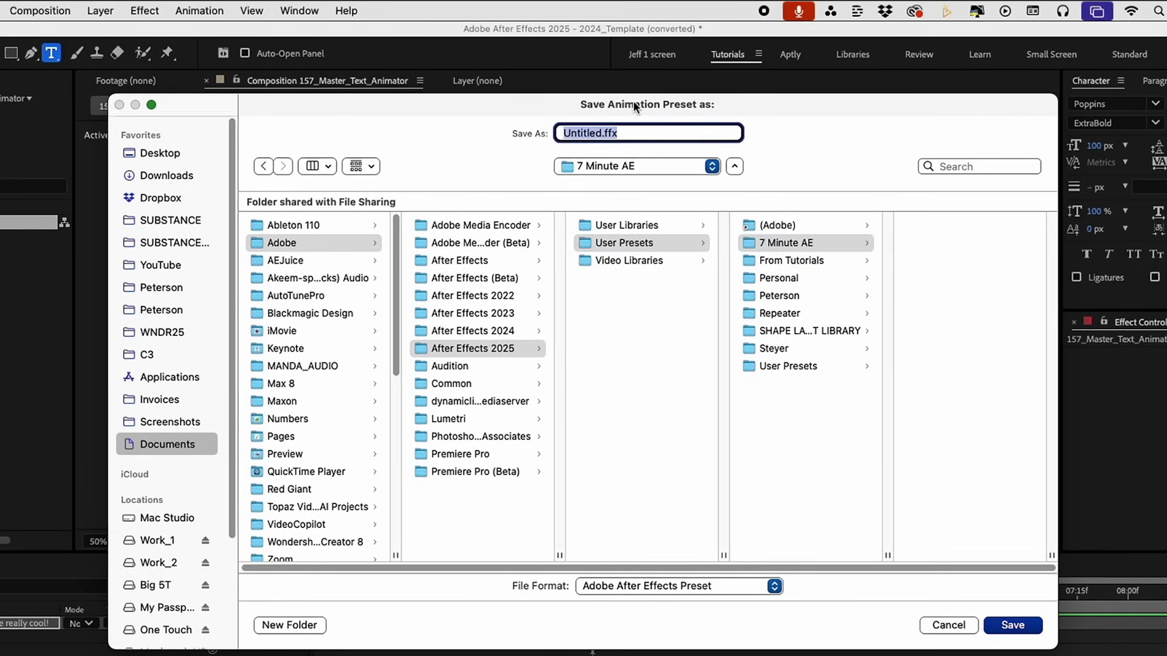
{"action": "type", "text": "Mat"}
{"action": "key", "text": "BackSpace"}
{"action": "type", "text": "stertext"}
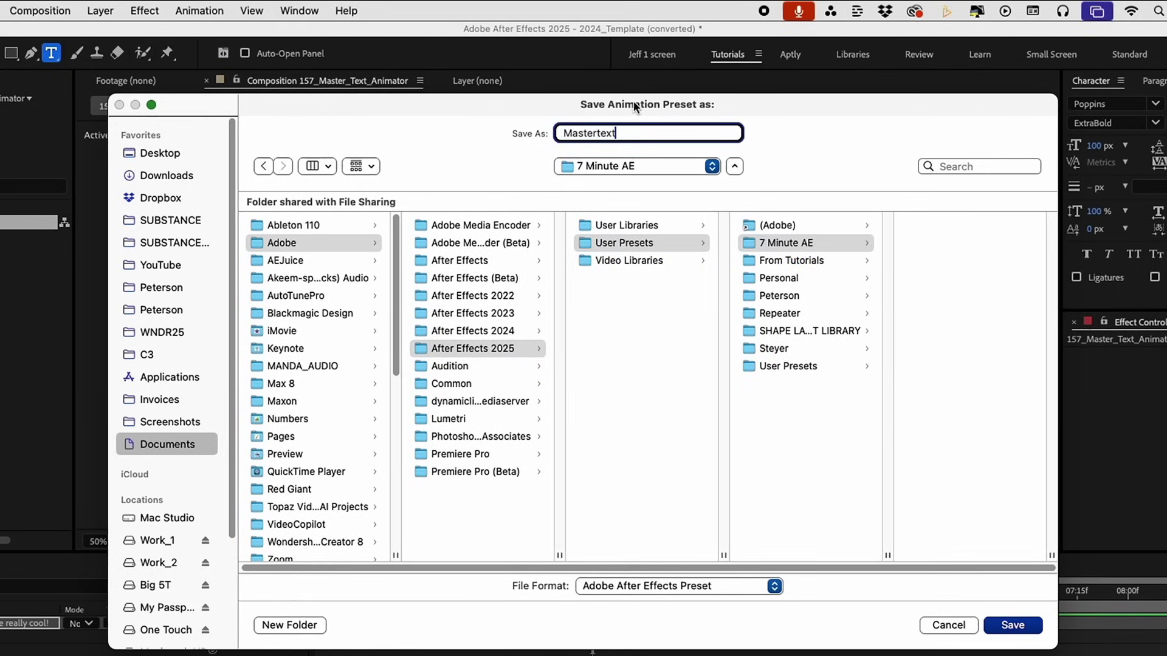
{"action": "type", "text": "Ani"}
{"action": "key", "text": "Return"}
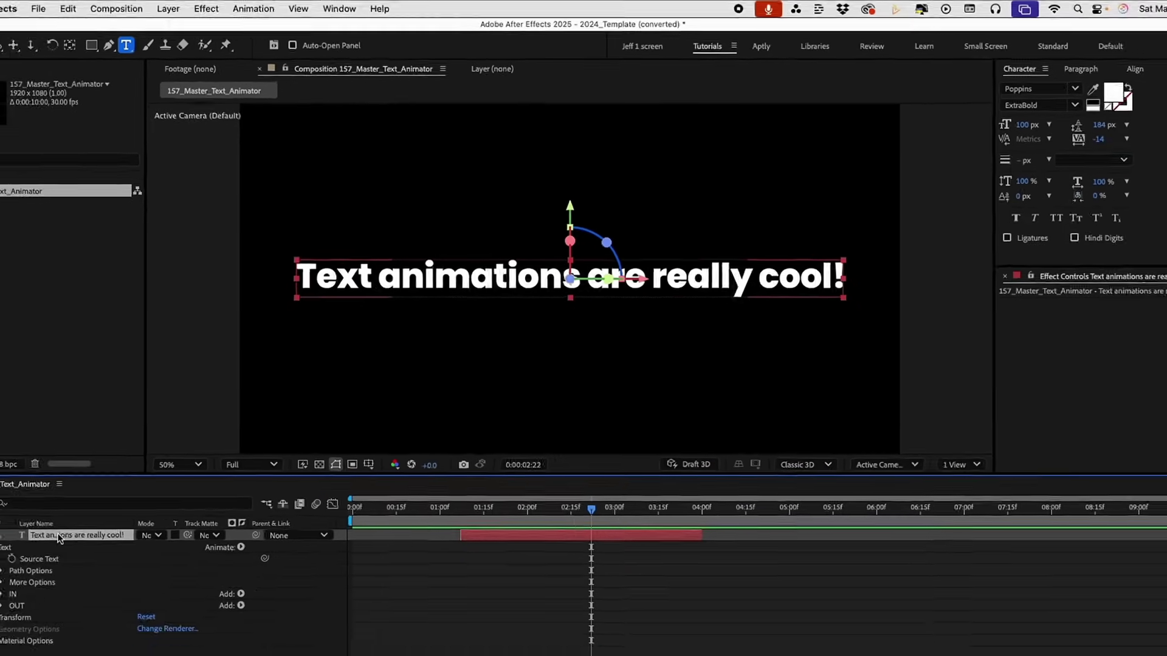
Step: Replace the old layer with a centred text layer reading 'This is only a test.'
{"action": "key", "text": "Delete"}
{"action": "left_click", "coordinate": [525, 217]}
{"action": "type", "text": "This is only a test."}
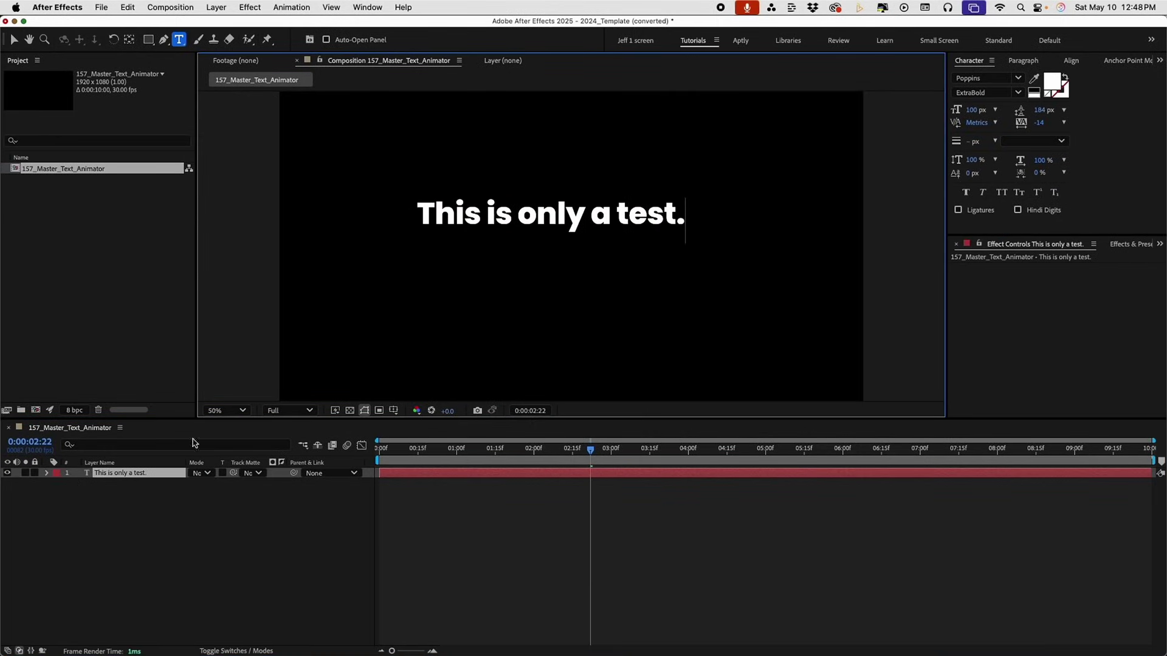
{"action": "left_click", "coordinate": [118, 473]}
{"action": "key", "text": "super+alt+Left"}
{"action": "key", "text": "super+alt+Left"}
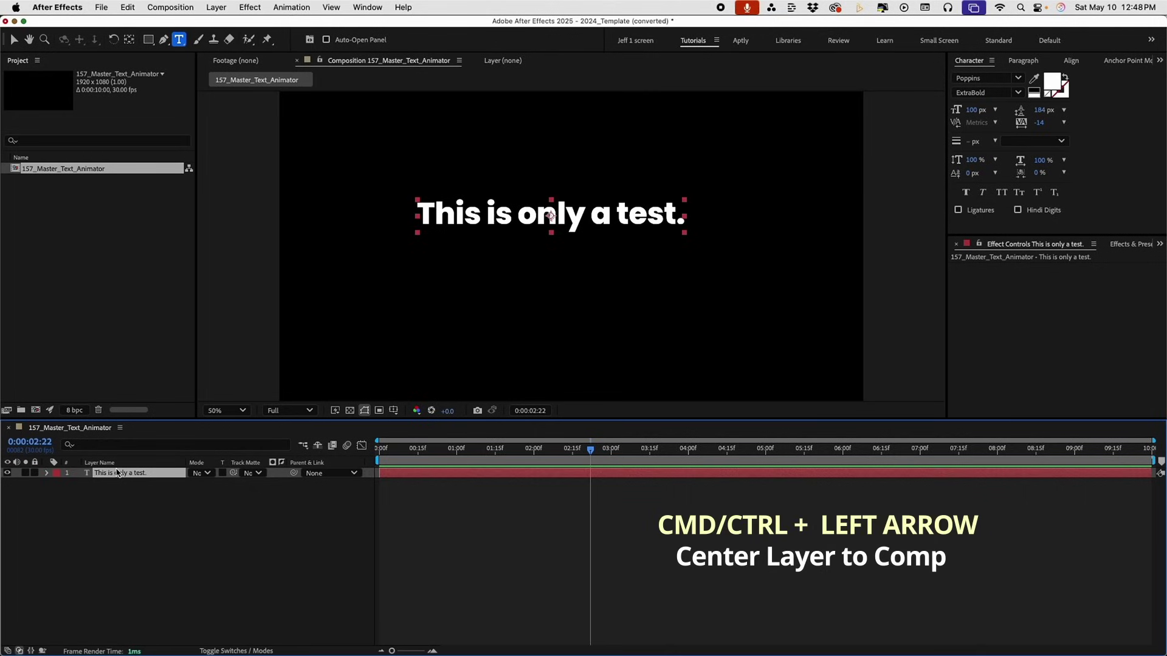
{"action": "key", "text": "super+Left"}
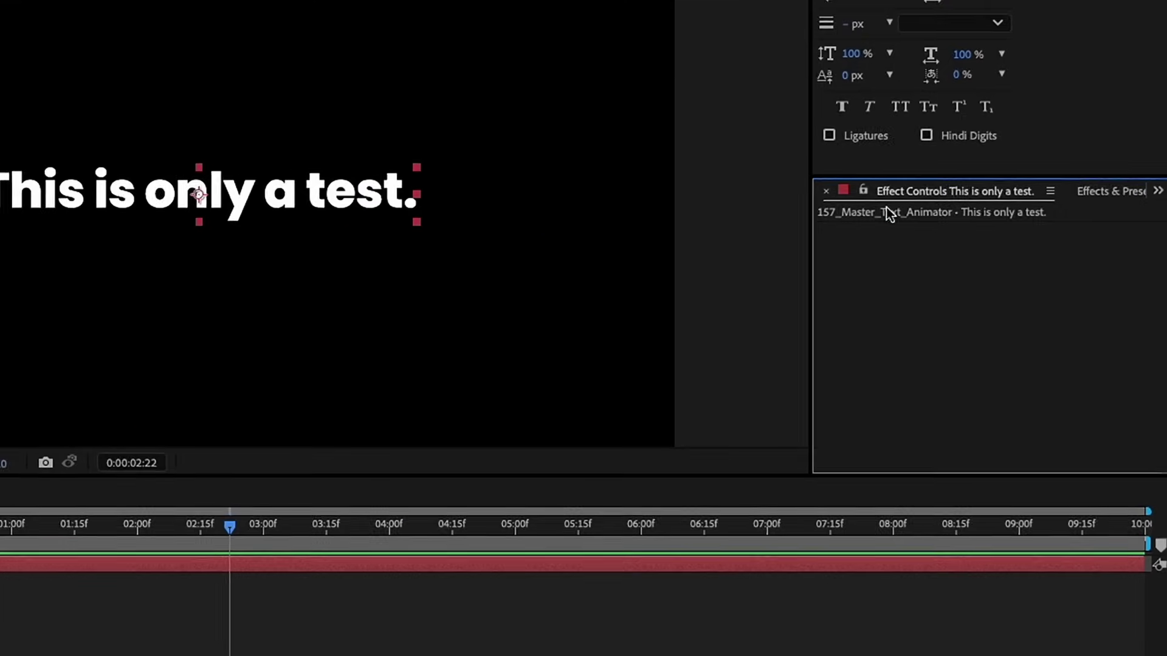
Step: Search Effects & Presets for 'master' and apply MasterTextAnimator at 0:00:00:16
{"action": "left_click", "coordinate": [1116, 245]}
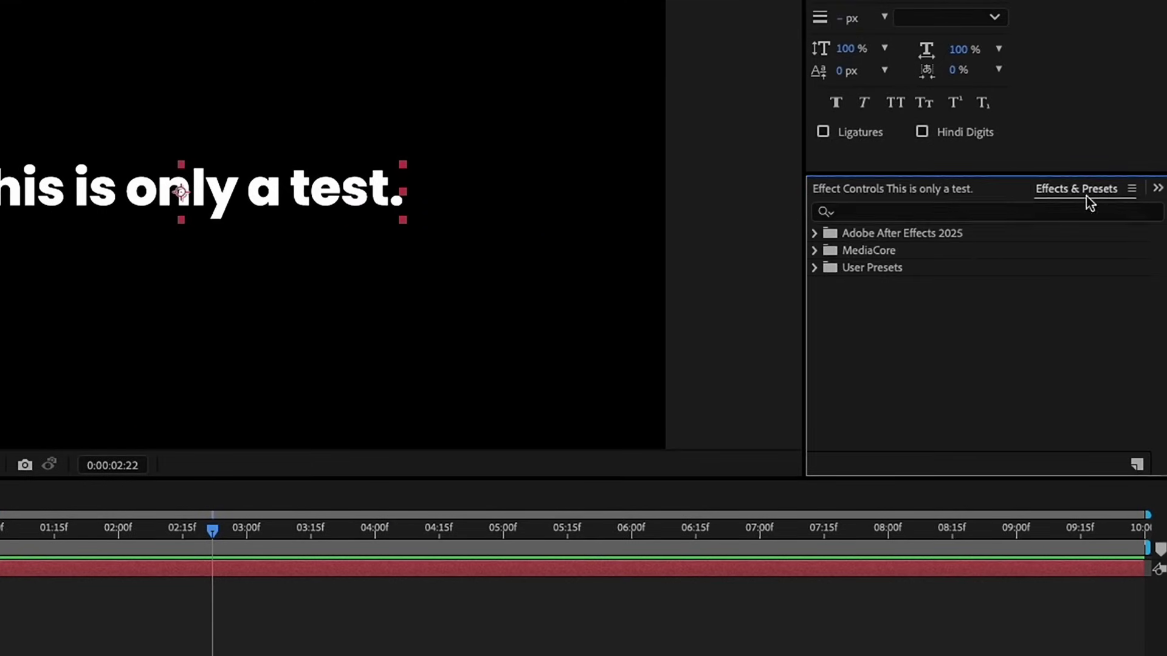
{"action": "left_click", "coordinate": [884, 210]}
{"action": "type", "text": "master"}
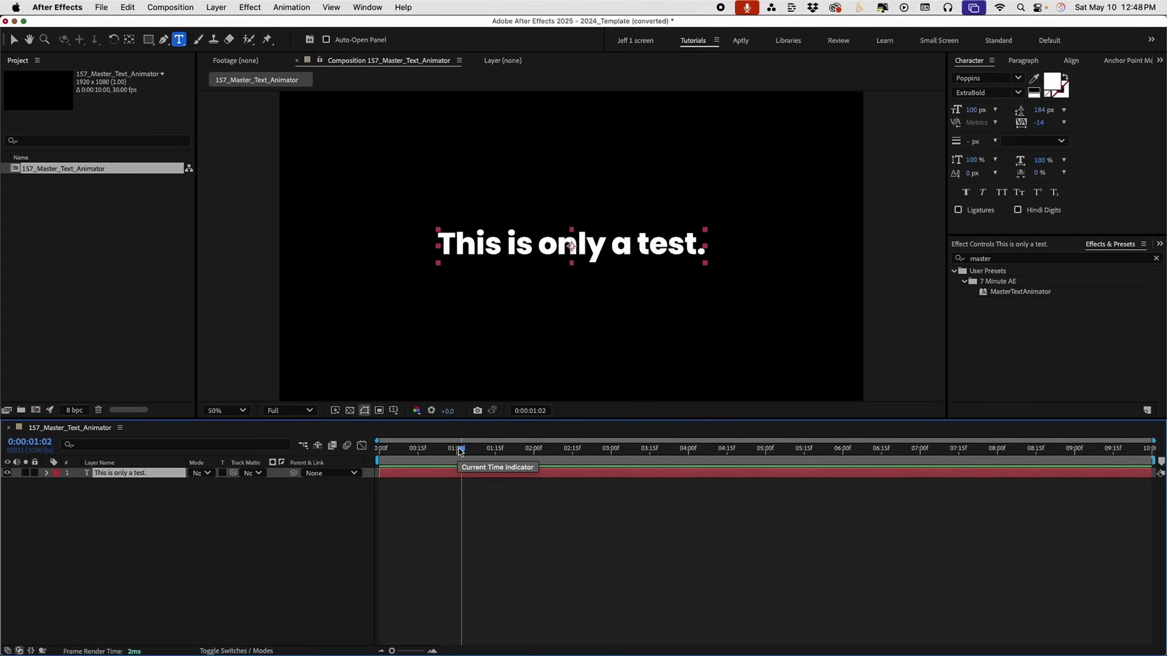
{"action": "left_click_drag", "start_coordinate": [460, 451], "coordinate": [419, 452]}
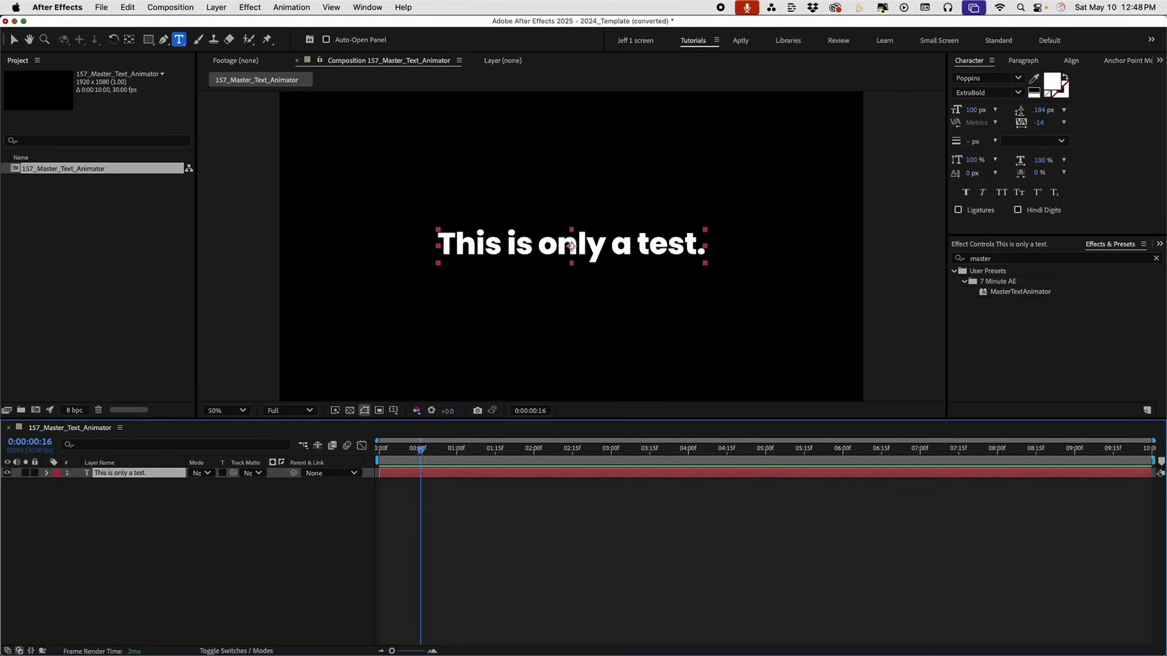
{"action": "key", "text": "v"}
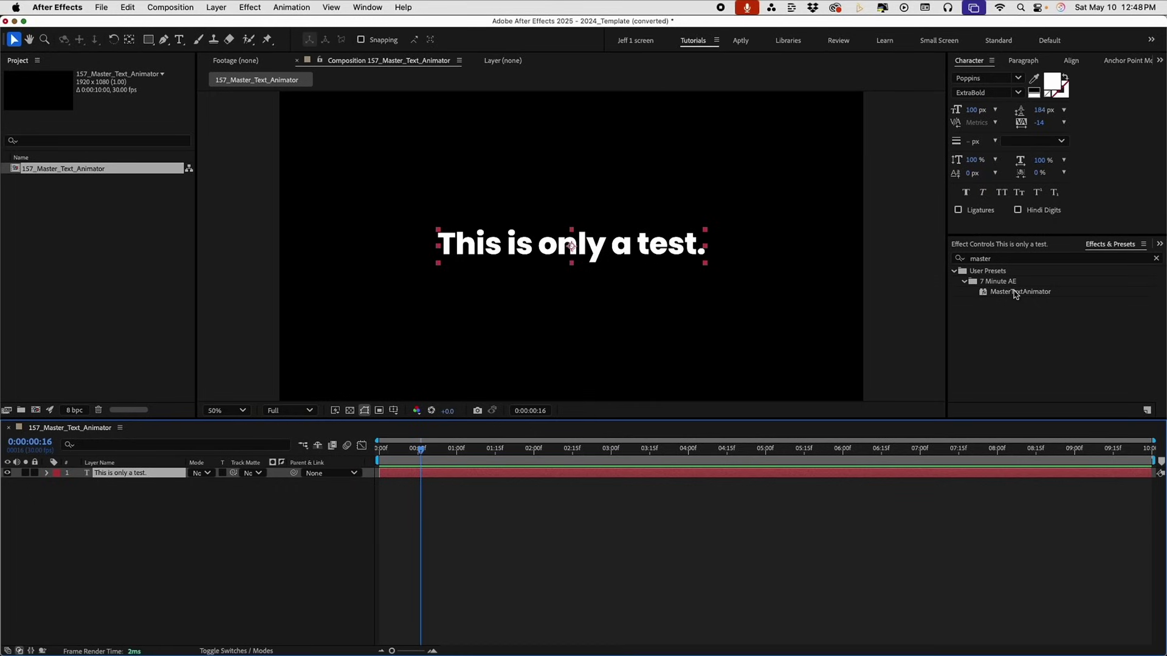
{"action": "double_click", "coordinate": [1020, 293]}
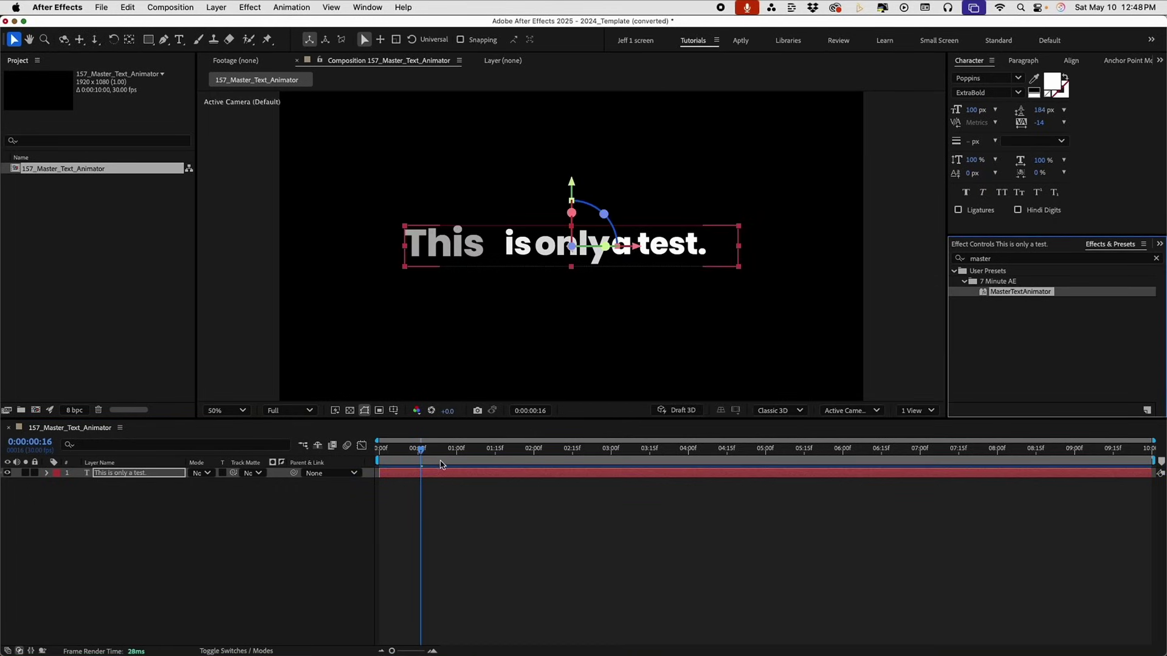
Step: Trim the test layer to run from 0:00:00:16 to 0:00:03:20
{"action": "left_click", "coordinate": [424, 478]}
{"action": "key", "text": "alt+bracketleft"}
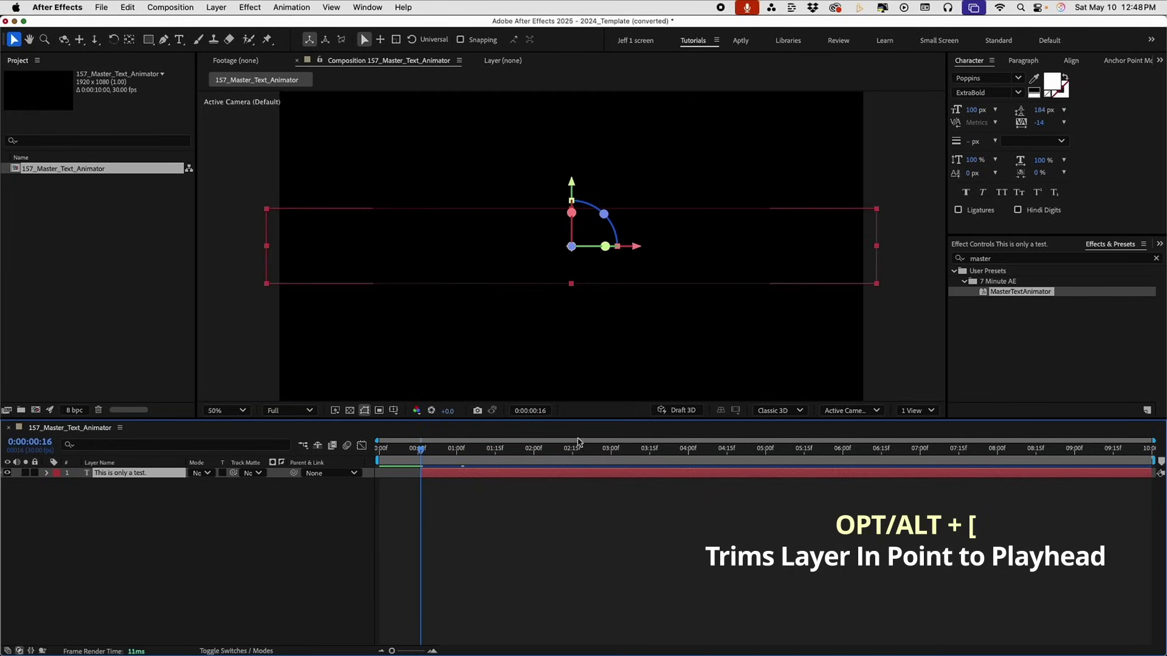
{"action": "left_click", "coordinate": [663, 456]}
{"action": "key", "text": "alt+bracketright"}
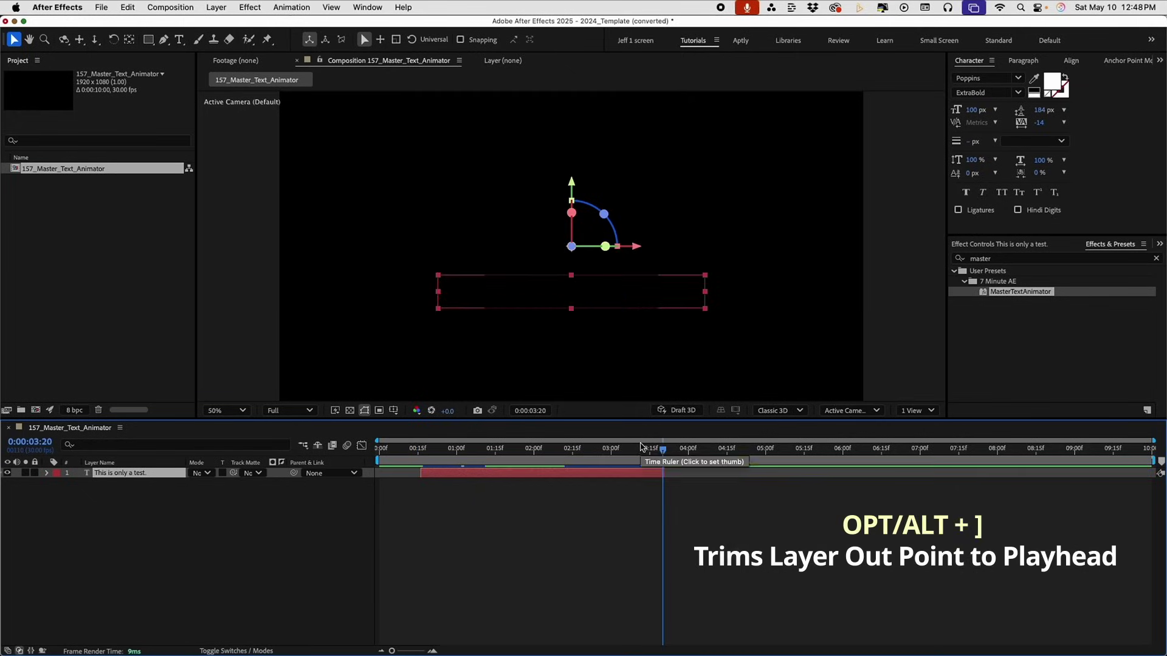
Step: Preview the animation, then scrub through the in animation from 0:00:01:00
{"action": "left_click", "coordinate": [413, 456]}
{"action": "key", "text": "space"}
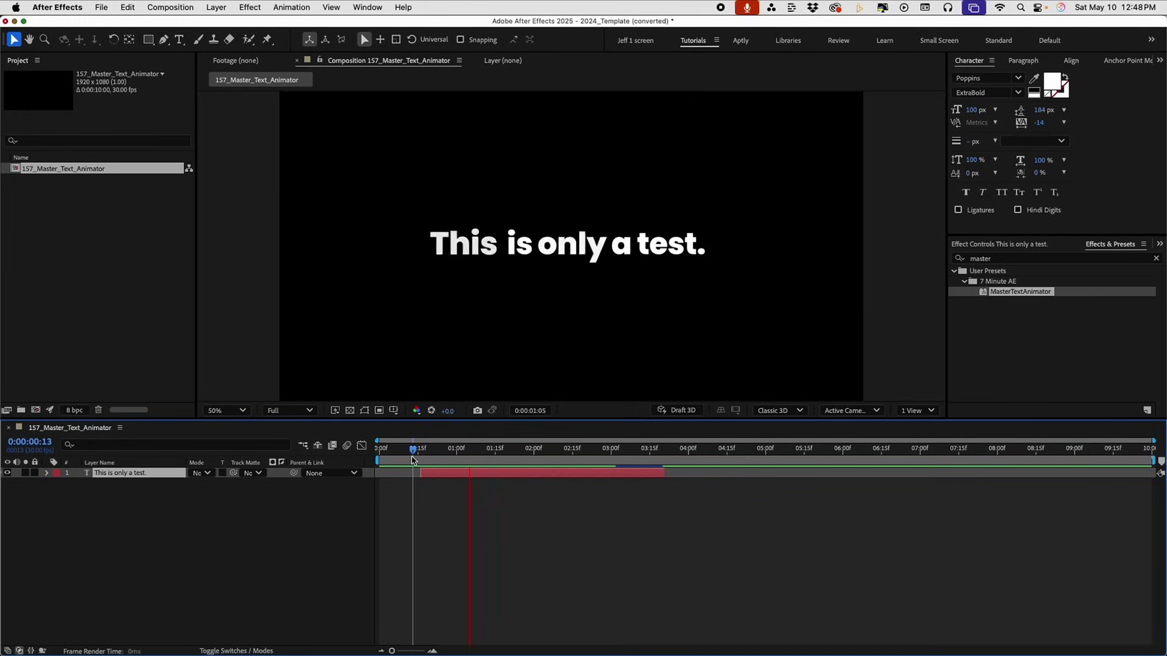
{"action": "left_click", "coordinate": [608, 453]}
{"action": "left_click", "coordinate": [457, 451]}
{"action": "left_click_drag", "start_coordinate": [458, 451], "coordinate": [530, 449]}
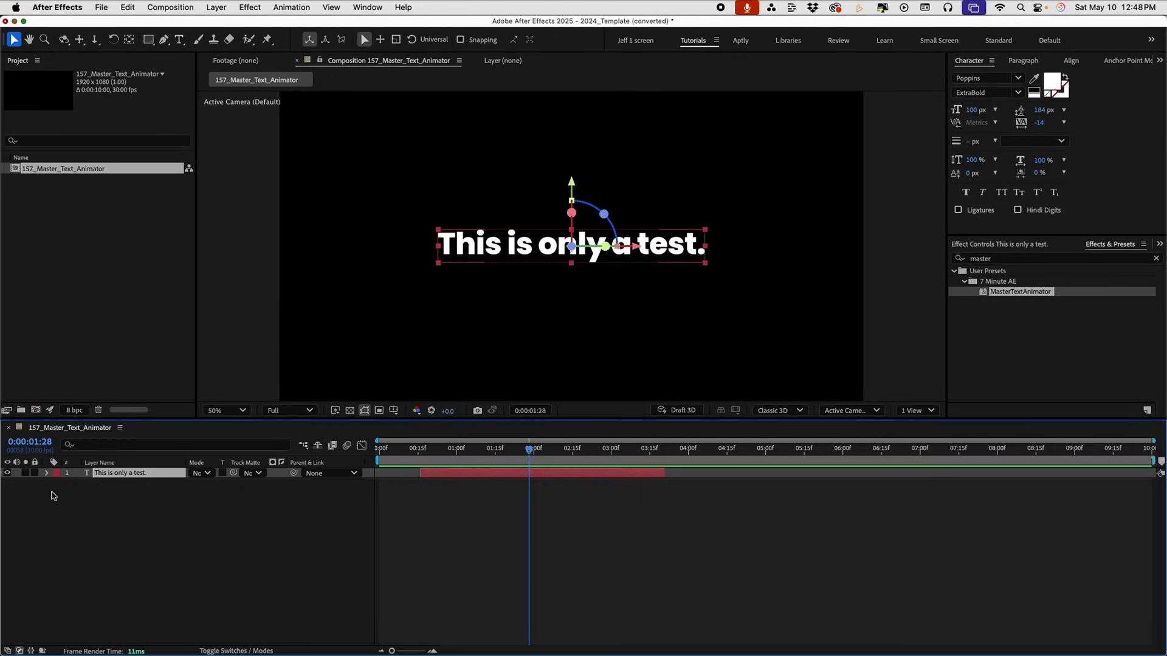
Step: Expand the text layer to inspect its IN animator settings
{"action": "left_click", "coordinate": [47, 474]}
{"action": "left_click", "coordinate": [55, 485]}
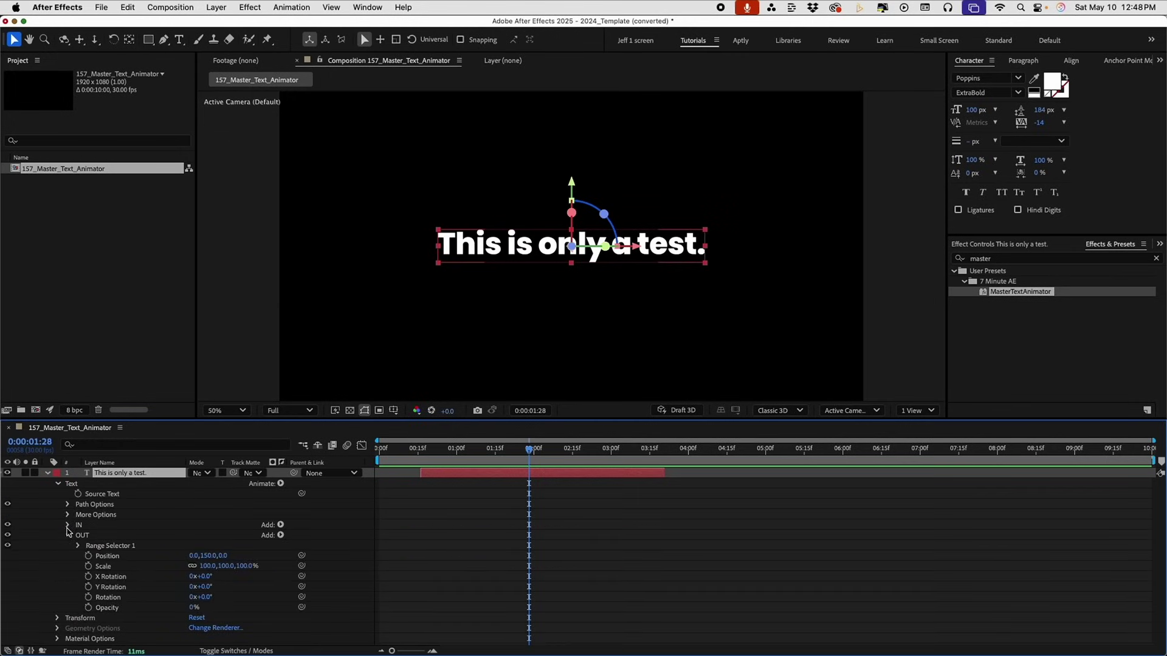
{"action": "left_click", "coordinate": [570, 447]}
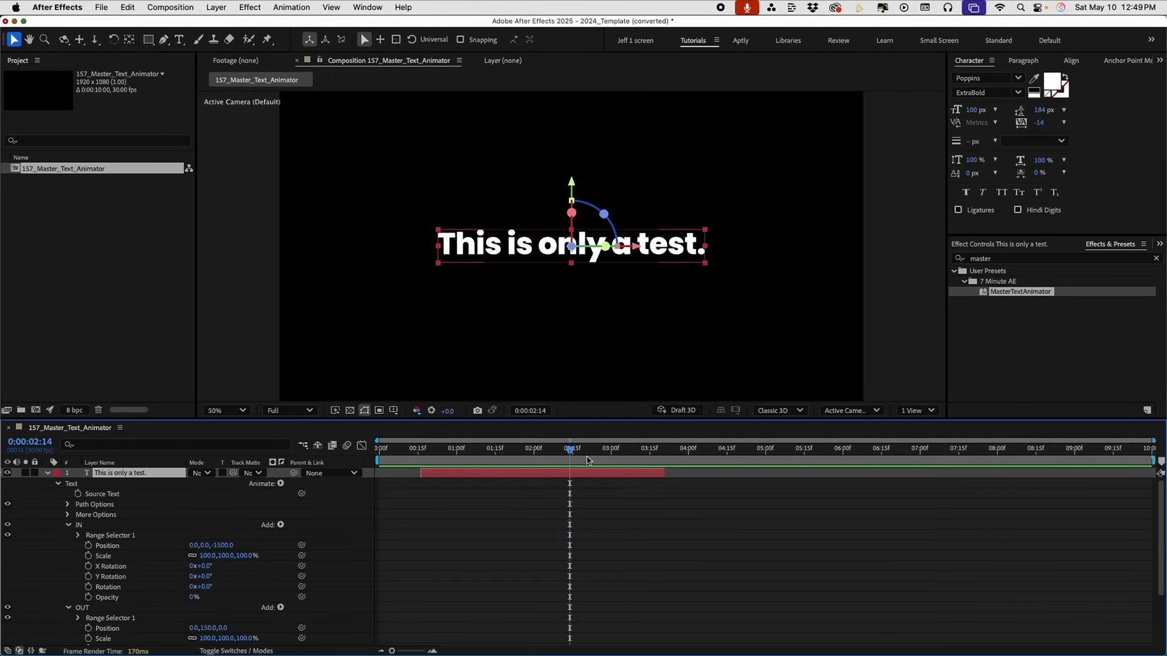
Step: Duplicate the layer, shift it to start around 4:13, and retype it as '7 Minute Ae'
{"action": "key", "text": "ctrl+d"}
{"action": "left_click_drag", "start_coordinate": [518, 474], "coordinate": [817, 473]}
{"action": "left_click", "coordinate": [835, 451]}
{"action": "double_click", "coordinate": [717, 473]}
{"action": "type", "text": "7 Minute Ae"}
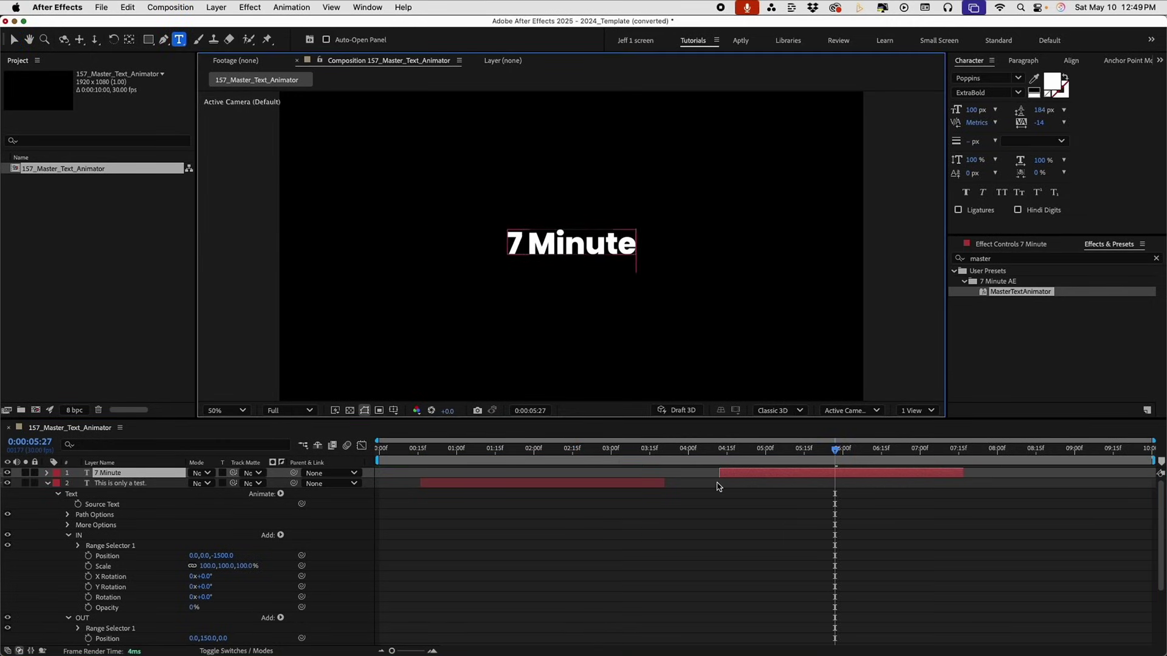